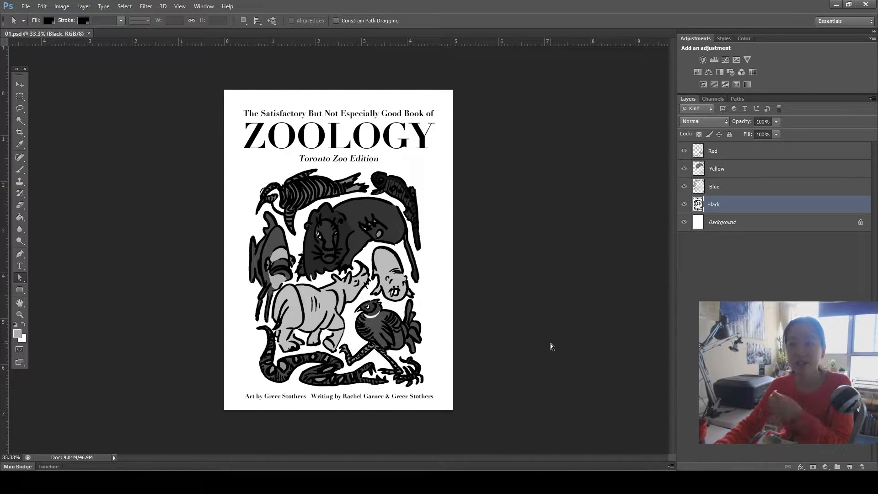
Step: Check the zoology cover's pixel dimensions, document size and resolution, leaving them unchanged
{"action": "left_click", "coordinate": [62, 6]}
{"action": "left_click", "coordinate": [76, 88]}
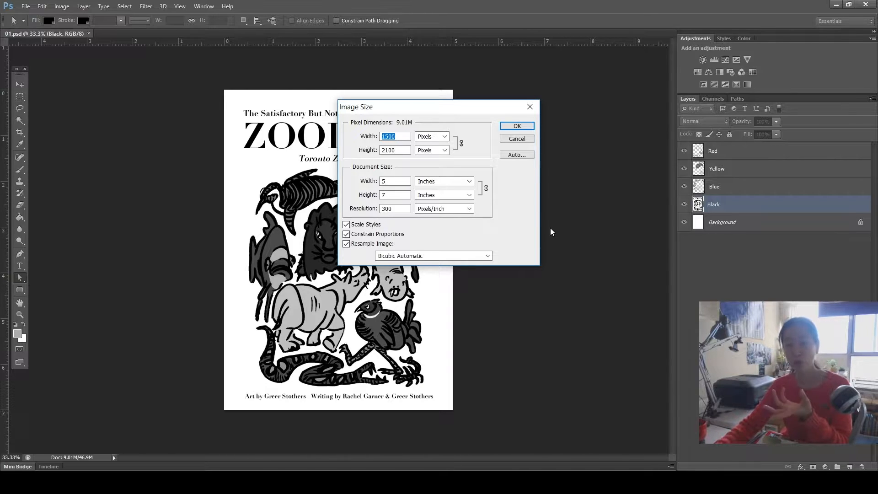
{"action": "left_click", "coordinate": [530, 142]}
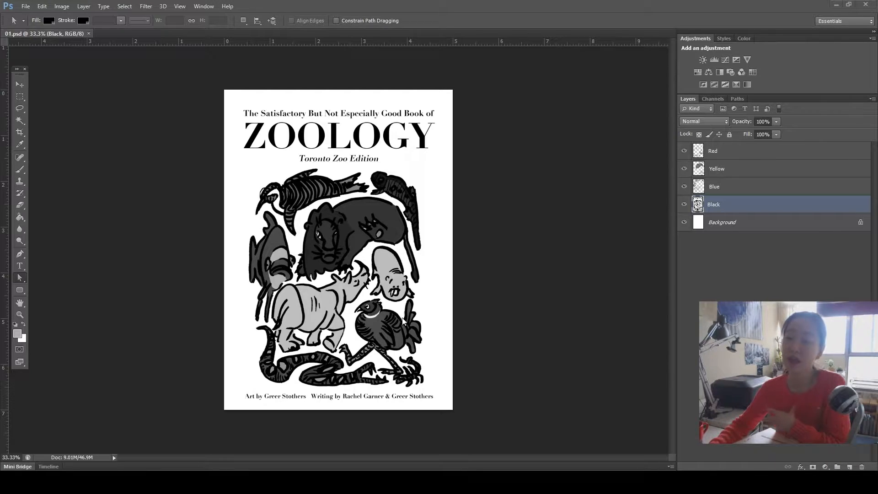
Step: Switch to InDesign and preview the Gumamela spread on pages 6-7 of the Garden in Manila zine without guides
{"action": "left_click", "coordinate": [344, 481]}
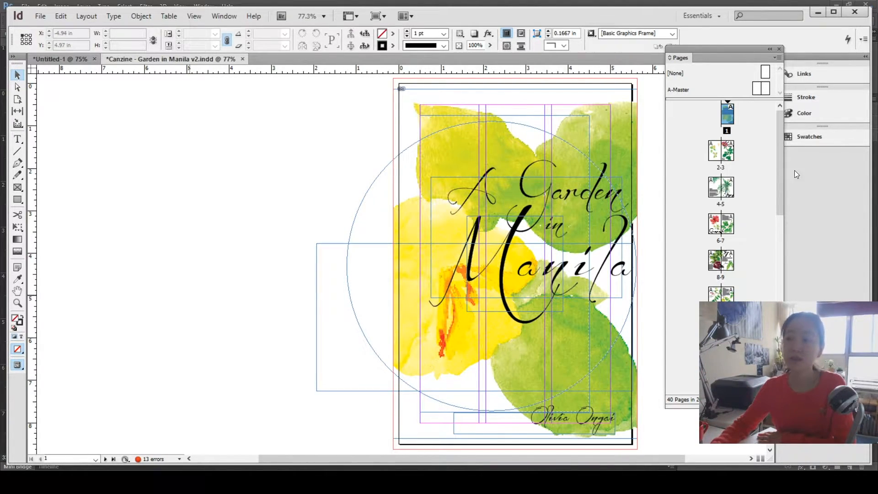
{"action": "double_click", "coordinate": [718, 233]}
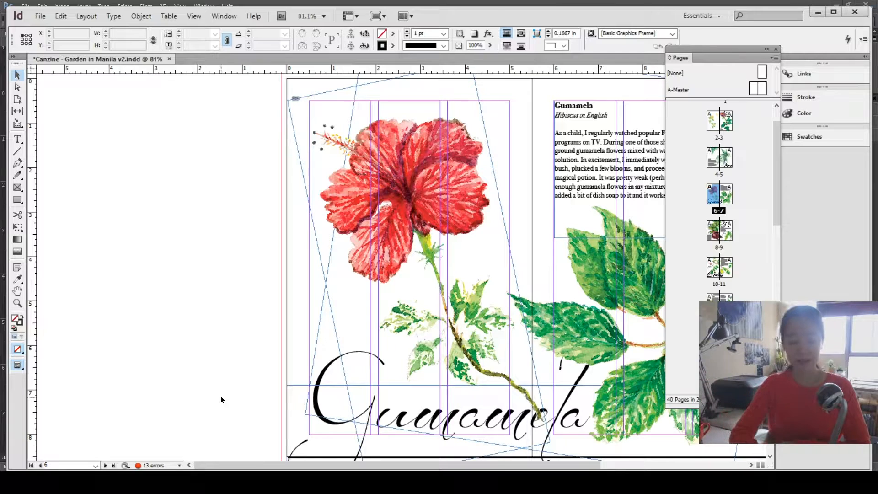
{"action": "key", "text": "w"}
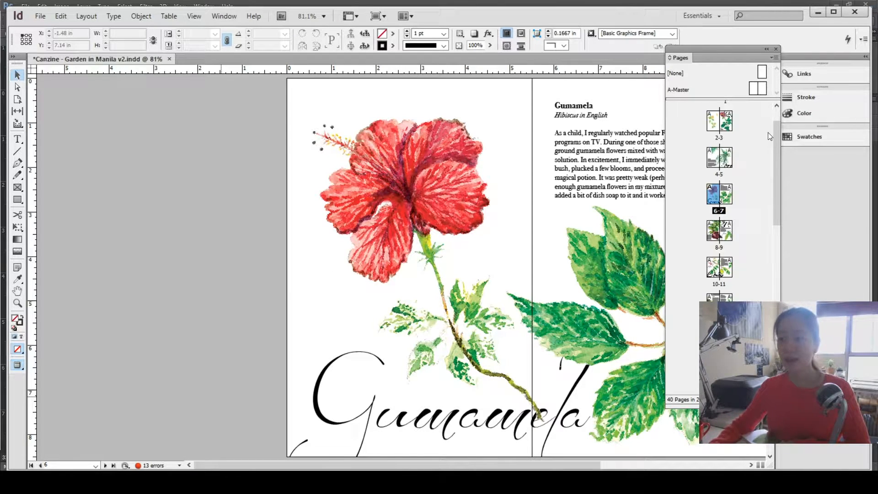
Step: View the zine's cover on page 1 and the bird of paradise spread on pages 32-33
{"action": "left_click_drag", "start_coordinate": [779, 162], "coordinate": [779, 115]}
{"action": "double_click", "coordinate": [731, 118]}
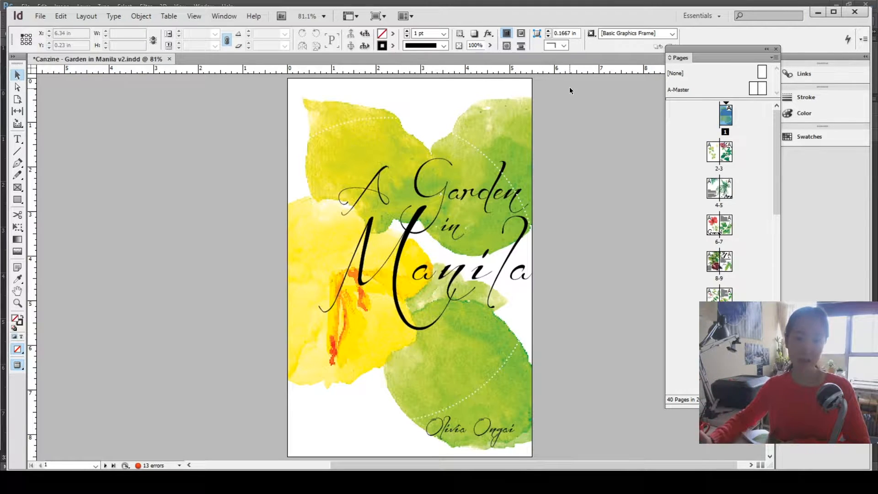
{"action": "left_click_drag", "start_coordinate": [778, 208], "coordinate": [778, 365]}
{"action": "double_click", "coordinate": [717, 269]}
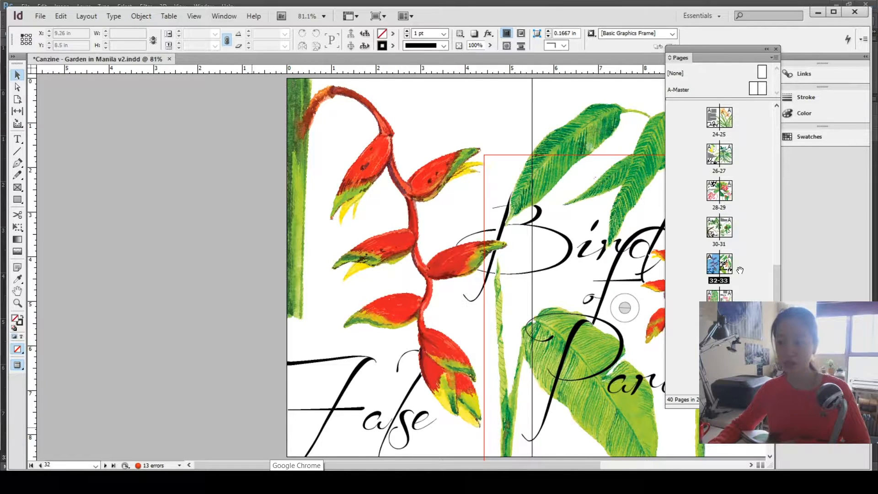
Step: View the Chico spread on pages 30-31 and the text-and-photo spread on pages 20-21
{"action": "left_click", "coordinate": [717, 227]}
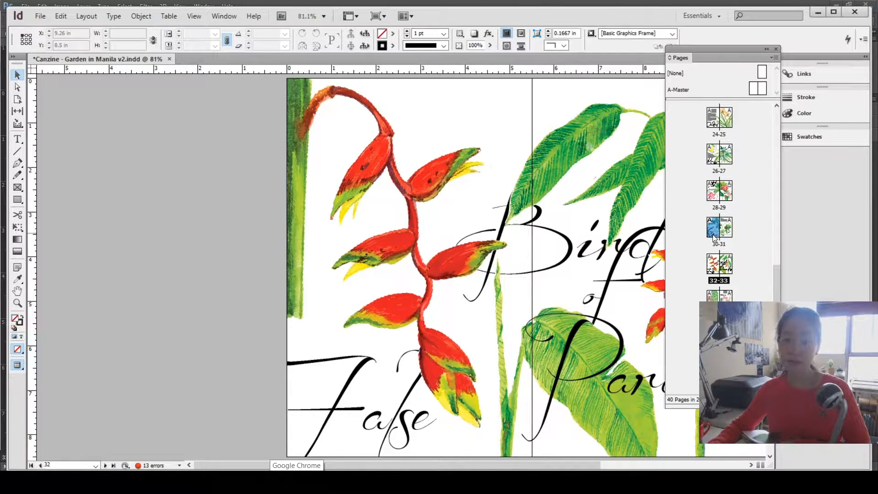
{"action": "double_click", "coordinate": [714, 239]}
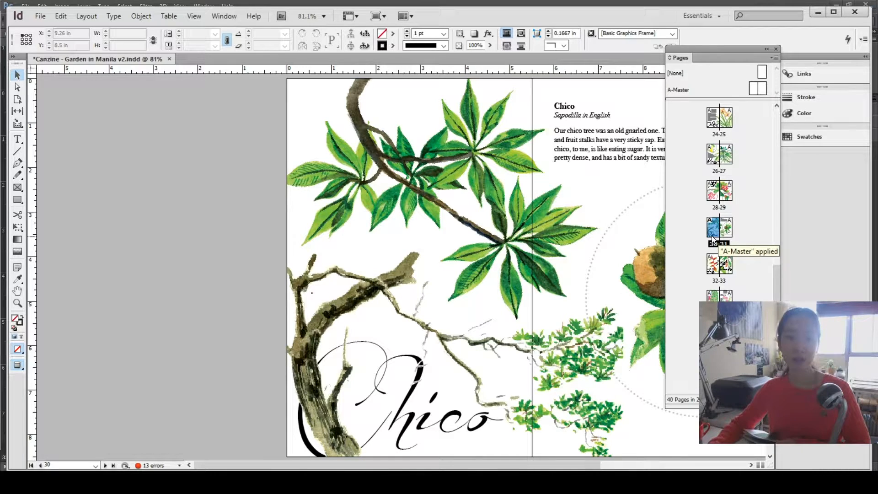
{"action": "scroll", "coordinate": [712, 237], "scroll_direction": "up", "scroll_amount": 3}
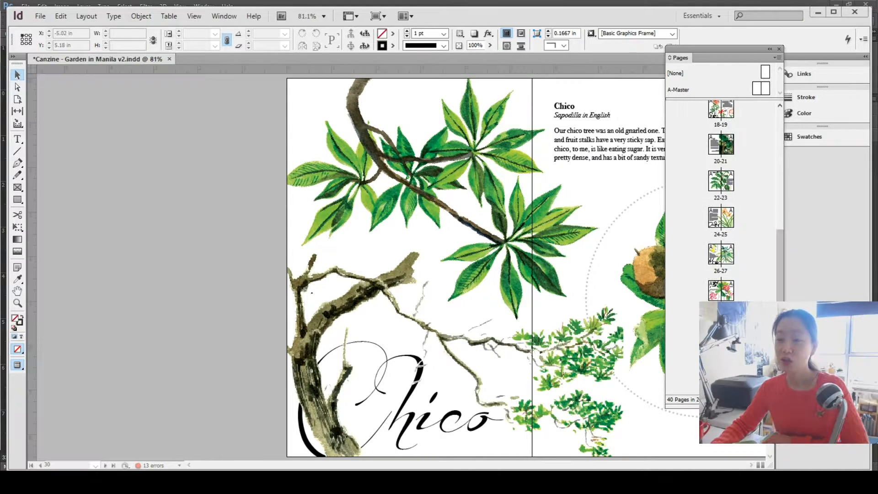
{"action": "double_click", "coordinate": [718, 148]}
{"action": "left_click_drag", "start_coordinate": [578, 467], "coordinate": [666, 469]}
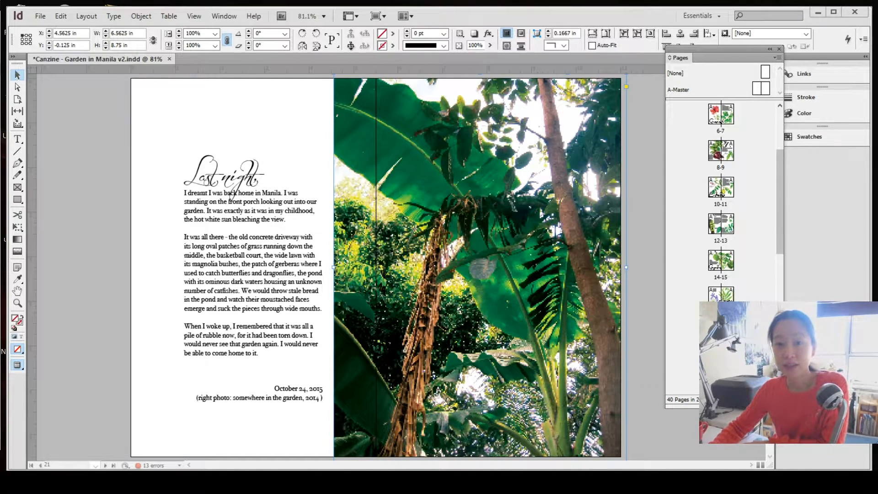
Step: Start a new print document with 12 pages and the Letter - Half page size
{"action": "left_click", "coordinate": [46, 16]}
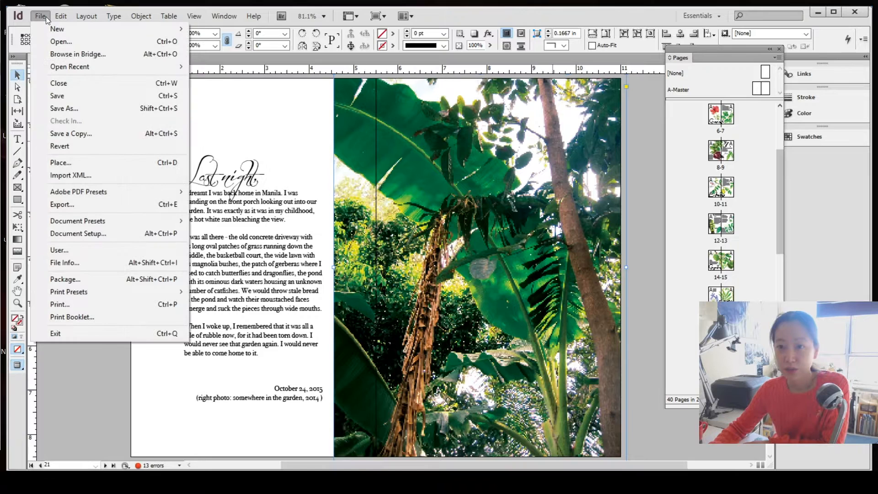
{"action": "mouse_move", "coordinate": [48, 31]}
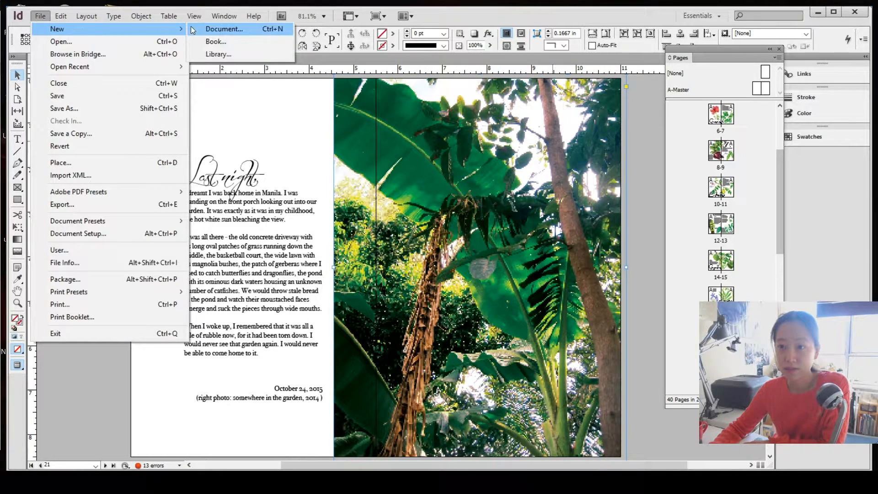
{"action": "left_click", "coordinate": [202, 28]}
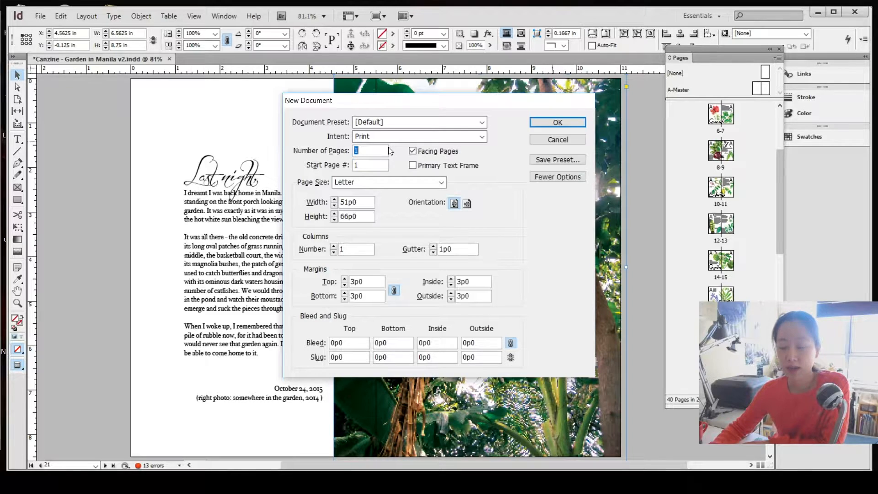
{"action": "type", "text": "1"}
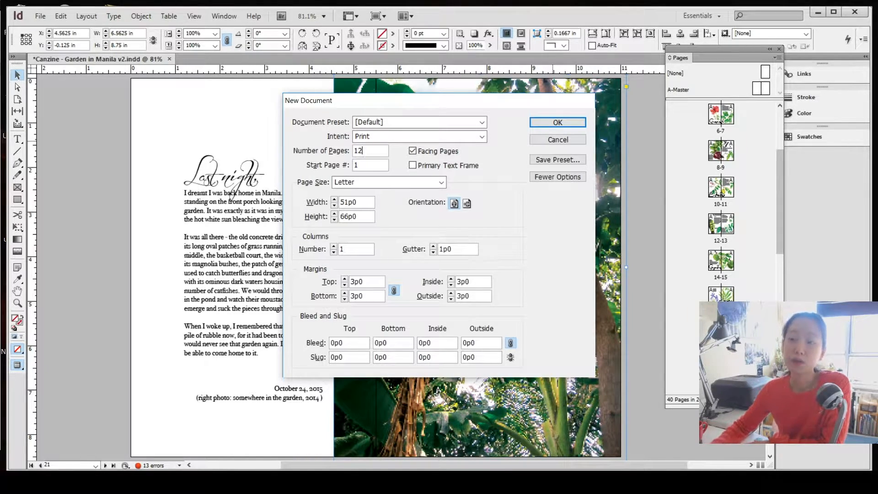
{"action": "left_click", "coordinate": [355, 183]}
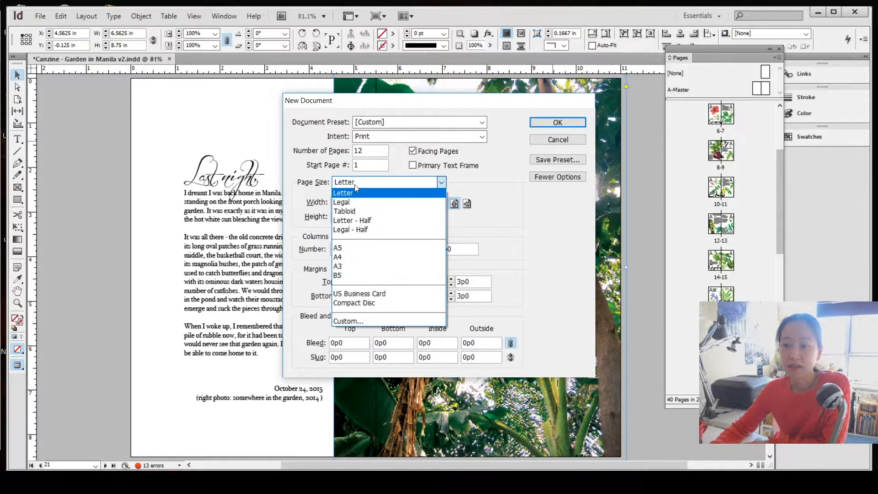
{"action": "left_click", "coordinate": [356, 221]}
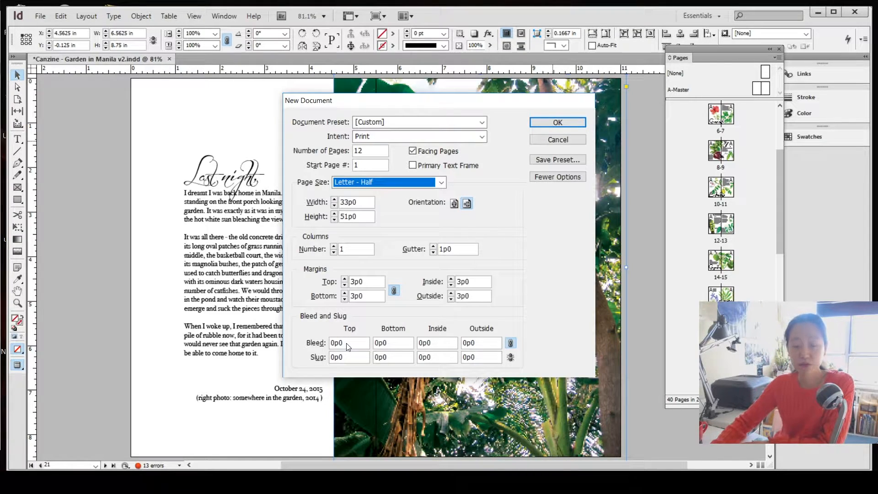
Step: Set a 1/8 in bleed on all sides and 3 columns, and create the document
{"action": "left_click", "coordinate": [317, 348]}
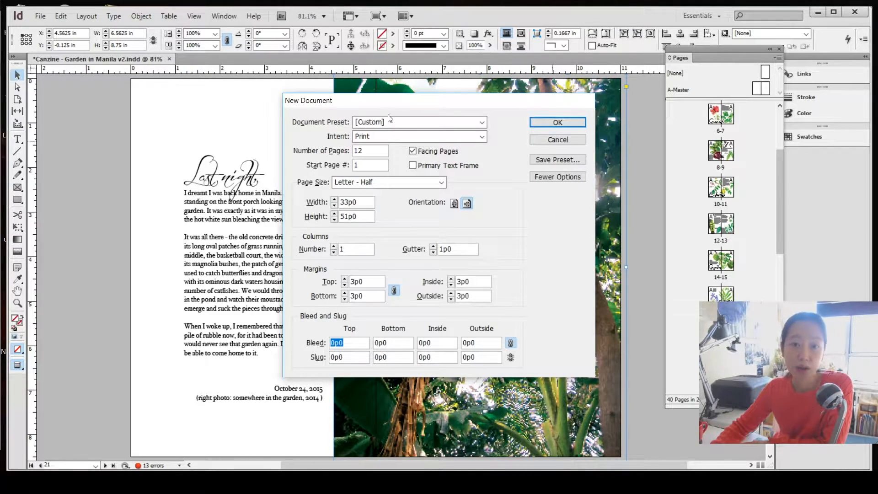
{"action": "type", "text": "1"}
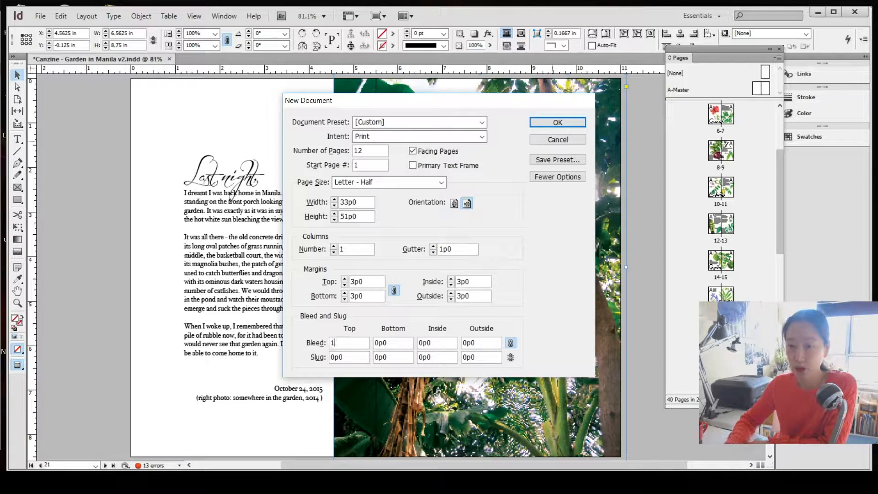
{"action": "type", "text": "/8 "}
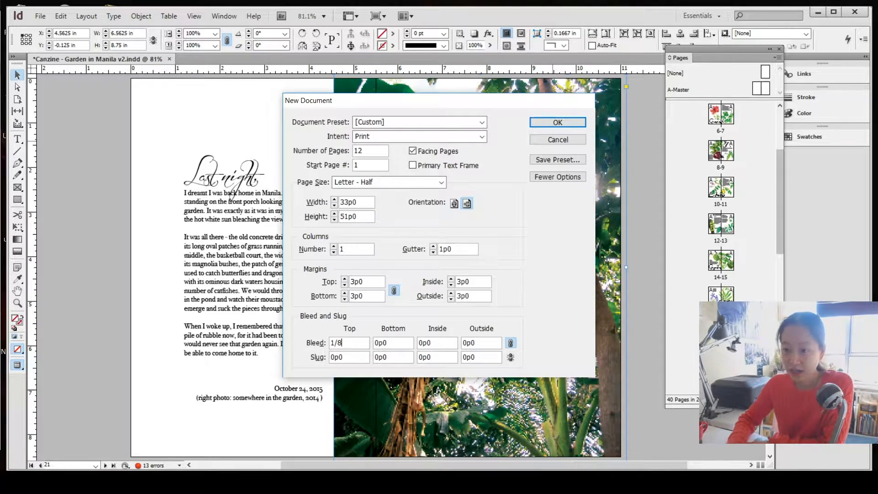
{"action": "type", "text": "in"}
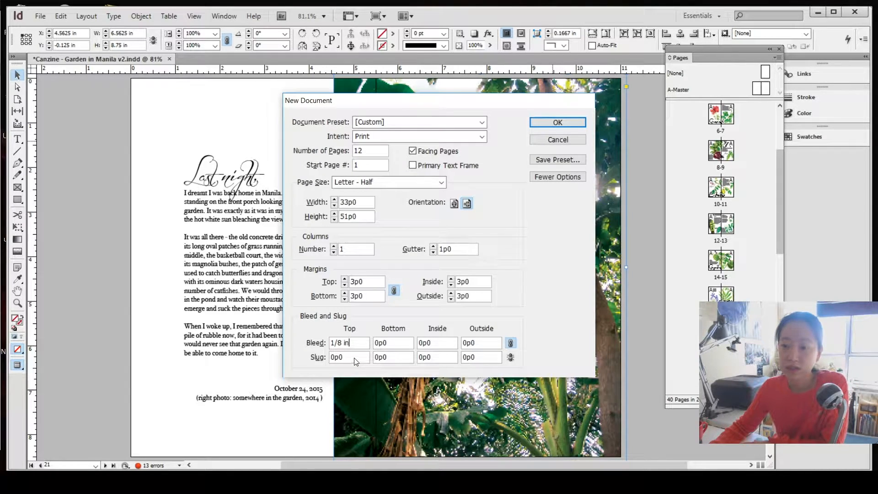
{"action": "key", "text": "Tab"}
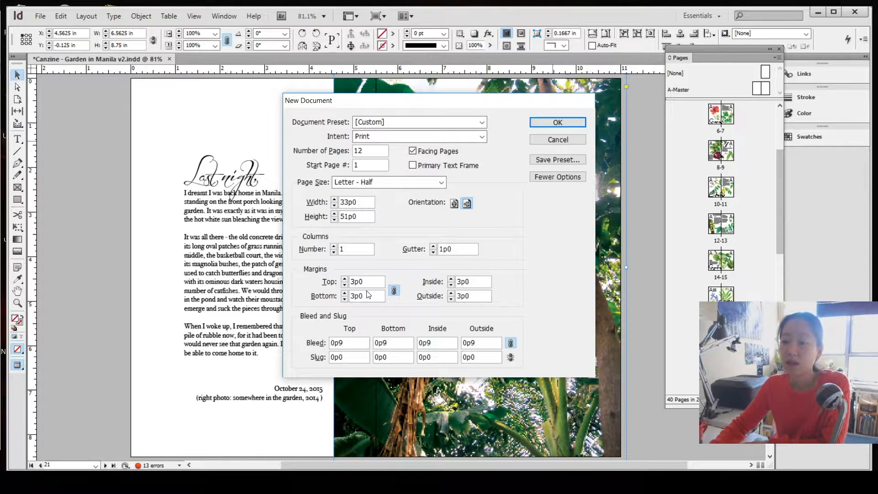
{"action": "left_click", "coordinate": [334, 246]}
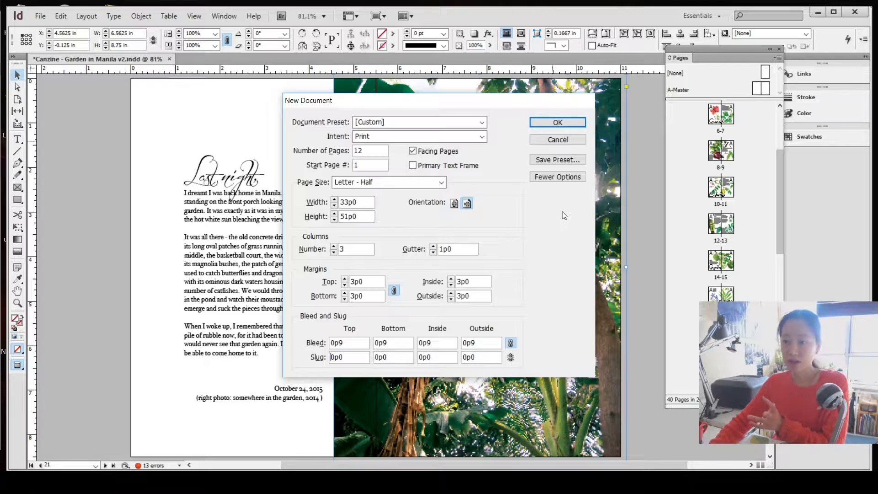
{"action": "left_click", "coordinate": [558, 122]}
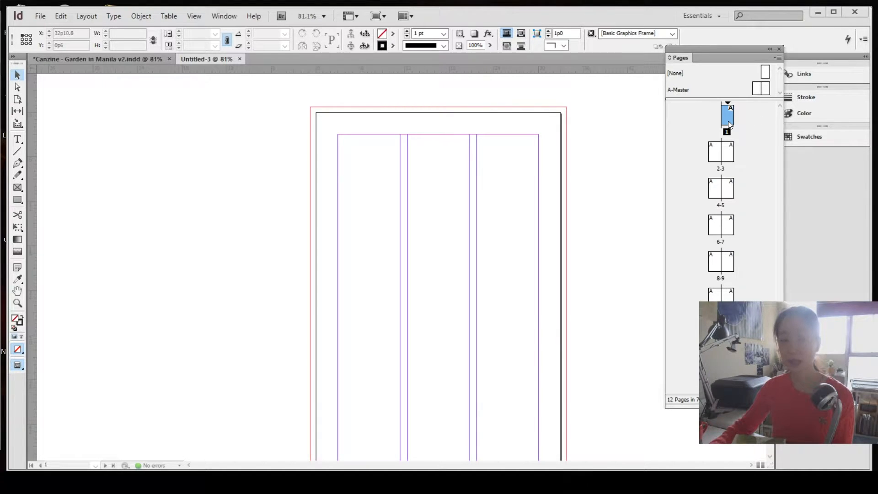
Step: Look over the blank spread on pages 2-3 of the new document and return to page 1
{"action": "double_click", "coordinate": [716, 156]}
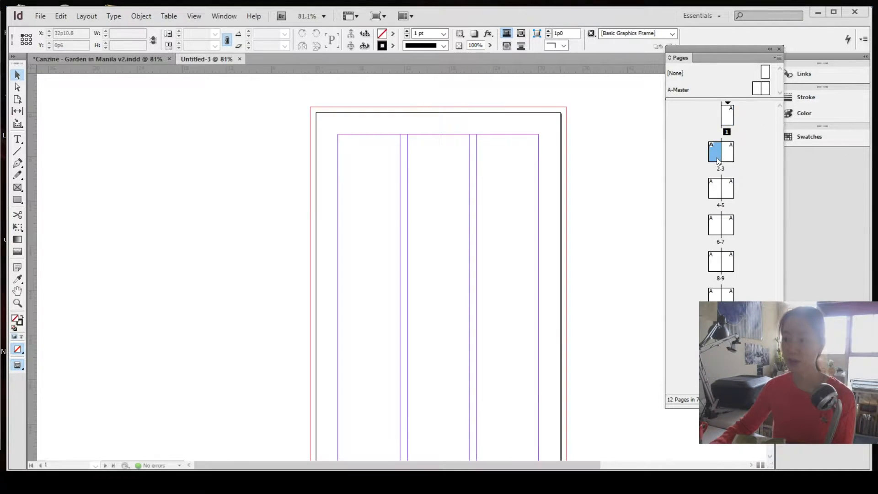
{"action": "left_click_drag", "start_coordinate": [582, 465], "coordinate": [663, 465]}
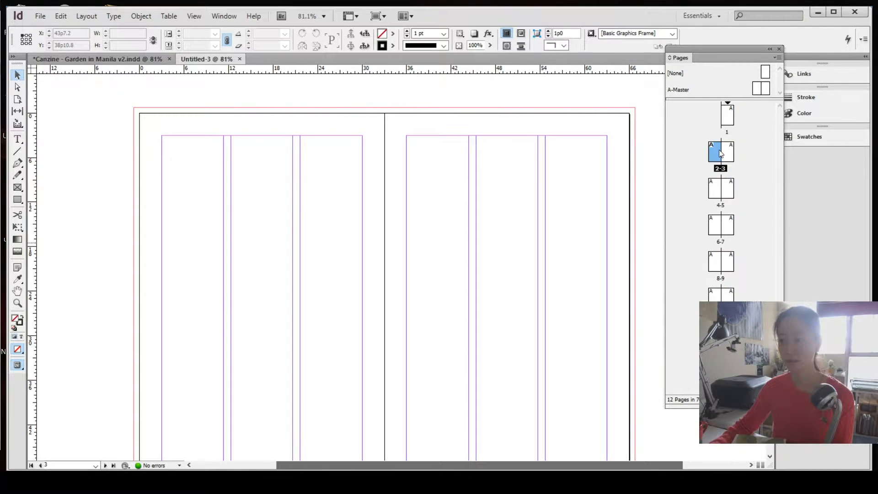
{"action": "double_click", "coordinate": [728, 111]}
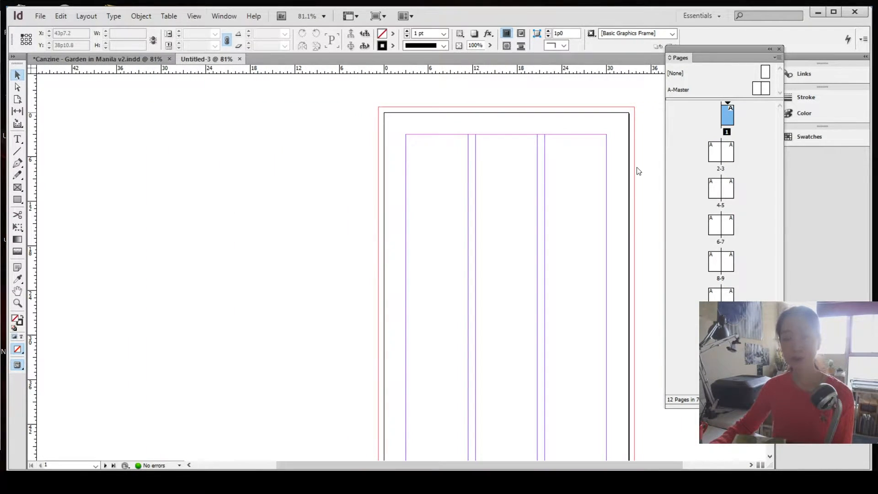
{"action": "left_click_drag", "start_coordinate": [531, 465], "coordinate": [567, 465]}
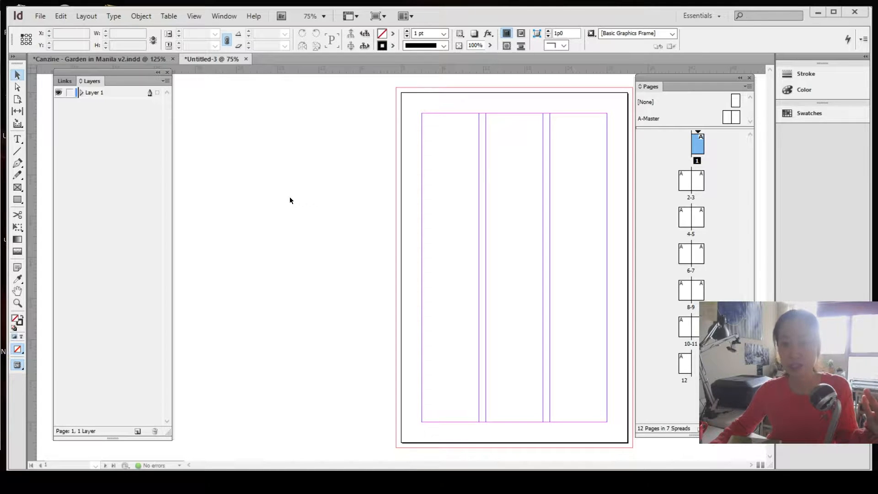
Step: Place the pearflower image from the Links folder over page 1 at full size, extending beyond the page edges
{"action": "left_click", "coordinate": [38, 17]}
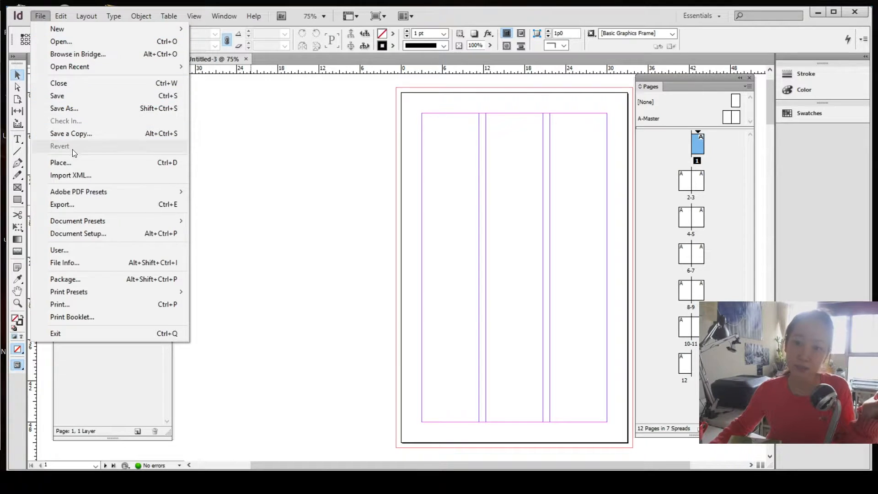
{"action": "left_click", "coordinate": [76, 163]}
{"action": "left_click_drag", "start_coordinate": [369, 291], "coordinate": [486, 291]}
{"action": "left_click", "coordinate": [509, 261]}
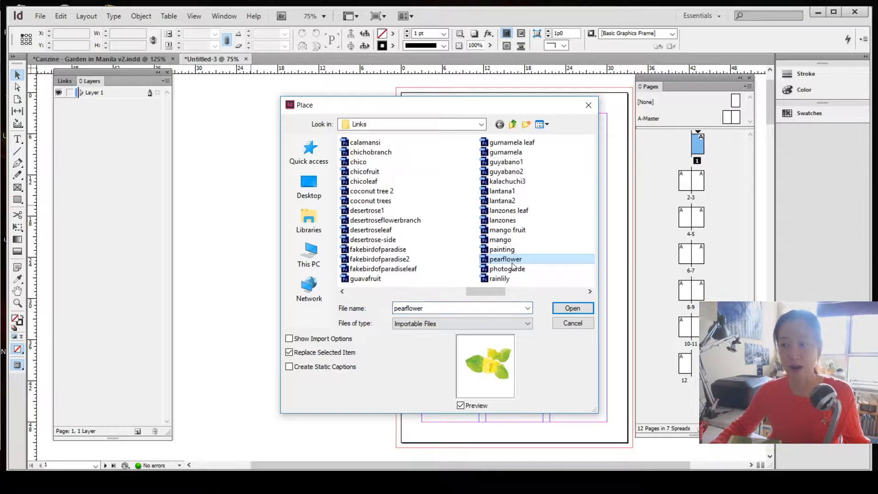
{"action": "left_click", "coordinate": [572, 308]}
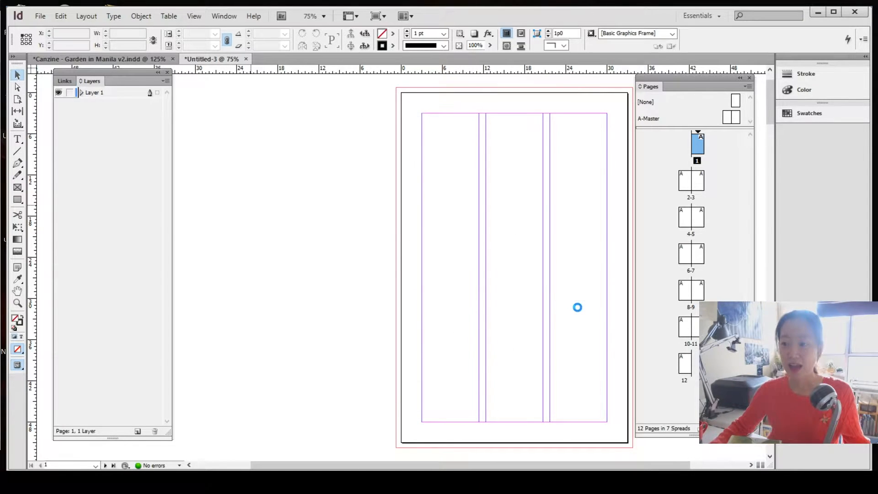
{"action": "left_click", "coordinate": [204, 110]}
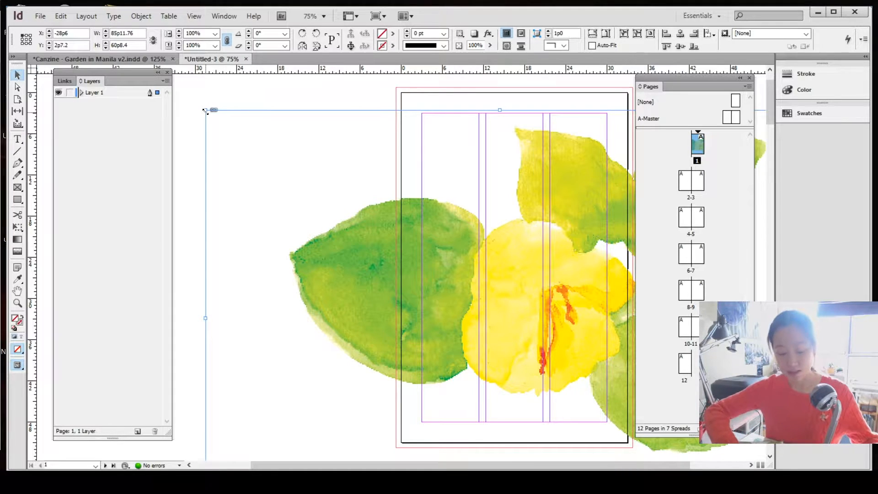
Step: Inspect the placed flower image's content boundary inside its frame, and deselect it
{"action": "key", "text": "ctrl+minus"}
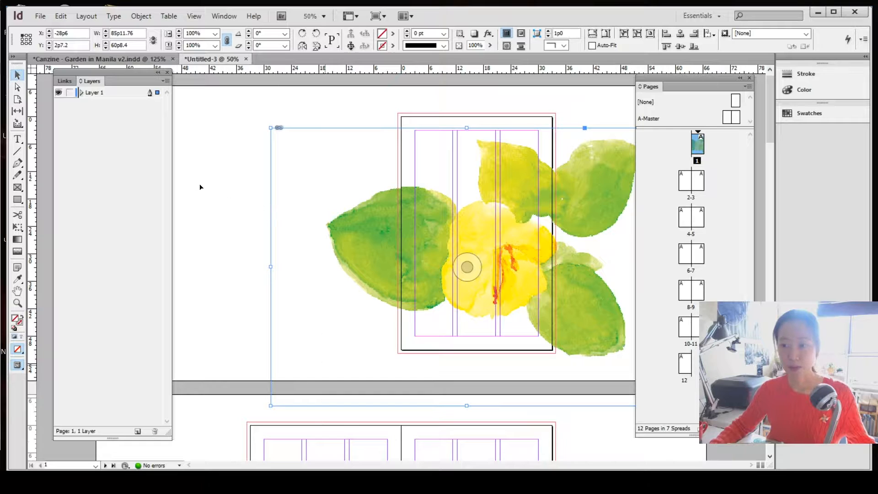
{"action": "double_click", "coordinate": [310, 171]}
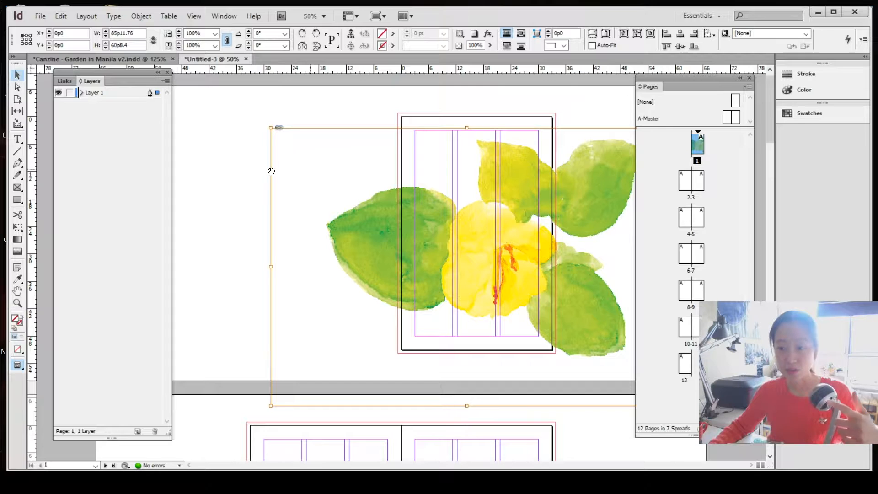
{"action": "left_click", "coordinate": [233, 186]}
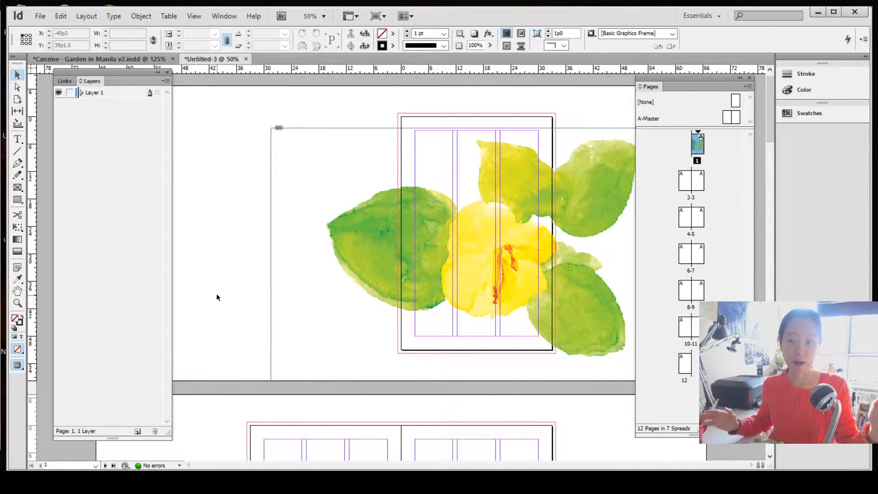
Step: Try cropping the flower image's frame in from its left edge and shifting the artwork inside it, and undo both changes
{"action": "left_click", "coordinate": [270, 315]}
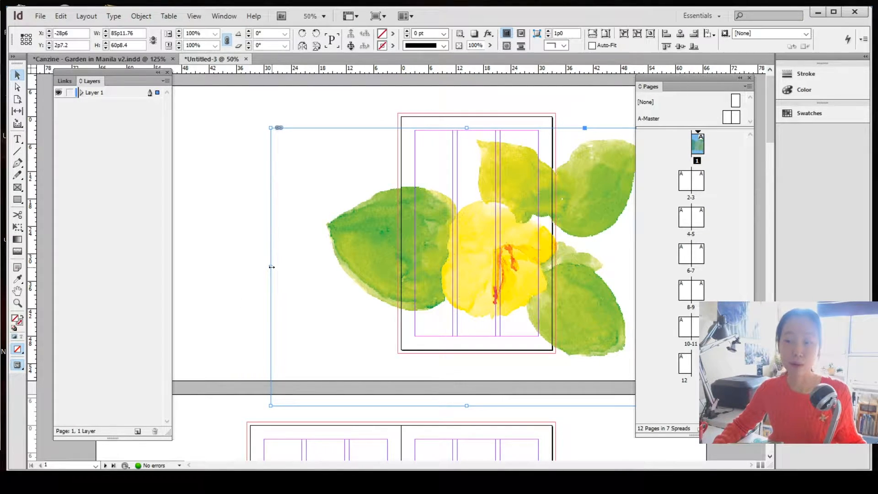
{"action": "left_click_drag", "start_coordinate": [271, 267], "coordinate": [452, 281]}
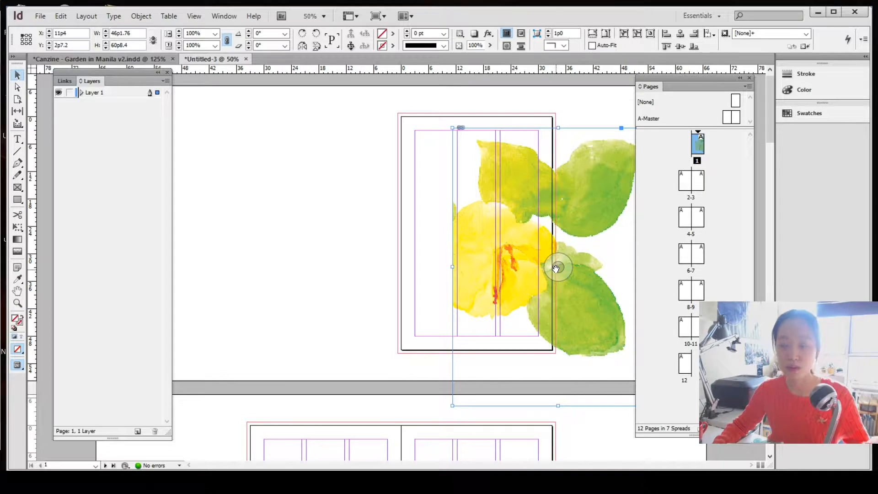
{"action": "left_click_drag", "start_coordinate": [556, 267], "coordinate": [480, 298]}
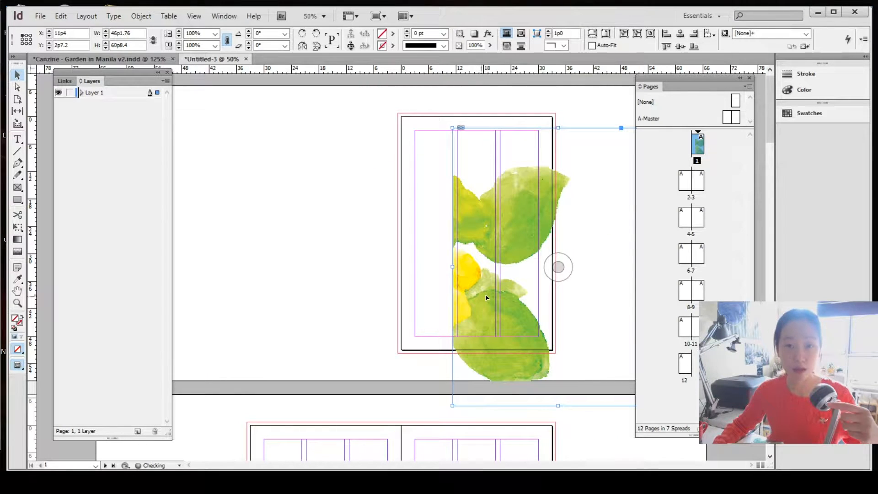
{"action": "left_click", "coordinate": [289, 293]}
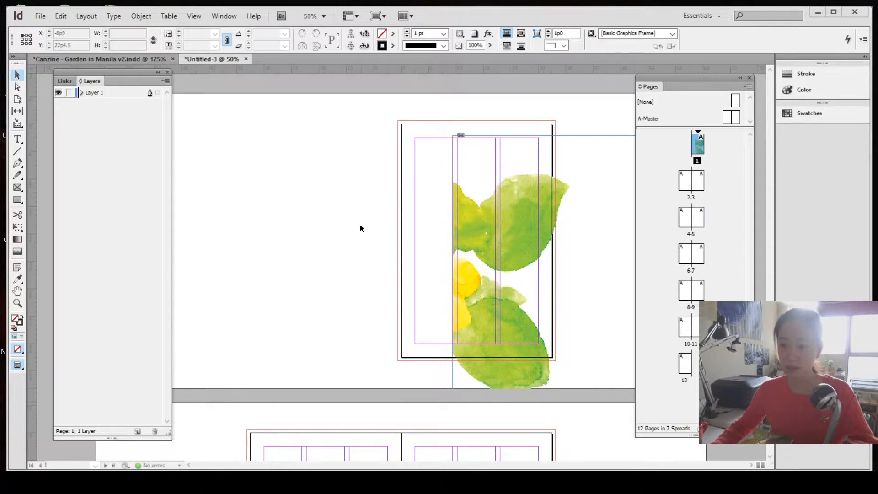
{"action": "key", "text": "ctrl+z"}
{"action": "key", "text": "ctrl+z"}
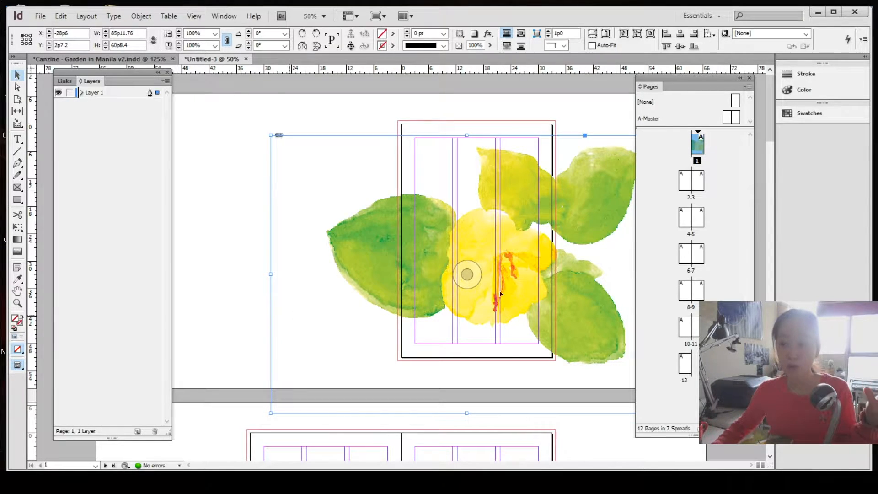
Step: Reposition the flower image on page 1 and crop its frame to the bleed on all sides, at 34p6 by 52p6
{"action": "left_click_drag", "start_coordinate": [543, 298], "coordinate": [514, 310]}
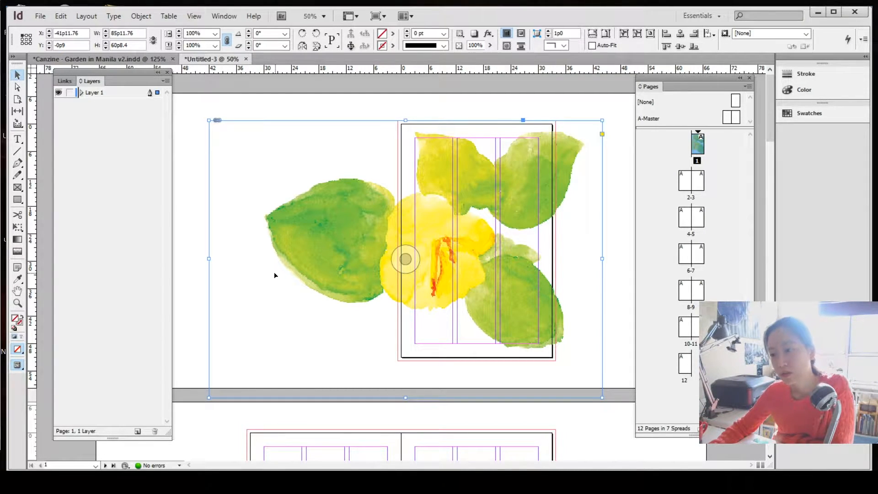
{"action": "left_click_drag", "start_coordinate": [209, 259], "coordinate": [397, 263]}
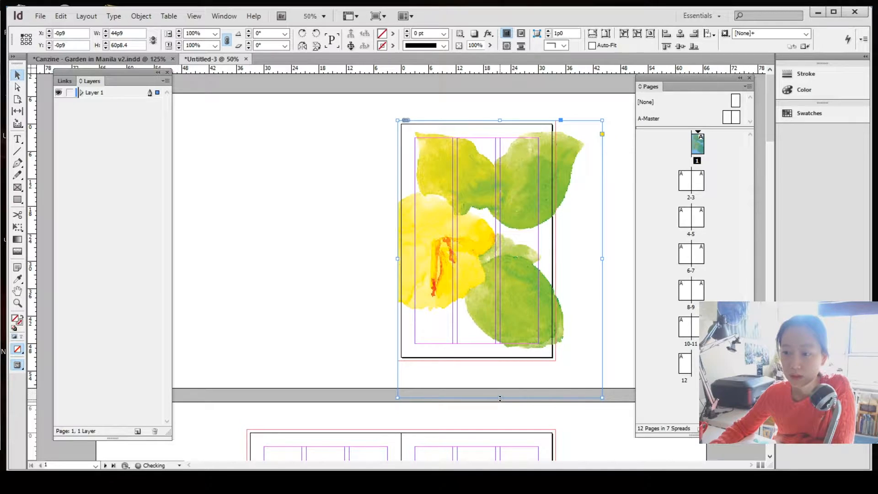
{"action": "left_click_drag", "start_coordinate": [500, 398], "coordinate": [491, 363]}
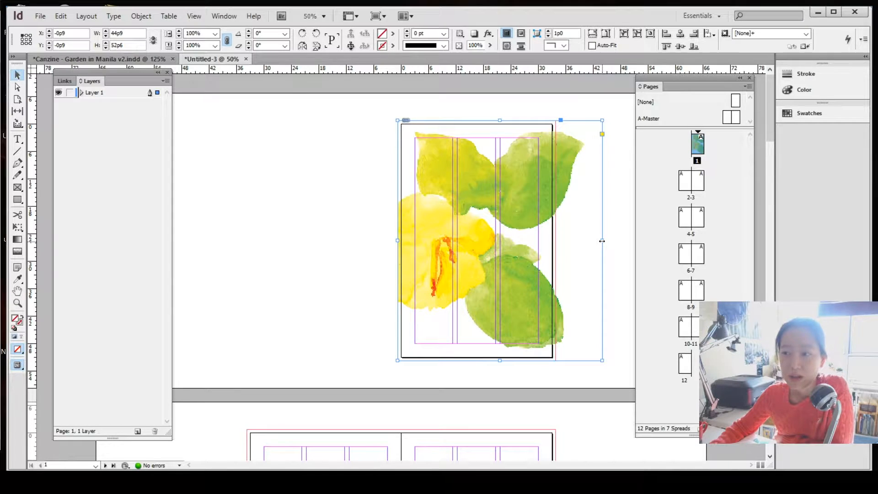
{"action": "left_click_drag", "start_coordinate": [602, 241], "coordinate": [558, 266]}
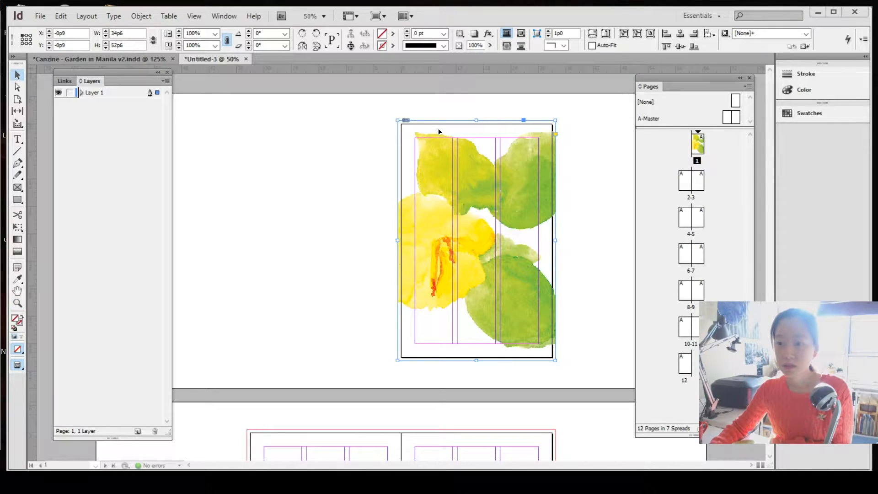
Step: Copy the cropped flower image from page 1 and paste it in place on page 12
{"action": "left_click", "coordinate": [23, 111]}
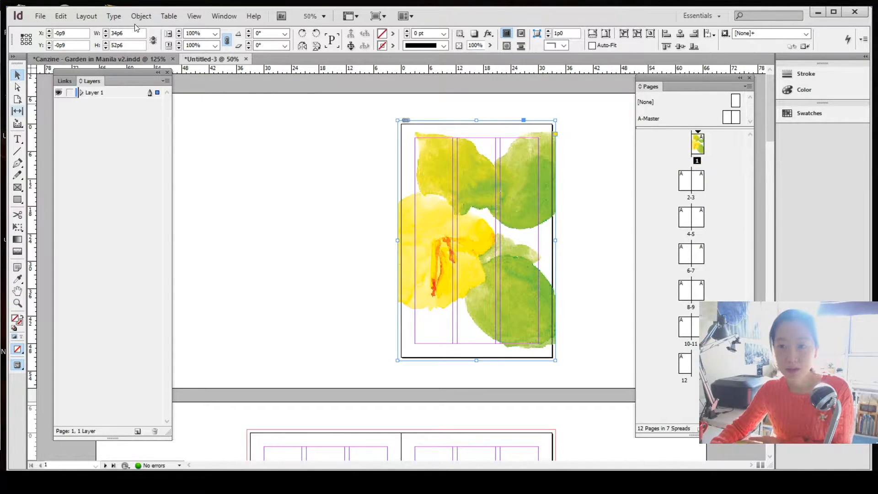
{"action": "left_click", "coordinate": [62, 18]}
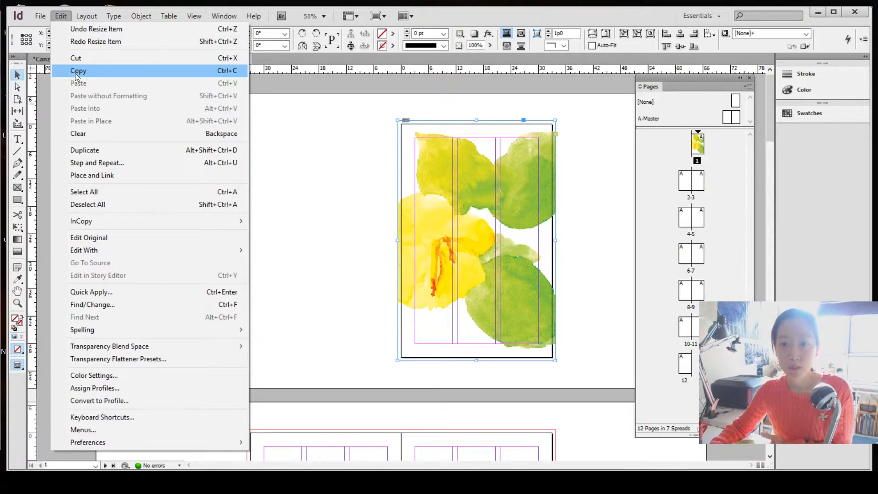
{"action": "left_click", "coordinate": [77, 70]}
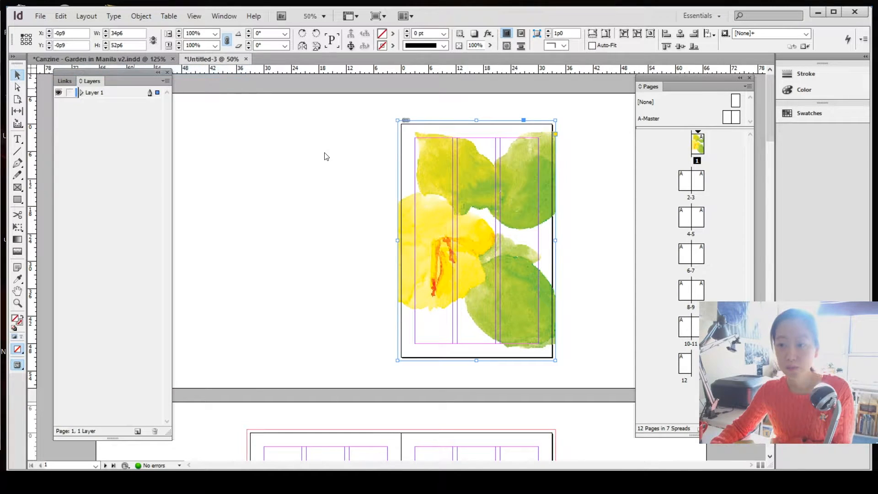
{"action": "double_click", "coordinate": [686, 369]}
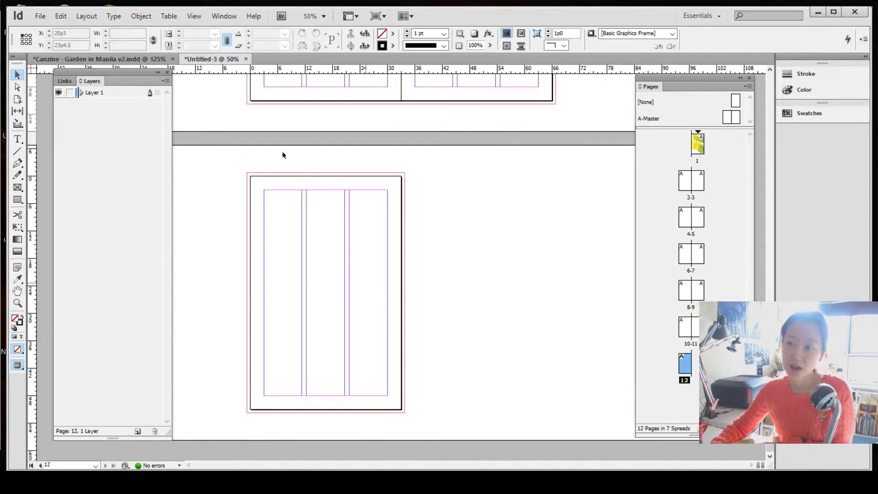
{"action": "left_click", "coordinate": [60, 17]}
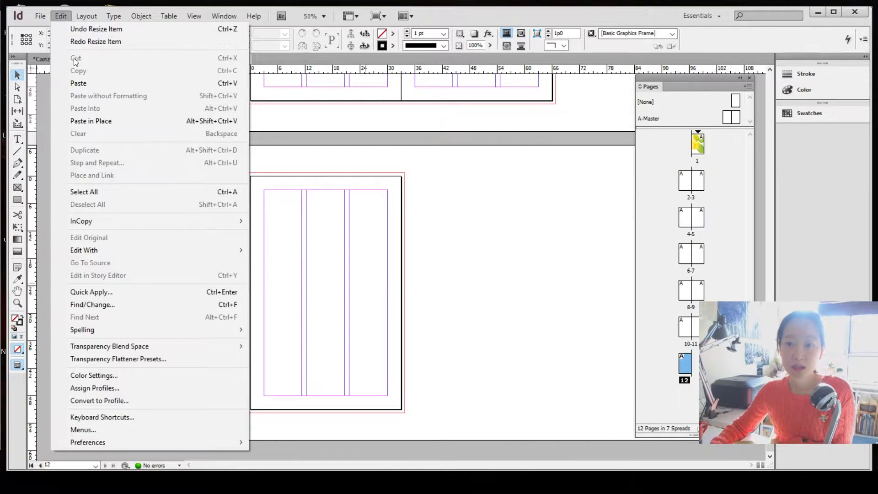
{"action": "left_click", "coordinate": [90, 121]}
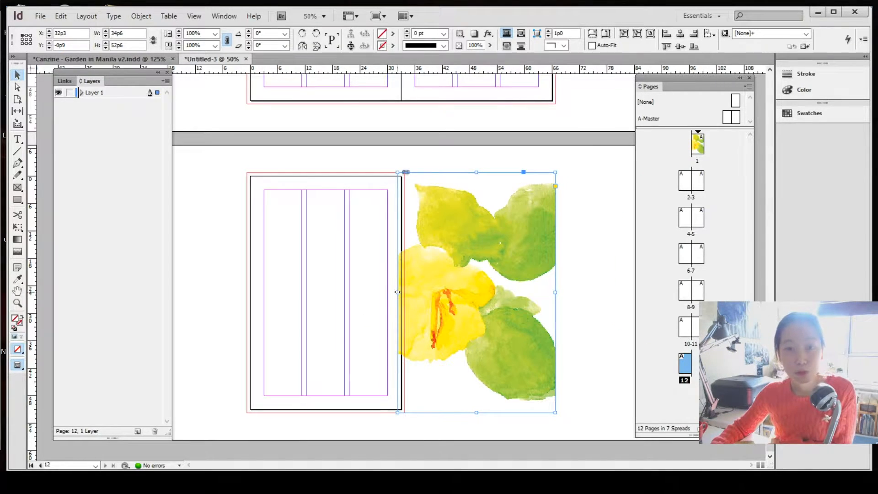
Step: Extend the pasted image's frame to page 12's left bleed and crop its right edge to the right bleed, 34p6 wide, and deselect it
{"action": "left_click_drag", "start_coordinate": [395, 293], "coordinate": [247, 311]}
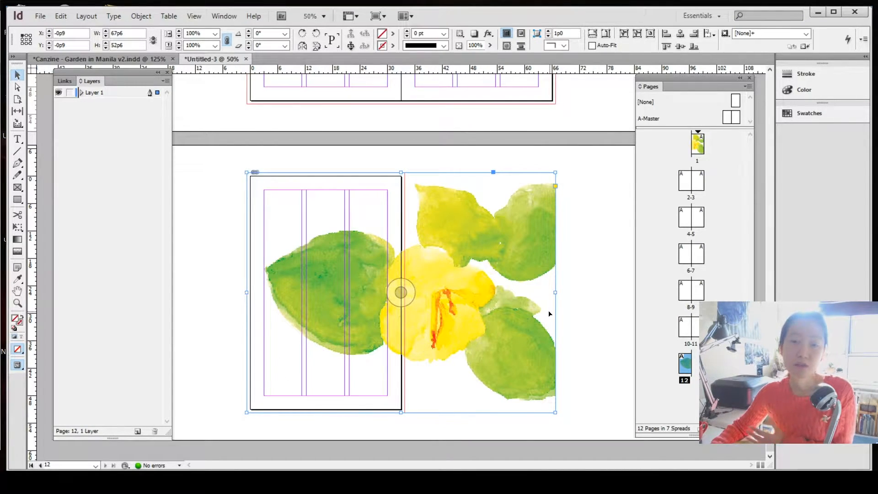
{"action": "left_click_drag", "start_coordinate": [556, 293], "coordinate": [407, 320]}
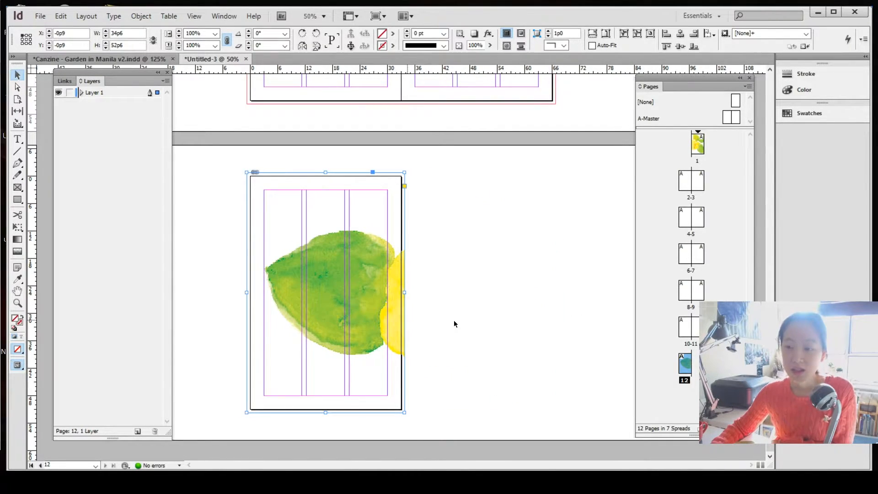
{"action": "left_click", "coordinate": [454, 320]}
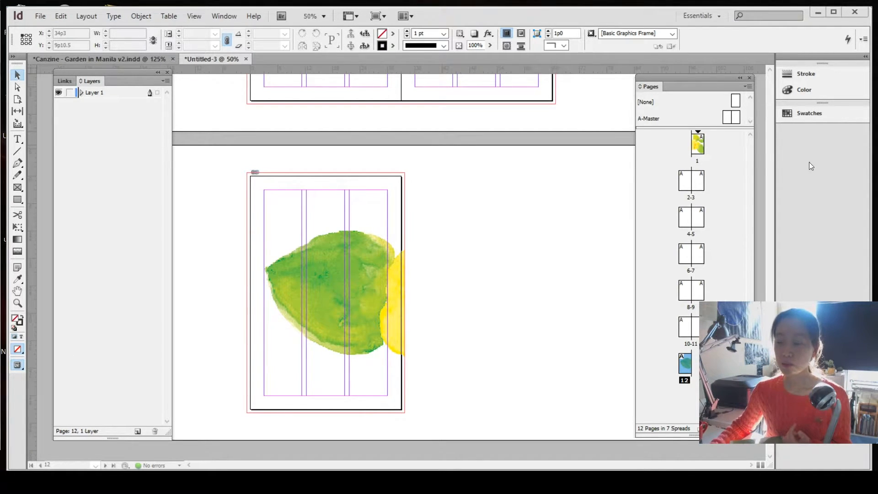
Step: Return to page 1, lock the pearflower.psd object in Layer 1, and test that the image cannot be moved
{"action": "double_click", "coordinate": [698, 146]}
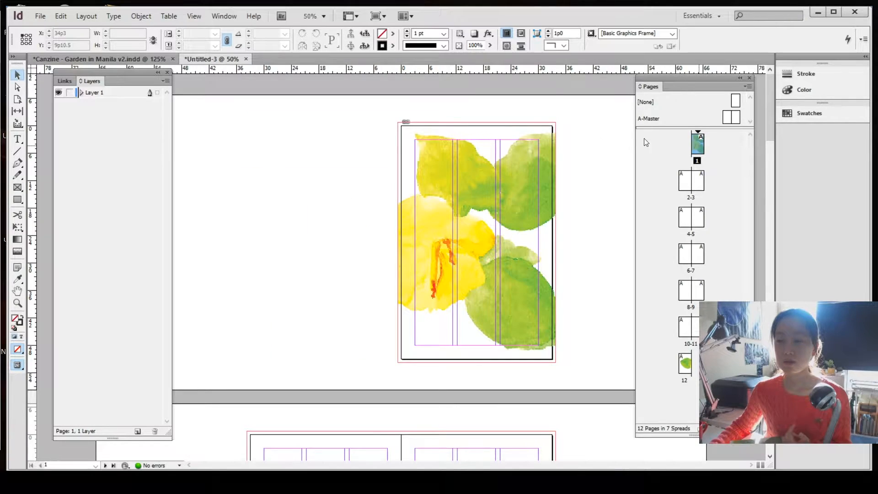
{"action": "left_click", "coordinate": [83, 92]}
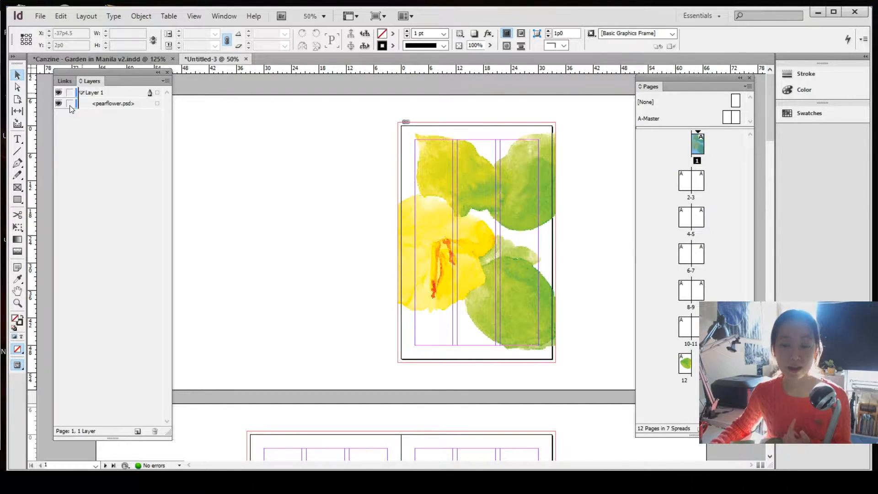
{"action": "left_click", "coordinate": [70, 104]}
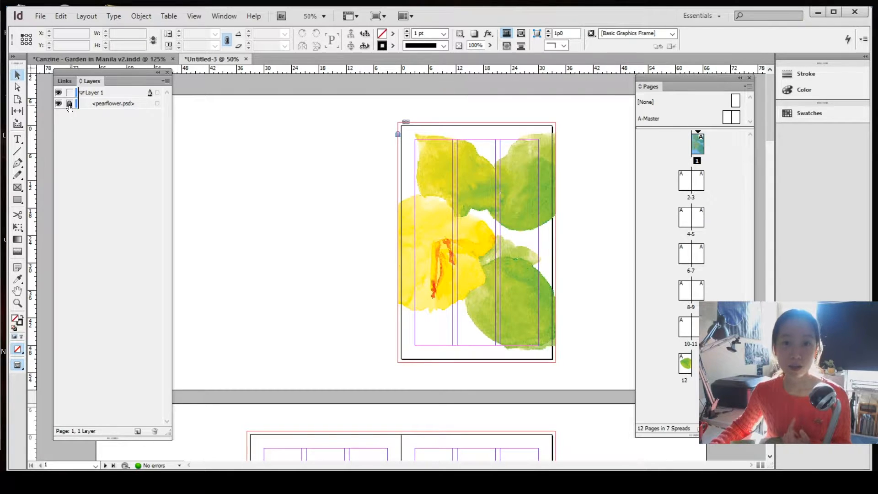
{"action": "left_click_drag", "start_coordinate": [520, 193], "coordinate": [398, 218]}
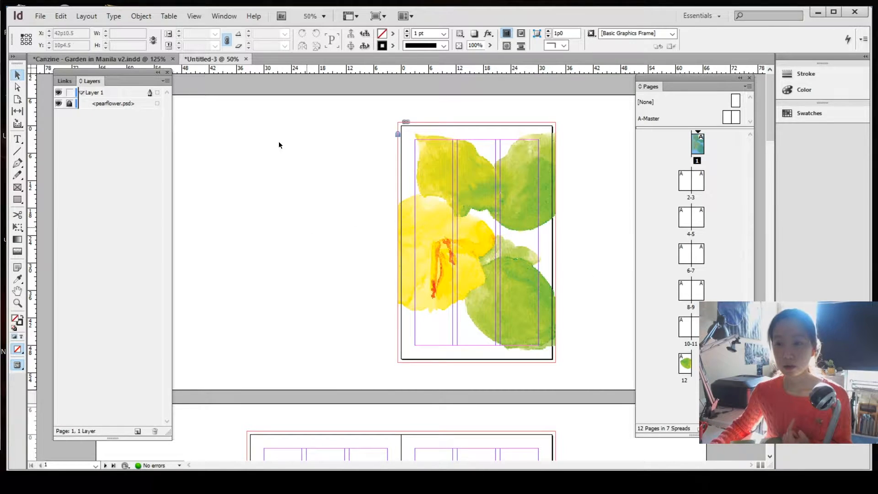
Step: Draw a text frame across the upper part of the cover and enter the title "A Garden in Manila"
{"action": "left_click", "coordinate": [17, 139]}
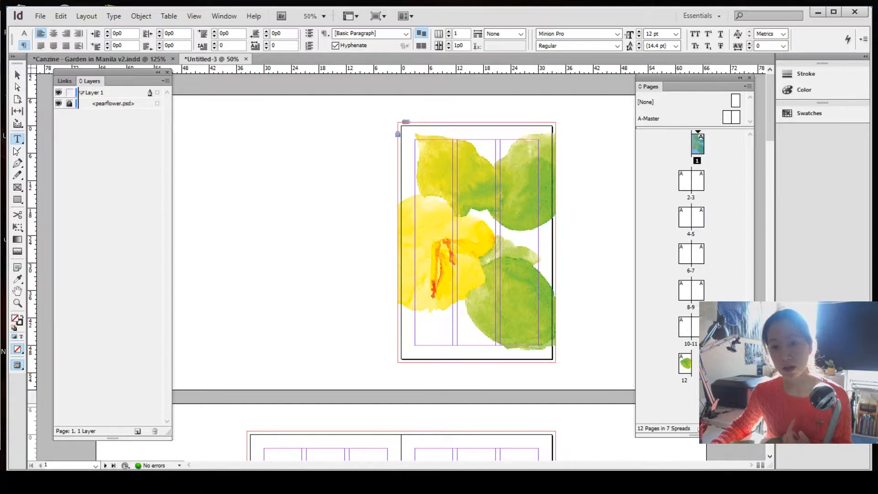
{"action": "left_click_drag", "start_coordinate": [431, 169], "coordinate": [547, 216]}
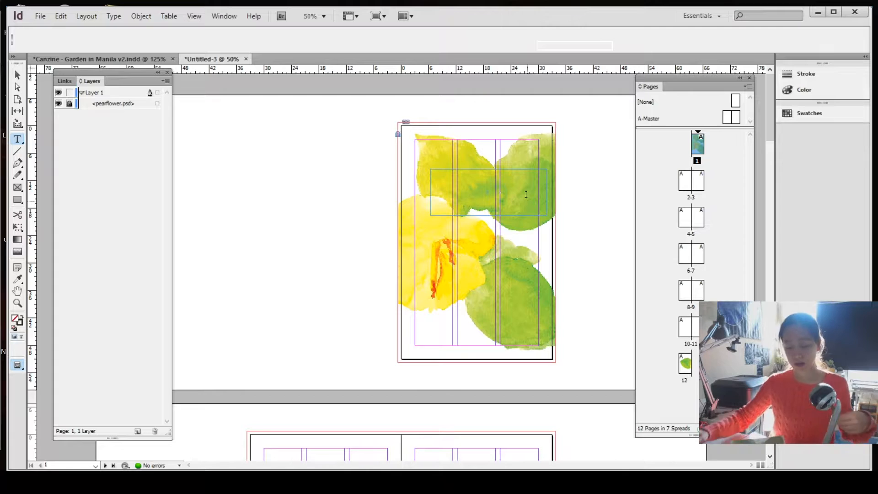
{"action": "type", "text": "A "}
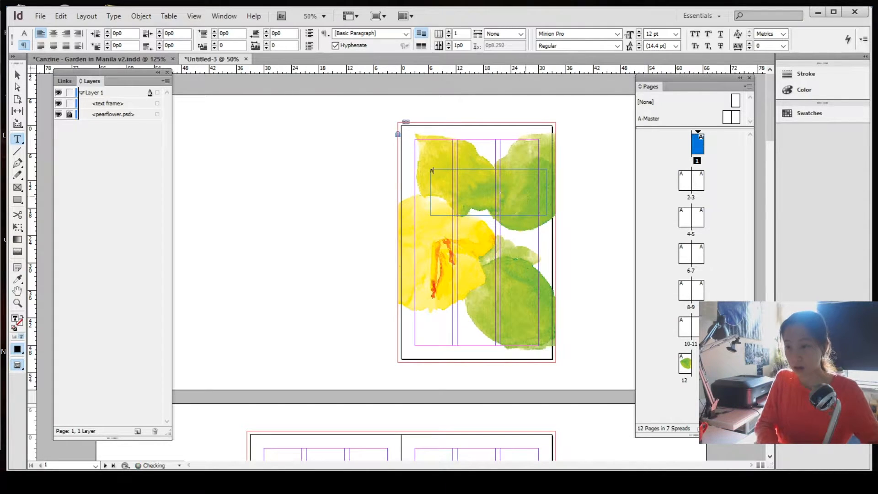
{"action": "type", "text": "Garden"}
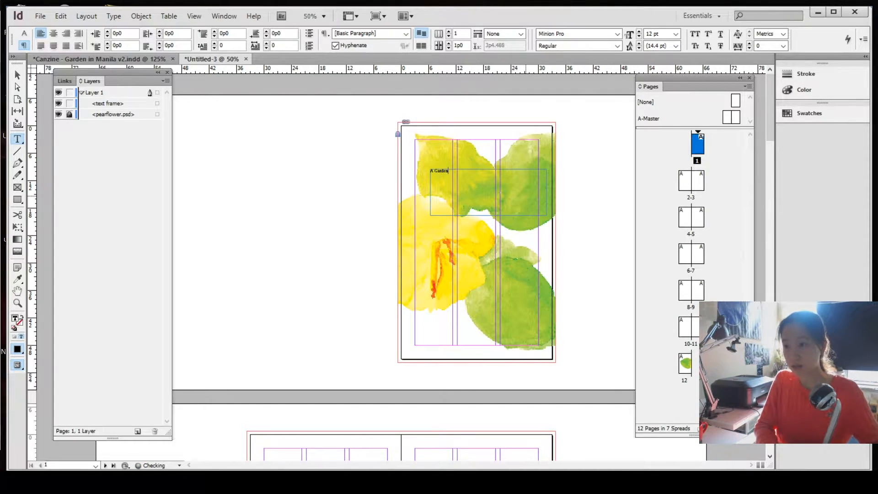
{"action": "type", "text": " in Manila"}
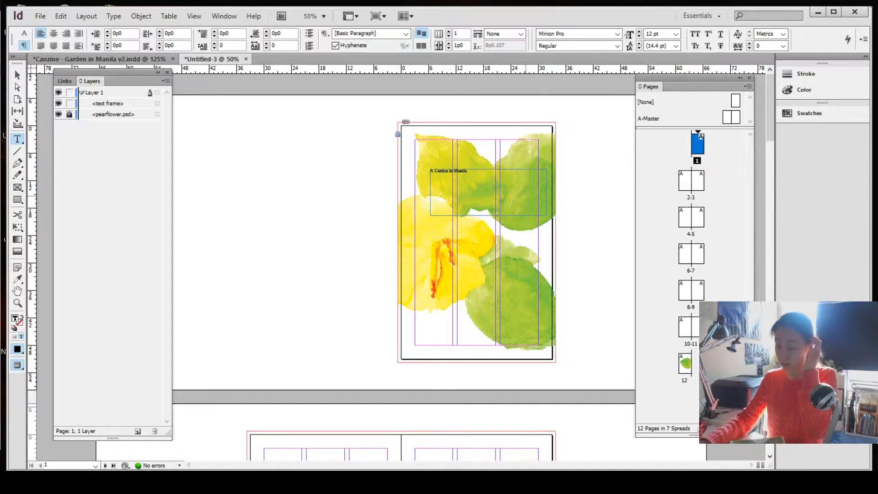
Step: Set the whole cover title's font size to 72 pt
{"action": "key", "text": "ctrl+a"}
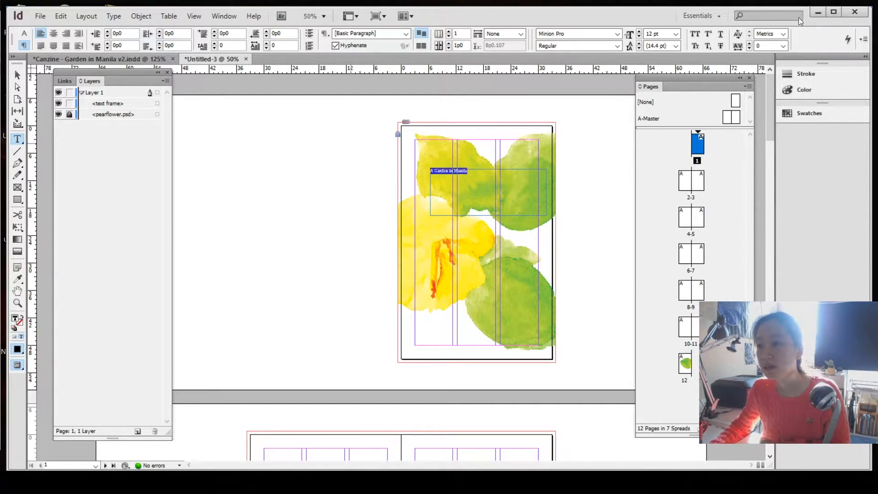
{"action": "left_click", "coordinate": [677, 34]}
{"action": "left_click", "coordinate": [658, 158]}
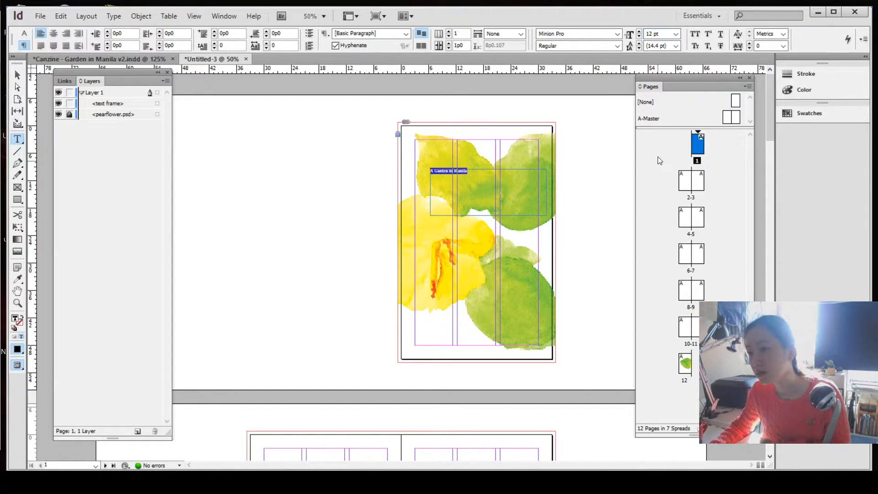
{"action": "left_click", "coordinate": [676, 34]}
{"action": "left_click", "coordinate": [652, 155]}
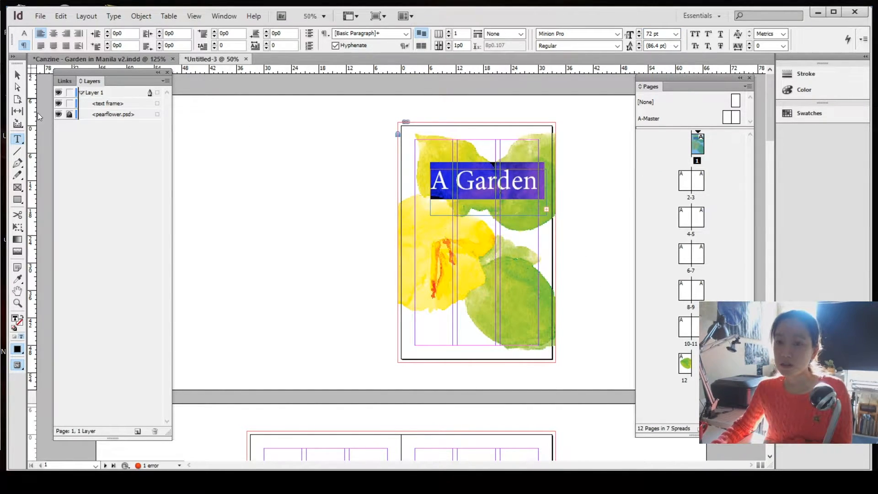
Step: Enlarge the title's text frame to about 37p1.5 by 27p6 so the whole title fits
{"action": "left_click", "coordinate": [17, 75]}
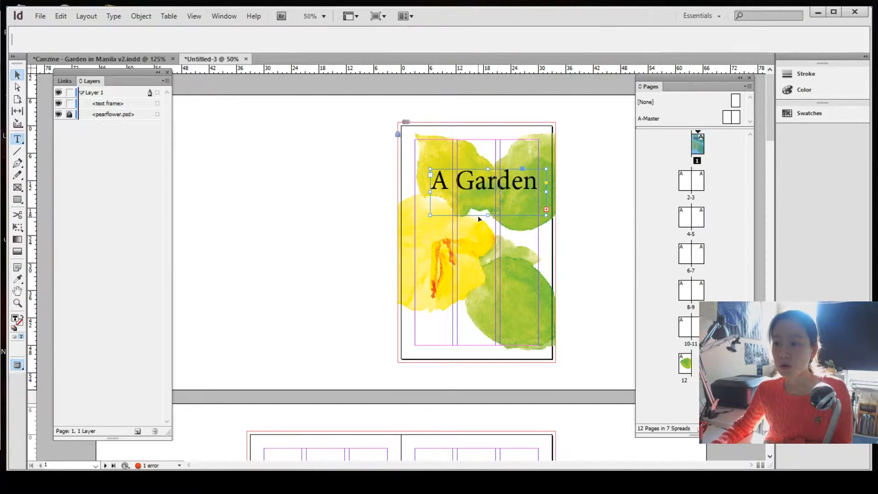
{"action": "left_click", "coordinate": [524, 212]}
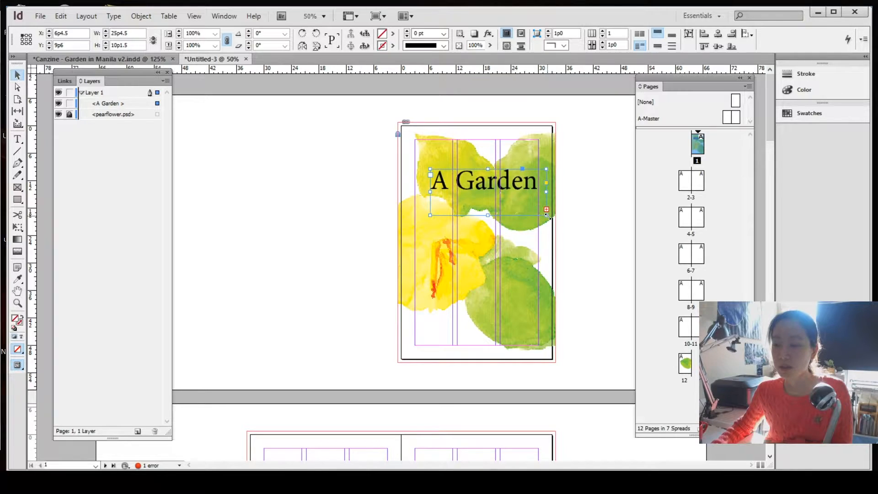
{"action": "left_click_drag", "start_coordinate": [602, 295], "coordinate": [600, 295]}
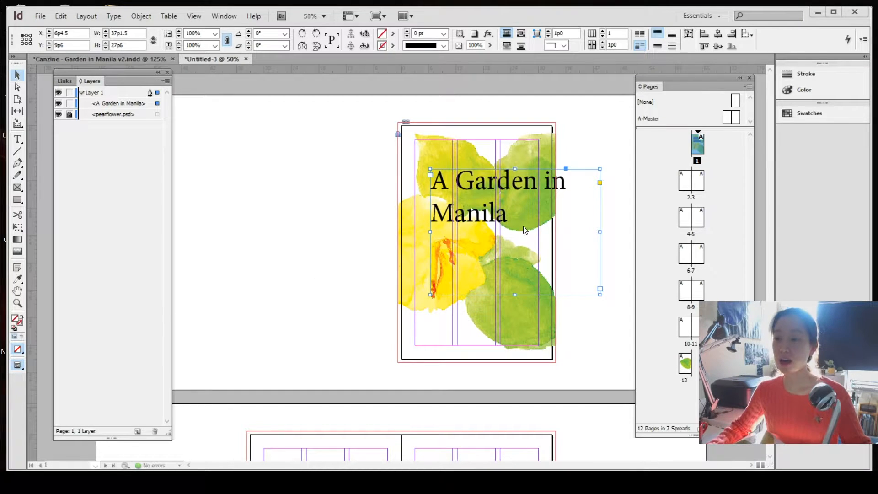
Step: Set the whole cover title in the Before the Rain font and turn off its hyphenation
{"action": "double_click", "coordinate": [469, 218]}
{"action": "left_click_drag", "start_coordinate": [509, 219], "coordinate": [400, 136]}
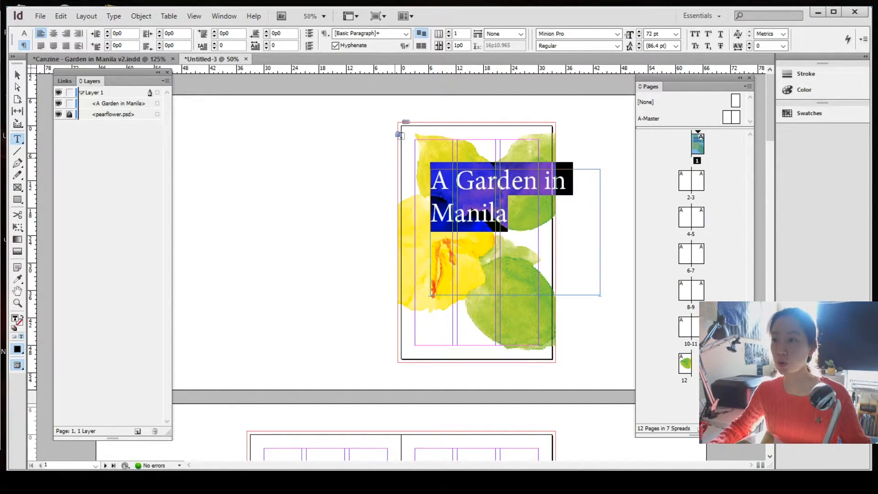
{"action": "left_click", "coordinate": [621, 36]}
{"action": "left_click_drag", "start_coordinate": [733, 212], "coordinate": [725, 16]}
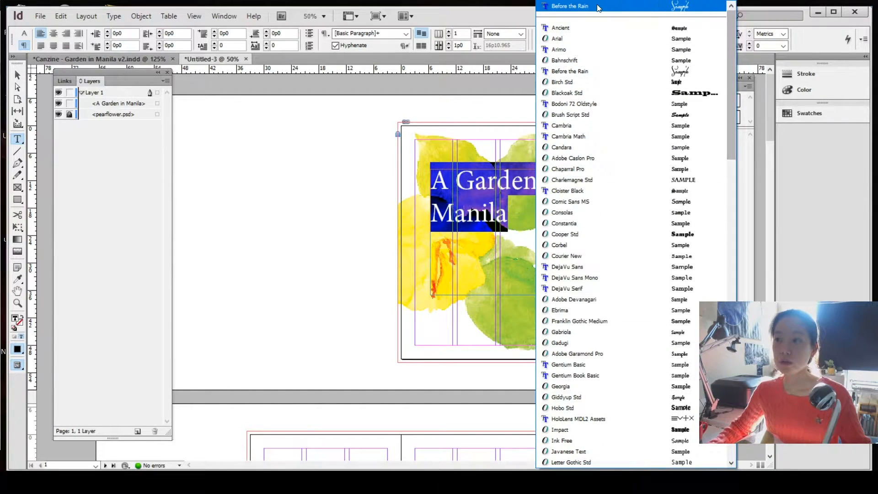
{"action": "left_click", "coordinate": [570, 7]}
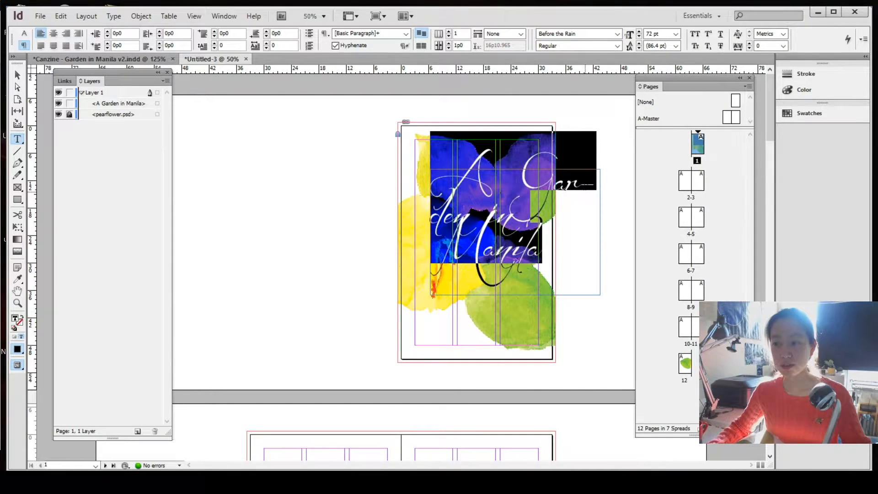
{"action": "left_click", "coordinate": [334, 45]}
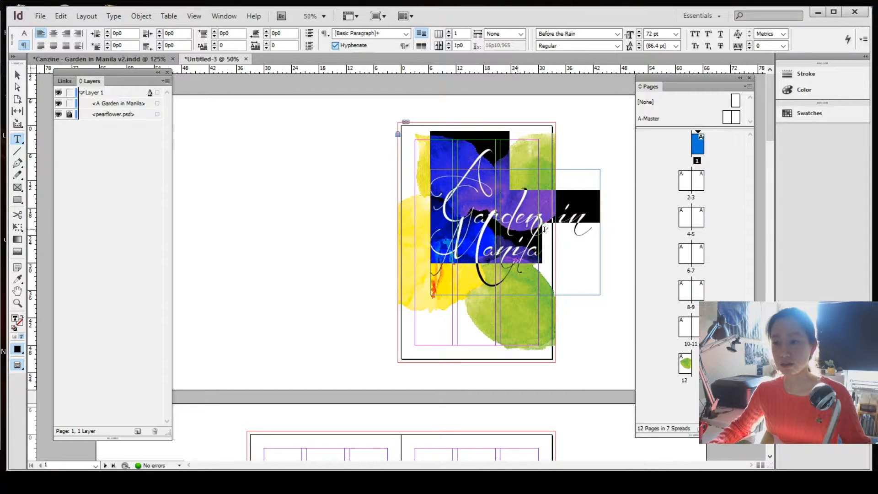
Step: Break the cover title so that "in" and "Manila" each start on a line of their own
{"action": "left_click", "coordinate": [558, 211]}
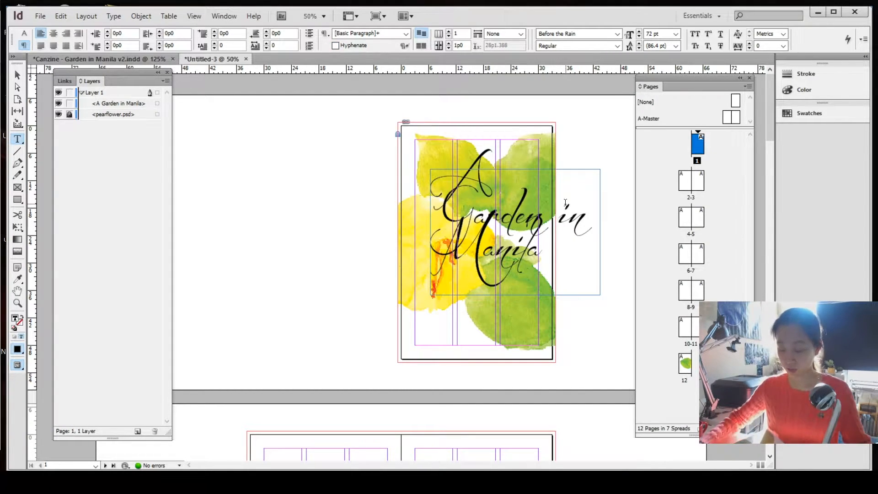
{"action": "key", "text": "Return"}
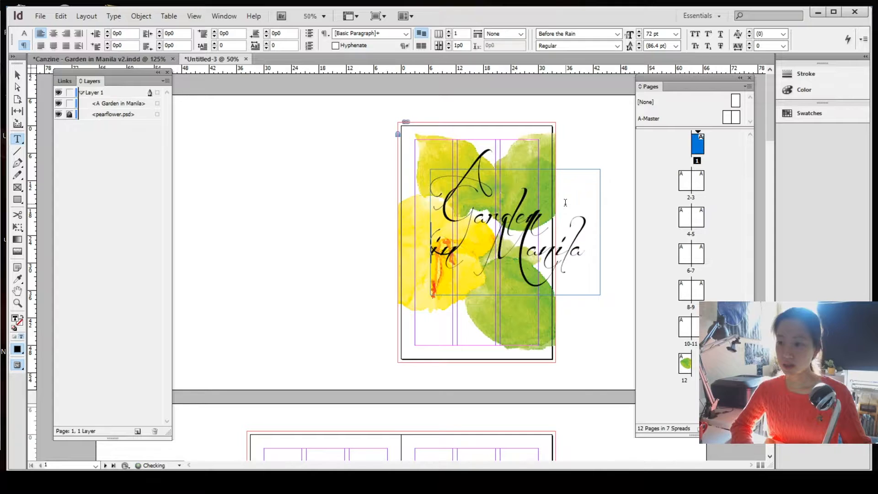
{"action": "left_click", "coordinate": [492, 257]}
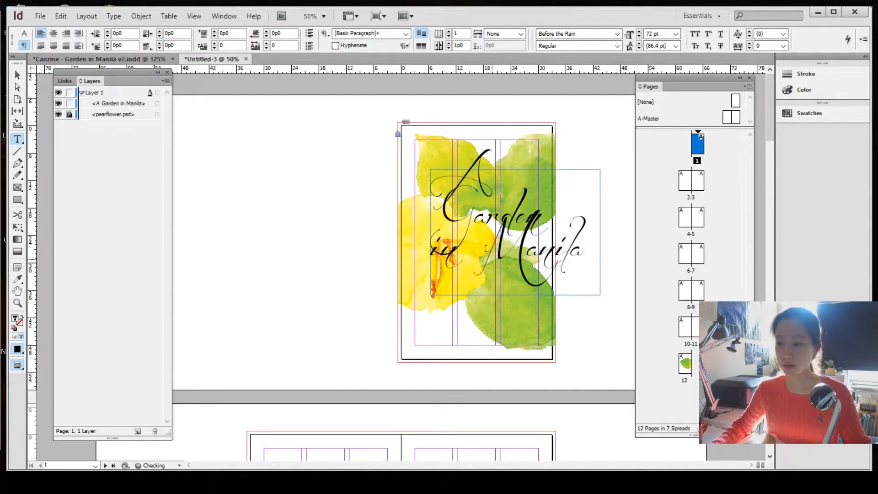
{"action": "key", "text": "Return"}
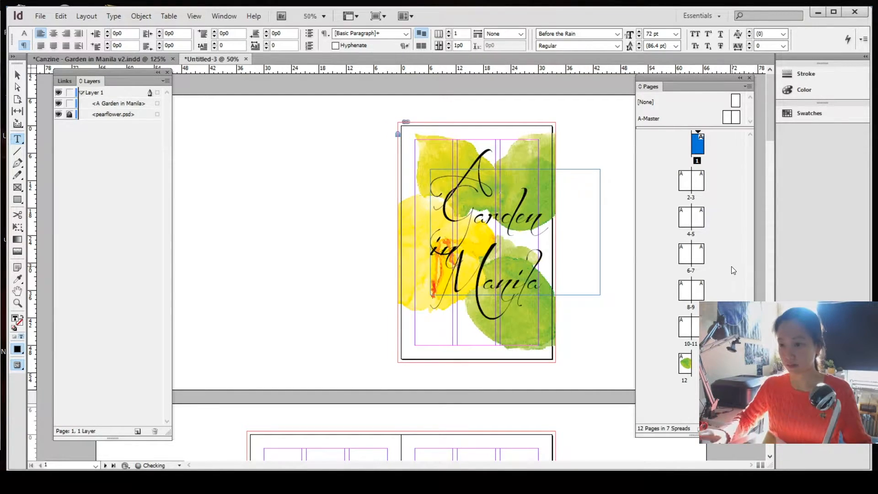
Step: Move the title's text frame to about X 8p0.25, Y 9p3 and check the cover in a preview without guides
{"action": "left_click", "coordinate": [17, 75]}
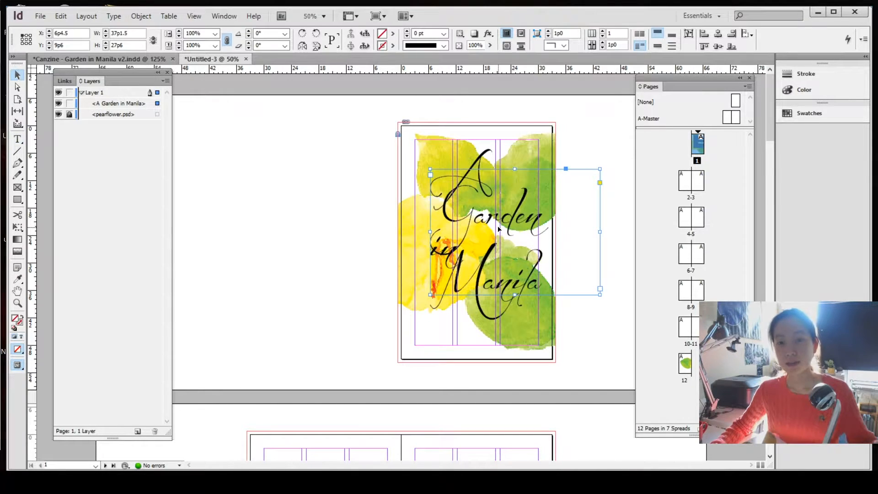
{"action": "left_click_drag", "start_coordinate": [499, 229], "coordinate": [522, 228]}
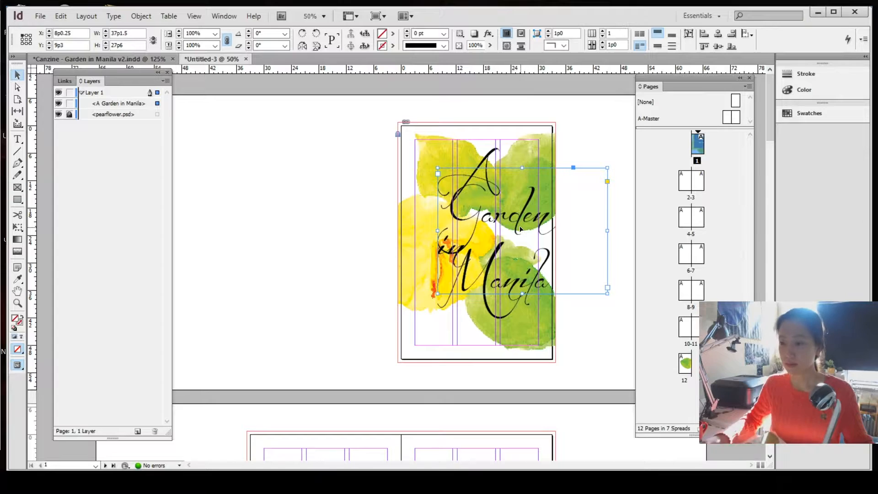
{"action": "left_click", "coordinate": [326, 198]}
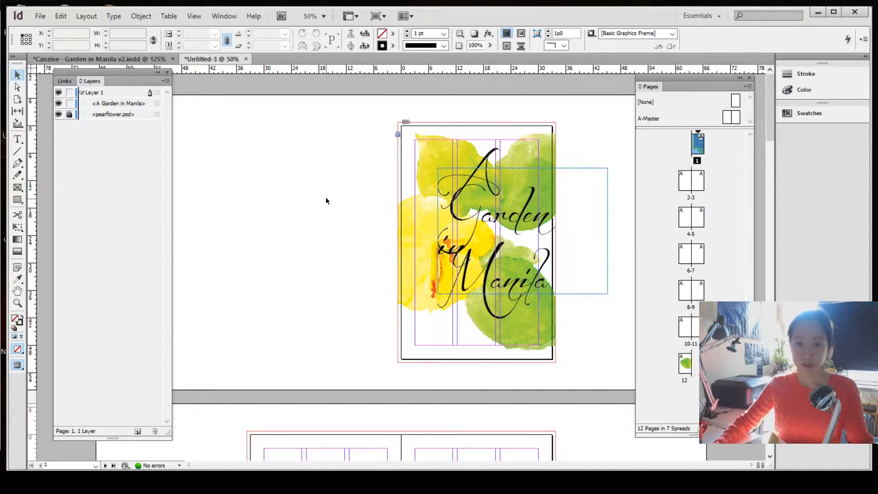
{"action": "key", "text": "w"}
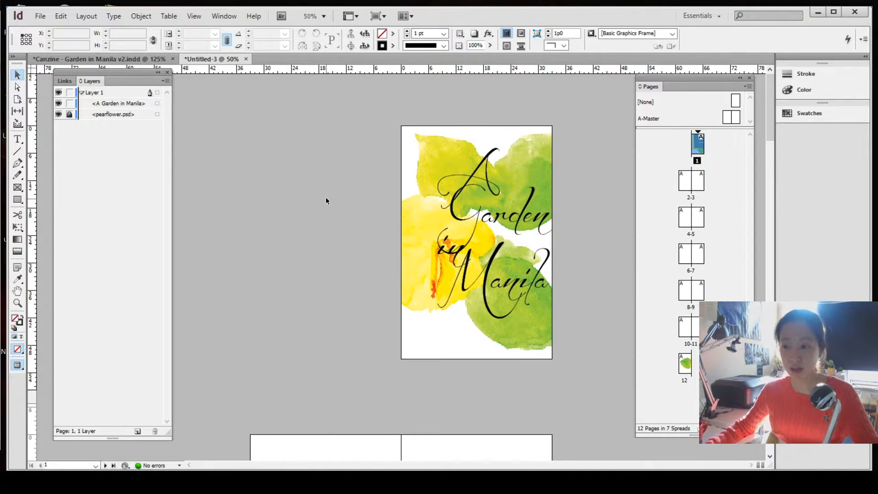
{"action": "key", "text": "w"}
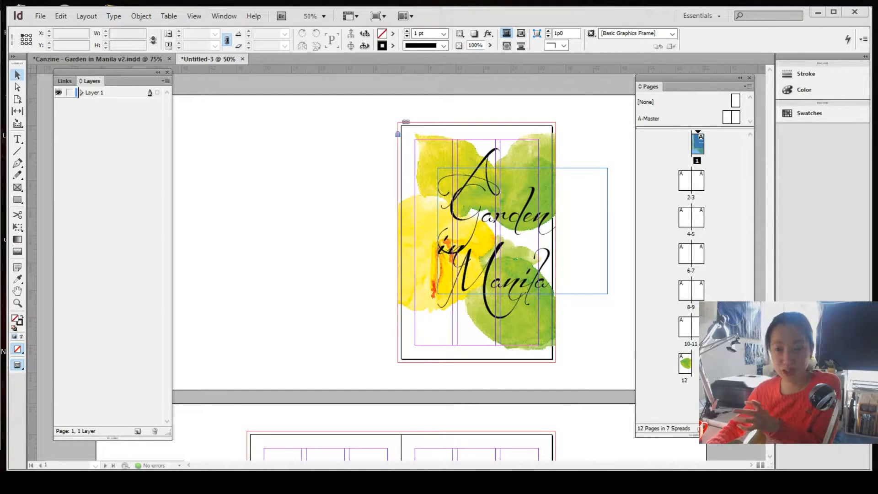
Step: Examine how the title is split into grouped objects in Layer 1 of Canzine - Garden in Manila v2.indd
{"action": "left_click", "coordinate": [90, 57]}
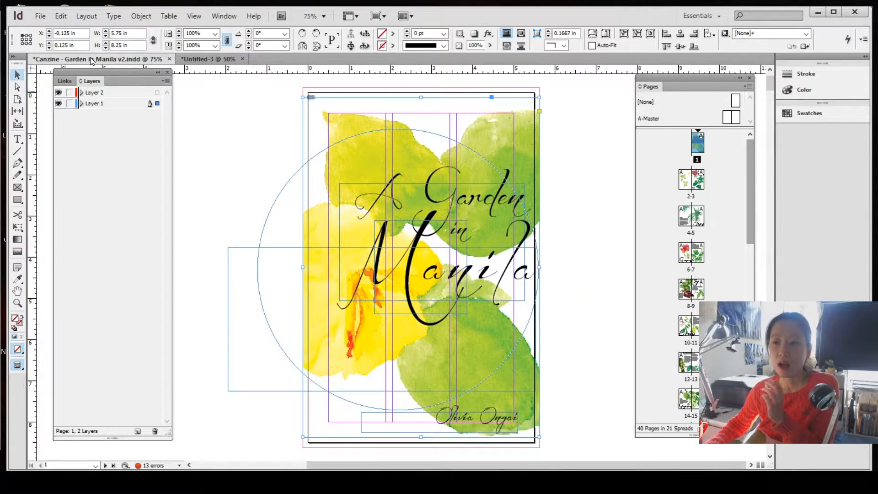
{"action": "left_click", "coordinate": [82, 103]}
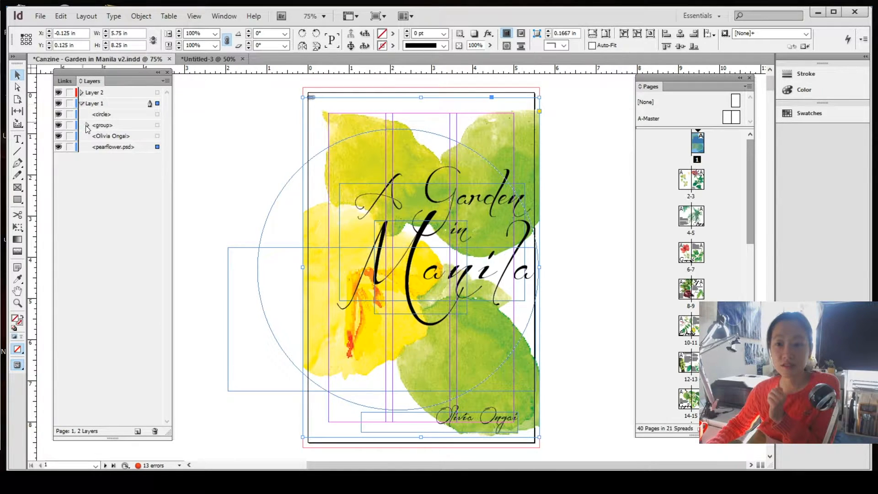
{"action": "left_click", "coordinate": [87, 124]}
{"action": "left_click", "coordinate": [105, 136]}
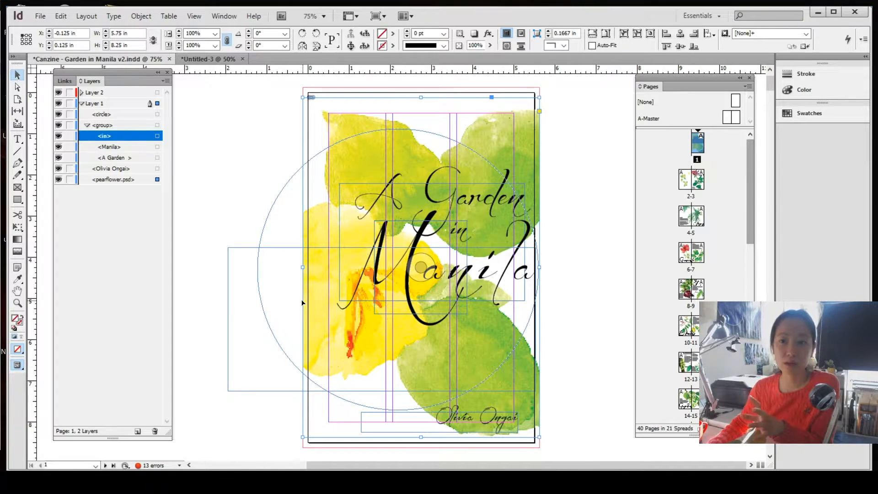
{"action": "left_click", "coordinate": [207, 60]}
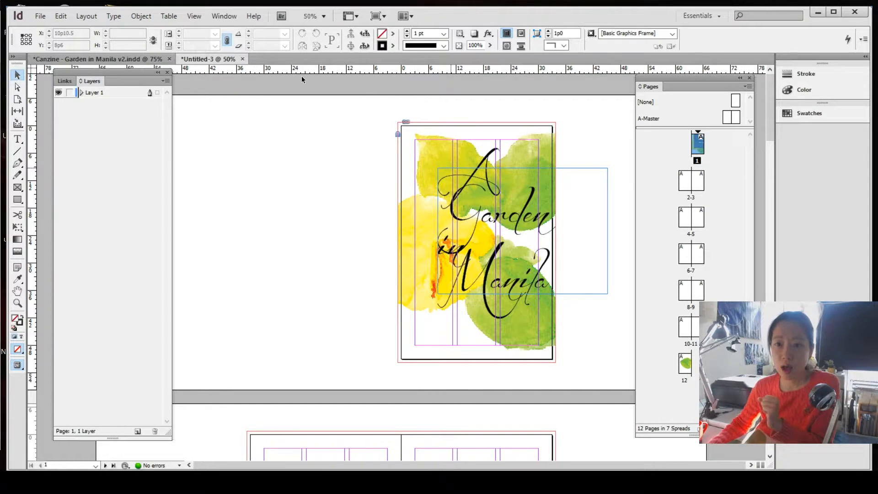
{"action": "left_click", "coordinate": [113, 61]}
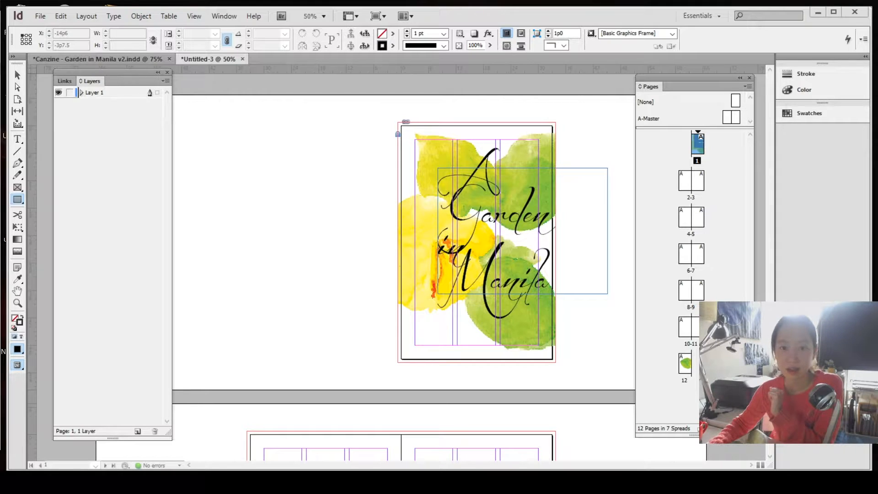
Step: In the Untitled-3 document, draw a perfect circle about 49p0 across on the pasteboard beside the cover
{"action": "left_click", "coordinate": [17, 202]}
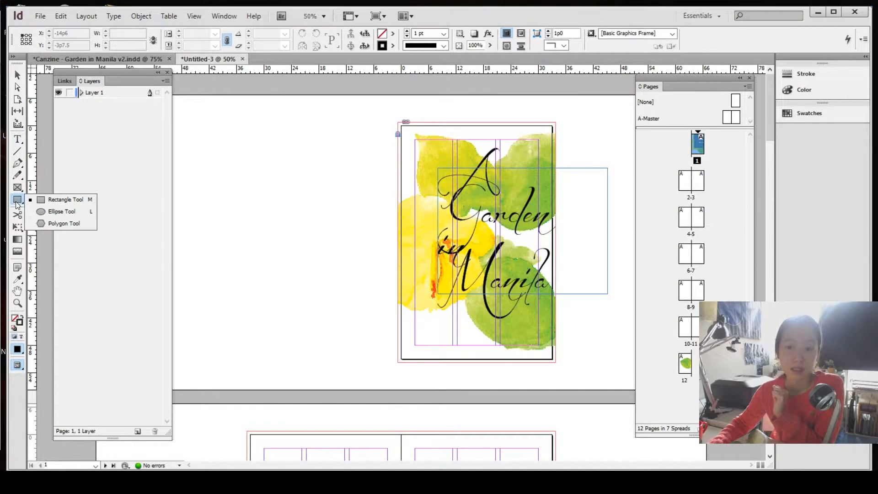
{"action": "left_click", "coordinate": [55, 211]}
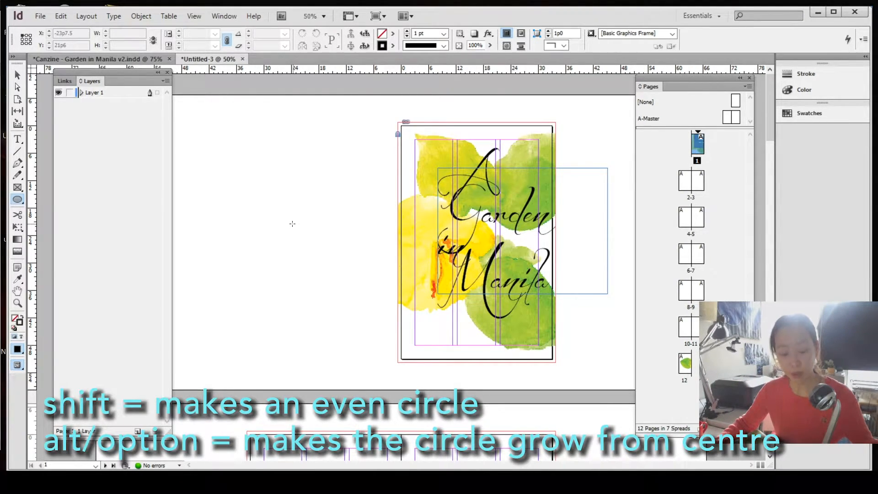
{"action": "left_click_drag", "start_coordinate": [285, 200], "coordinate": [399, 331]}
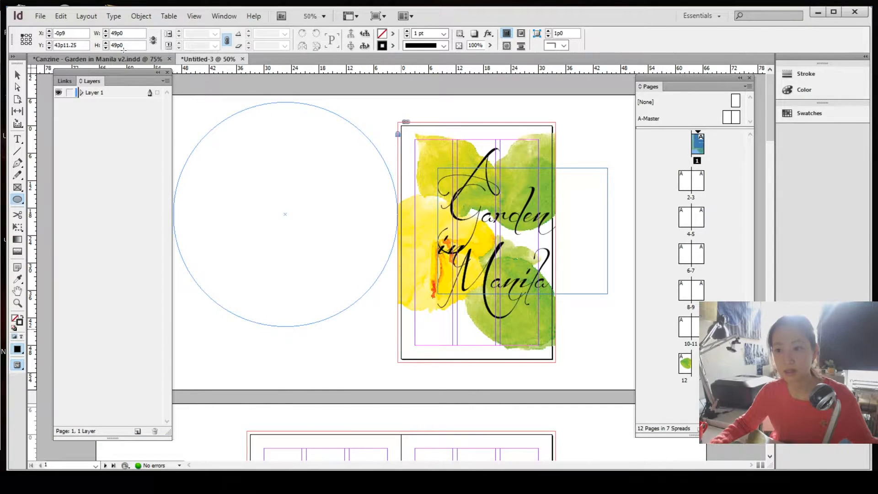
{"action": "left_click", "coordinate": [18, 75]}
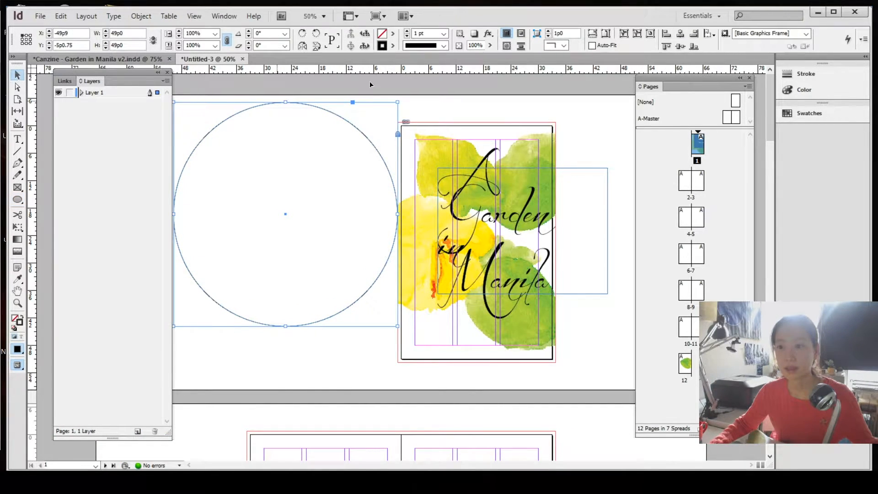
Step: Give the circle a 6 pt Japanese Dots stroke in the Paper colour
{"action": "left_click", "coordinate": [443, 47]}
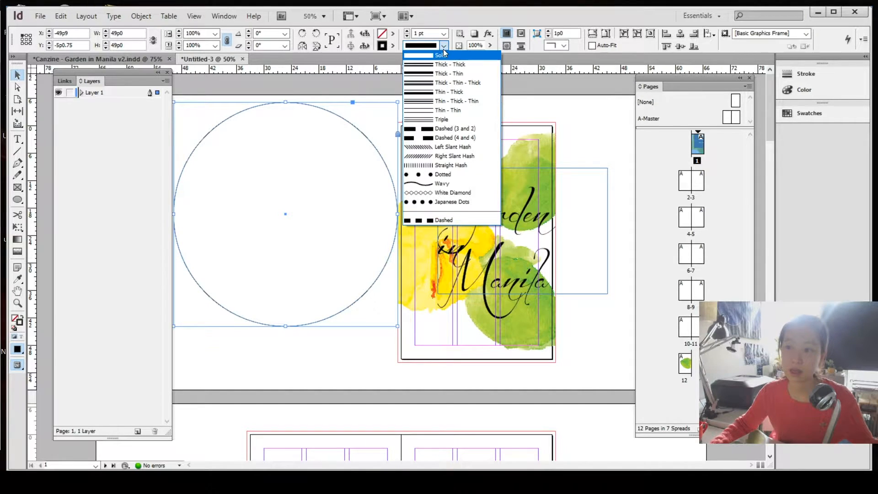
{"action": "left_click", "coordinate": [418, 201]}
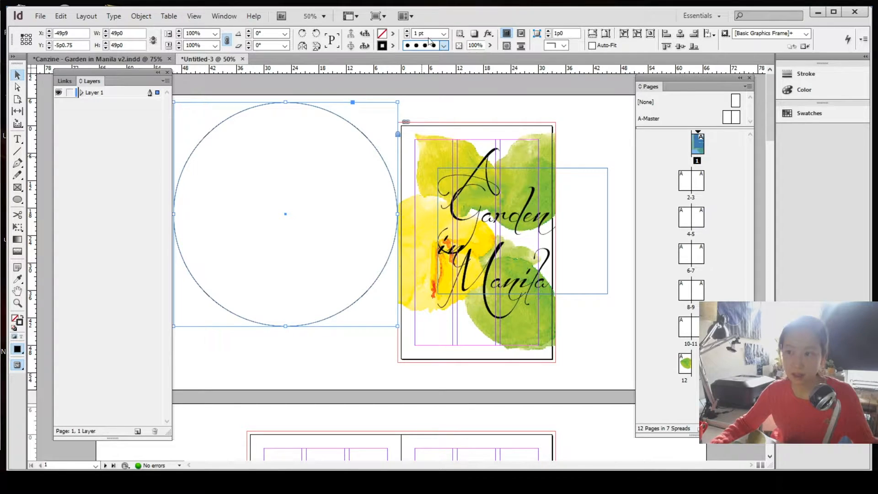
{"action": "left_click", "coordinate": [443, 33]}
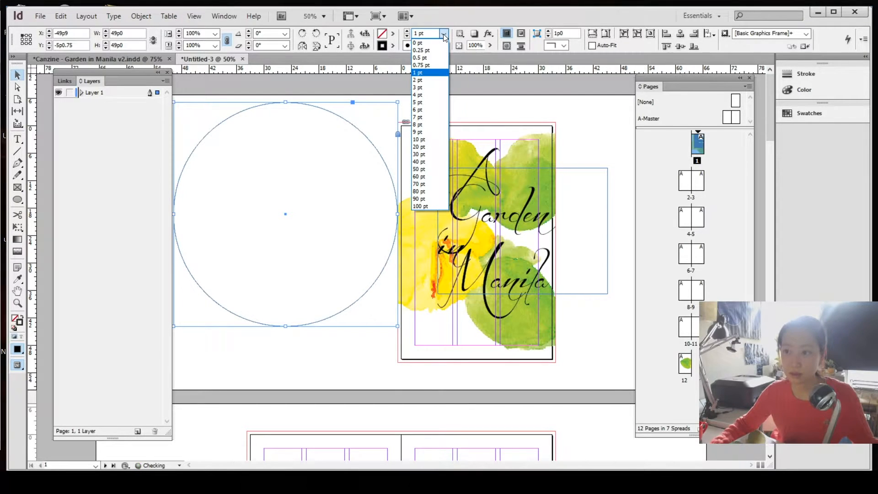
{"action": "left_click", "coordinate": [426, 111]}
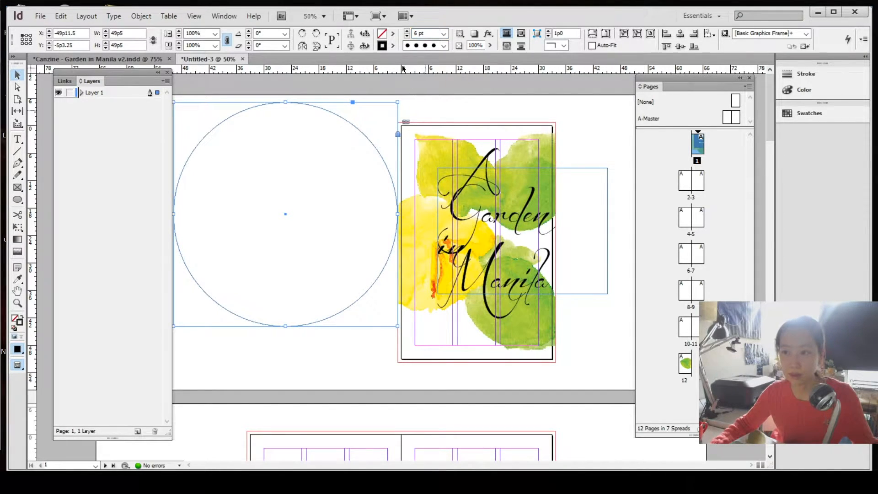
{"action": "left_click", "coordinate": [392, 46]}
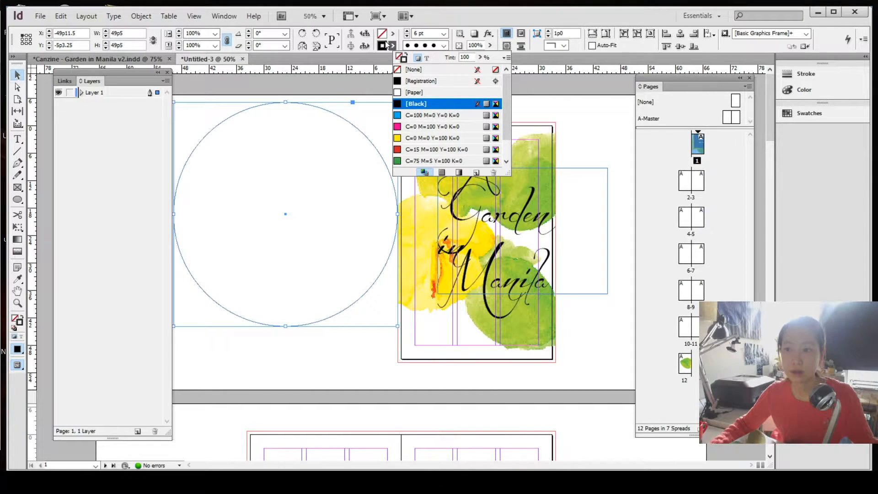
{"action": "left_click", "coordinate": [412, 93]}
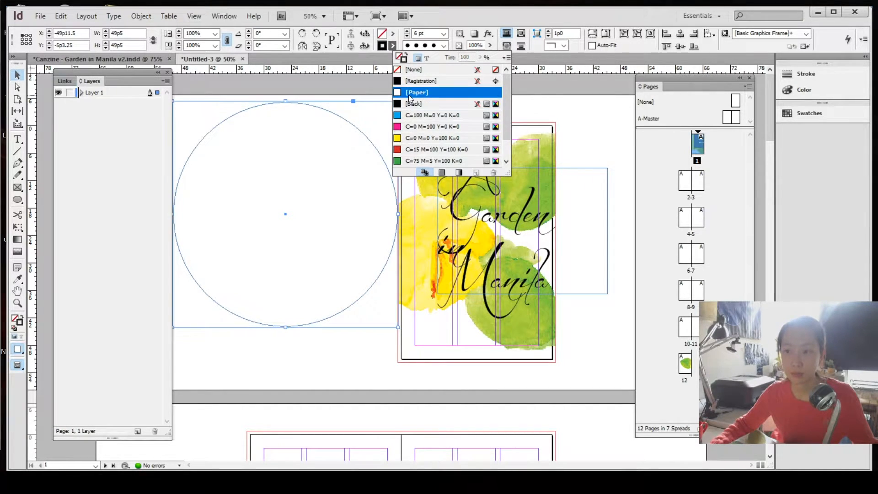
{"action": "left_click", "coordinate": [491, 8]}
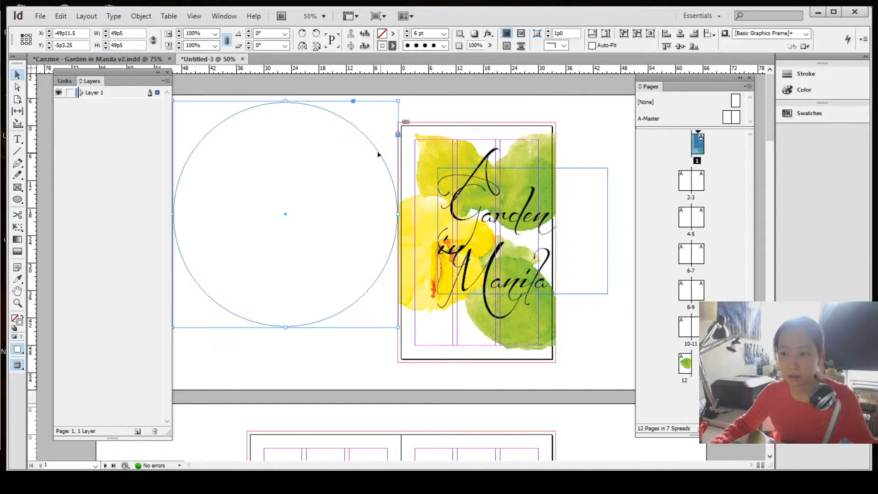
Step: Move the dotted circle over the cover to about X -18p6, Y 0p0 and preview the page without guides
{"action": "left_click_drag", "start_coordinate": [377, 152], "coordinate": [524, 179]}
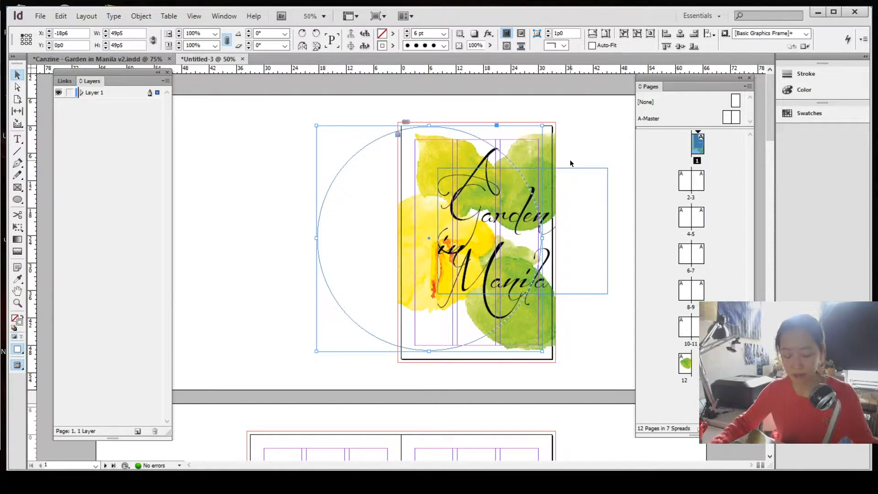
{"action": "left_click", "coordinate": [210, 113]}
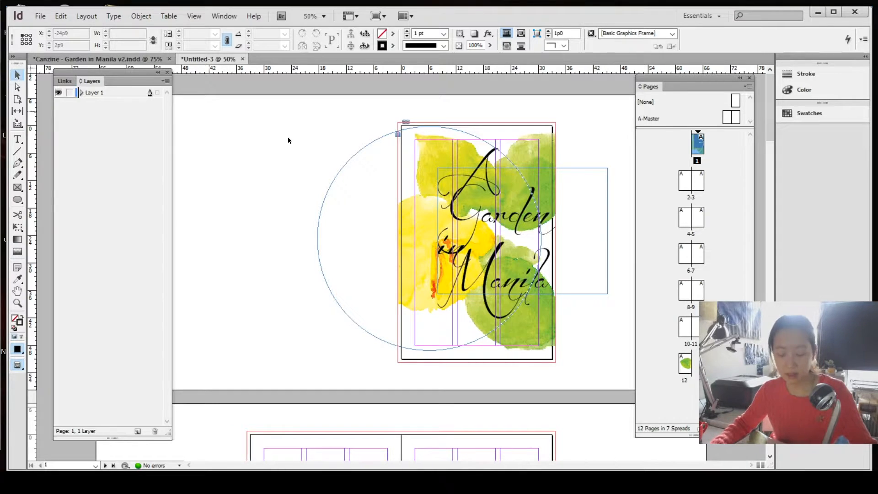
{"action": "key", "text": "w"}
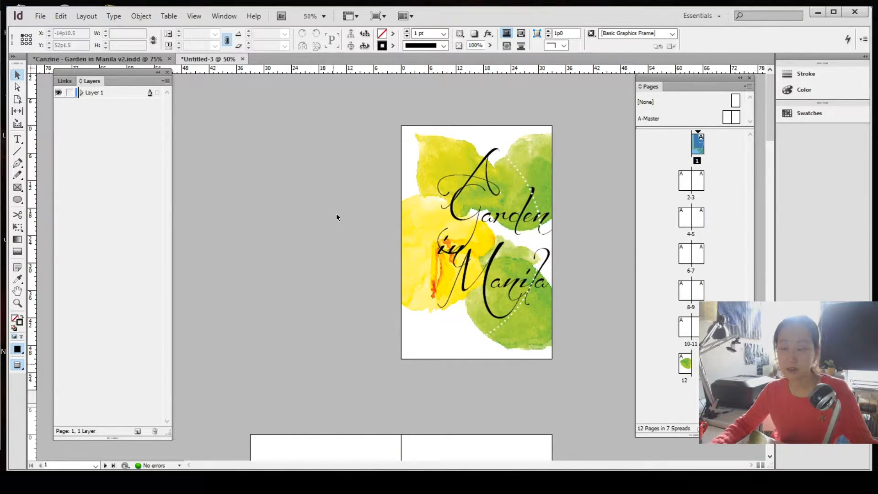
{"action": "key", "text": "w"}
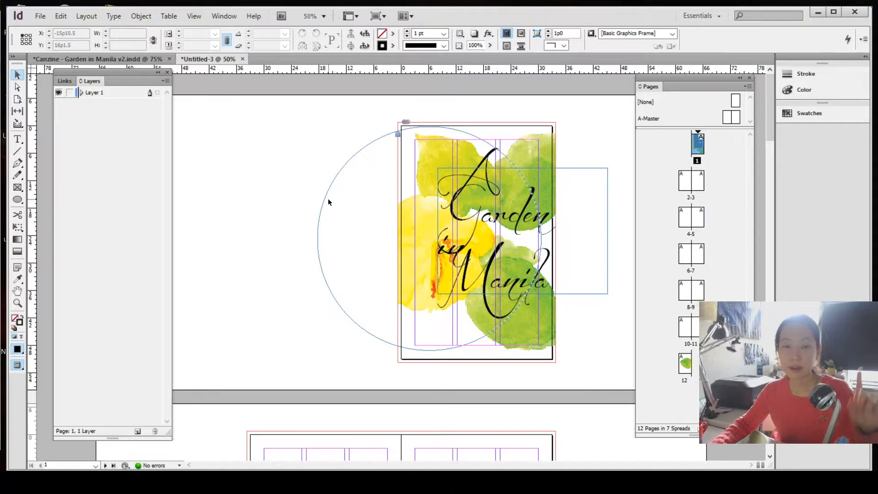
Step: Copy the dotted circle from the front cover and paste it in place on page 12, the back cover
{"action": "left_click", "coordinate": [366, 333]}
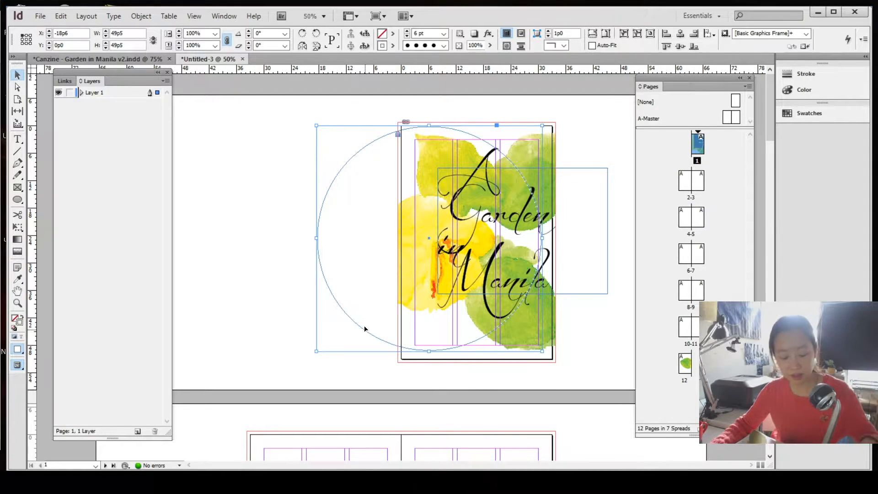
{"action": "left_click", "coordinate": [63, 16]}
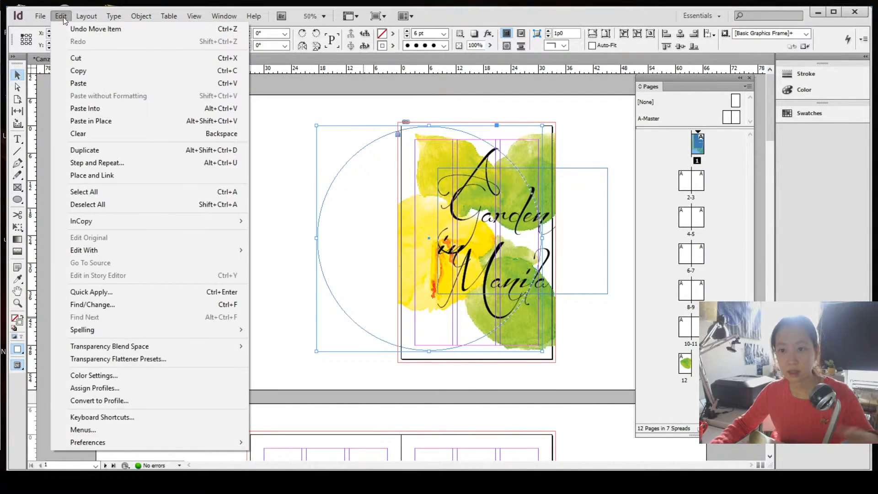
{"action": "left_click", "coordinate": [72, 72]}
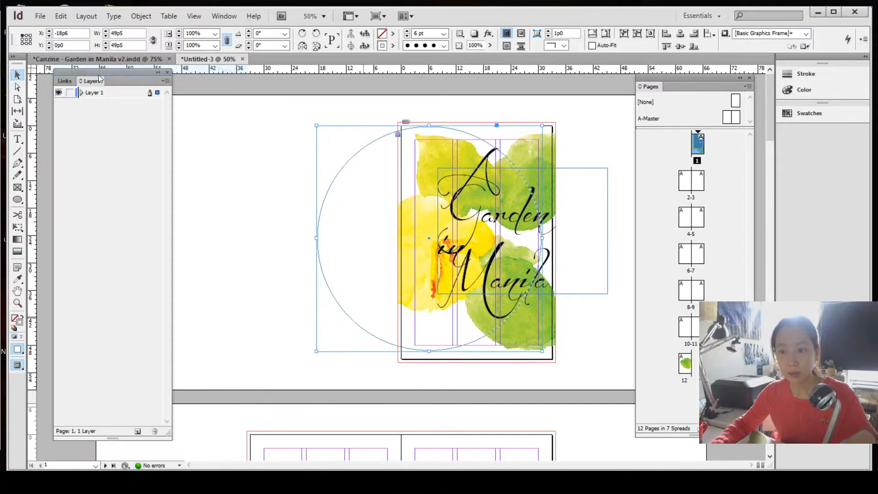
{"action": "scroll", "coordinate": [287, 191], "scroll_direction": "down", "scroll_amount": 2}
{"action": "scroll", "coordinate": [286, 189], "scroll_direction": "down", "scroll_amount": 4}
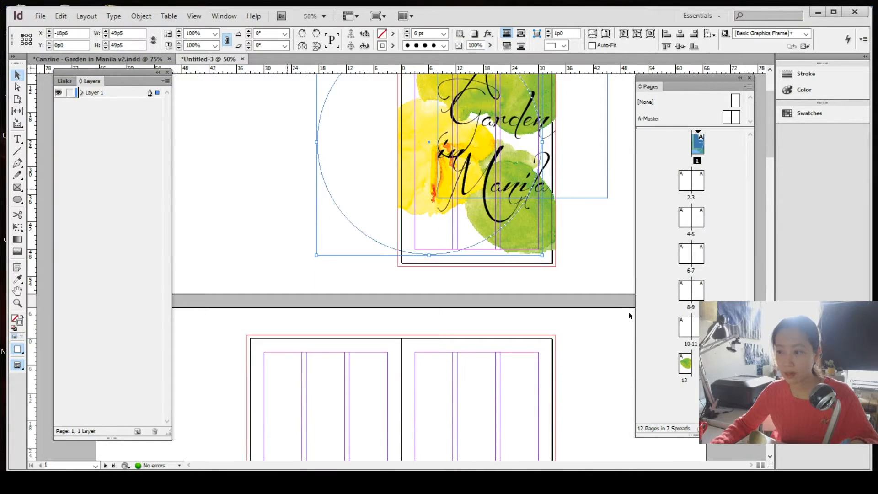
{"action": "double_click", "coordinate": [681, 363]}
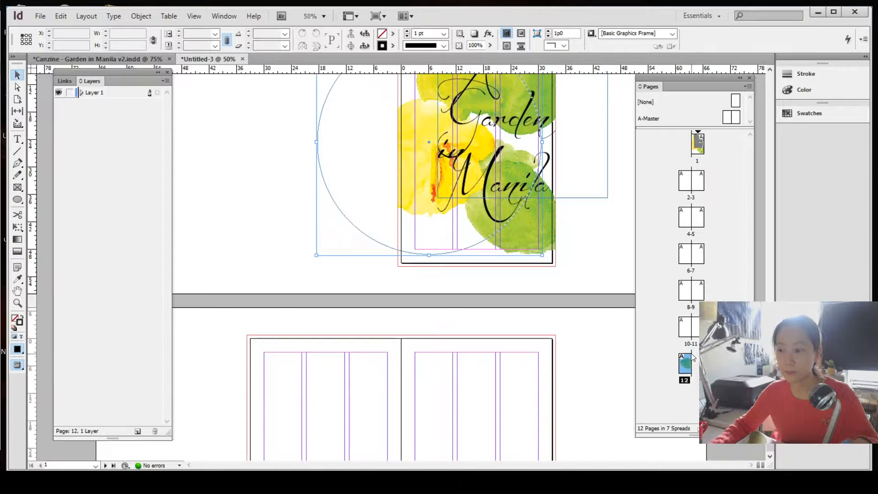
{"action": "left_click", "coordinate": [58, 16]}
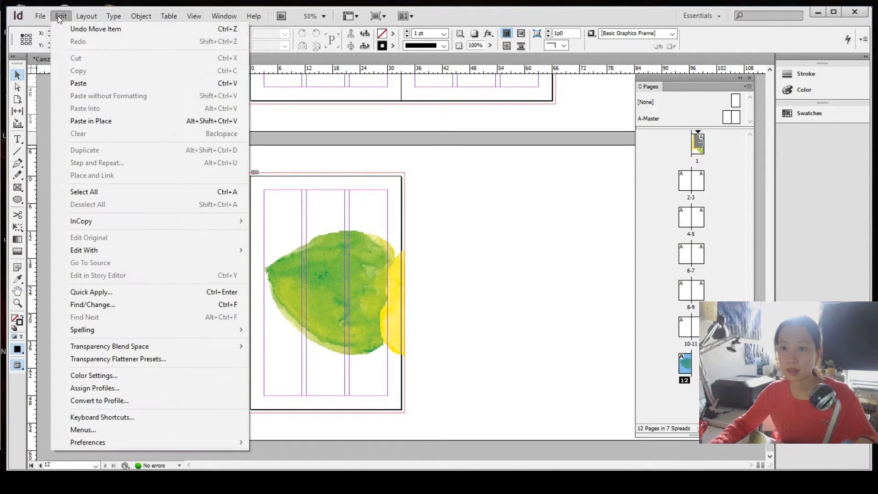
{"action": "left_click", "coordinate": [75, 125]}
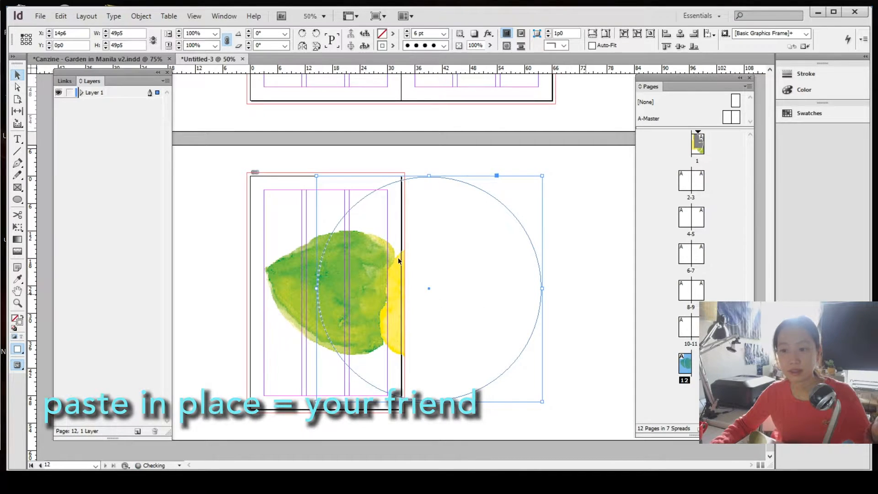
{"action": "left_click", "coordinate": [177, 285]}
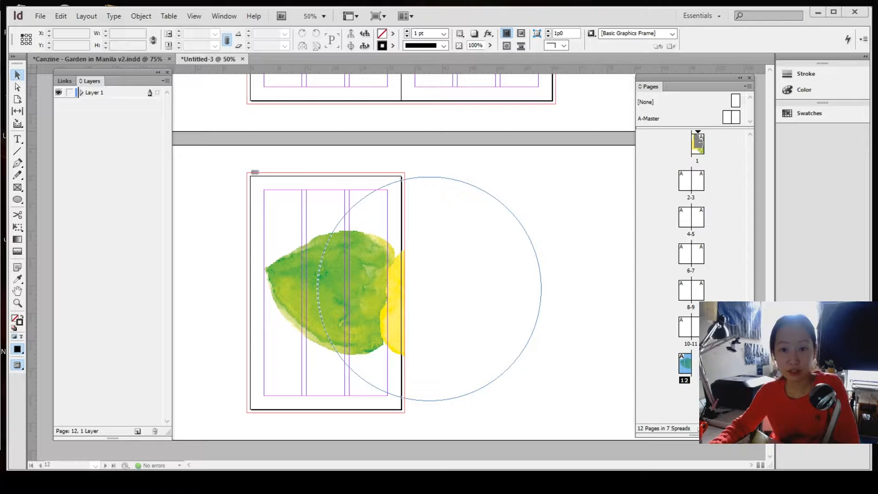
Step: Examine the mango spread on pages 26-27 of Canzine - Garden in Manila v2.indd as a layout reference
{"action": "left_click", "coordinate": [99, 58]}
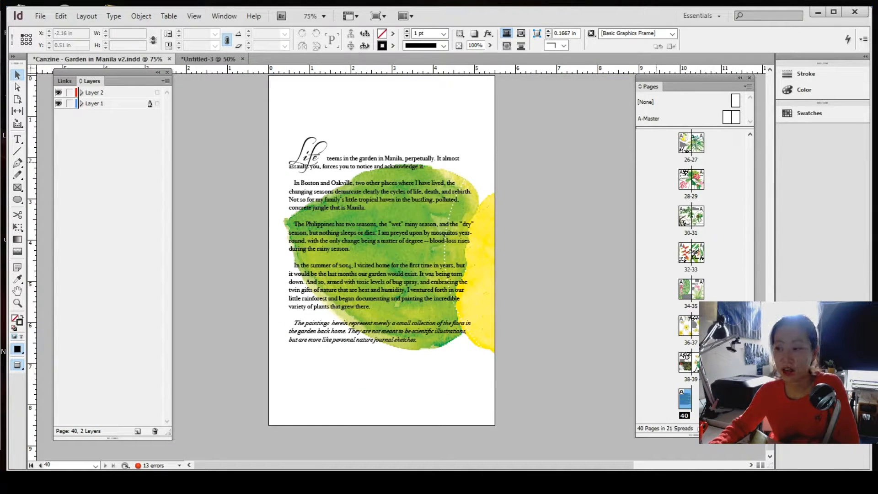
{"action": "scroll", "coordinate": [691, 274], "scroll_direction": "up", "scroll_amount": 10}
{"action": "double_click", "coordinate": [697, 146]}
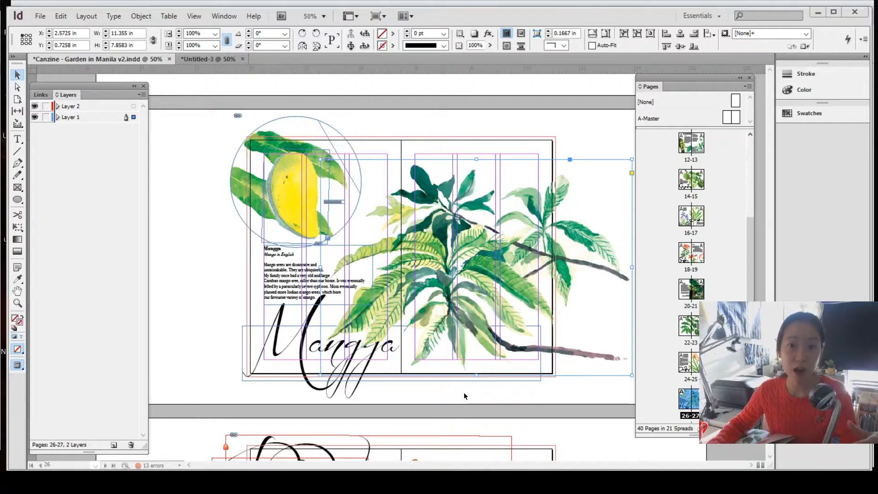
Step: In the Untitled-3 document, place the mango artwork from the Links folder across spread 2-3, about 77p0 by 53p3
{"action": "left_click", "coordinate": [215, 60]}
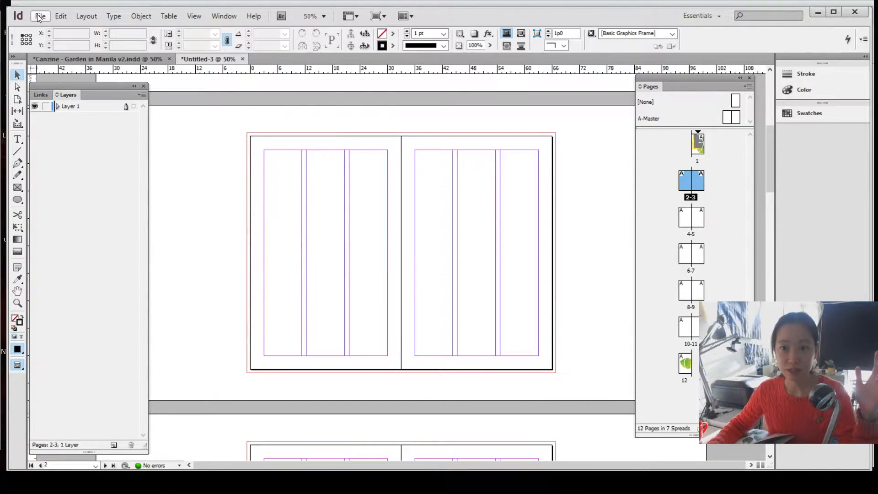
{"action": "left_click", "coordinate": [39, 17]}
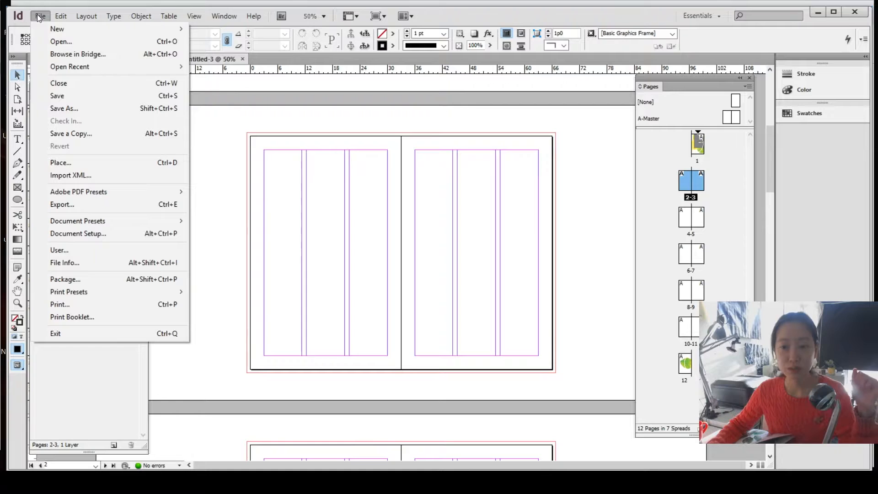
{"action": "left_click", "coordinate": [70, 164]}
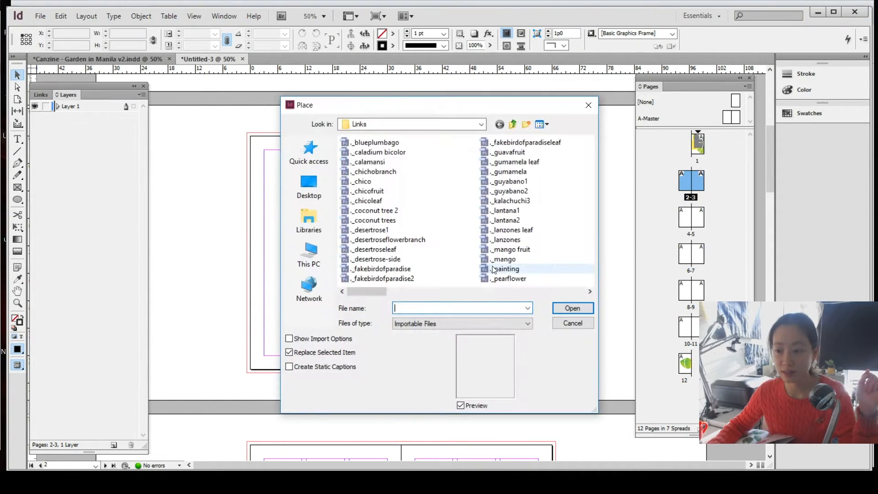
{"action": "left_click_drag", "start_coordinate": [383, 295], "coordinate": [468, 305]}
{"action": "left_click", "coordinate": [500, 239]}
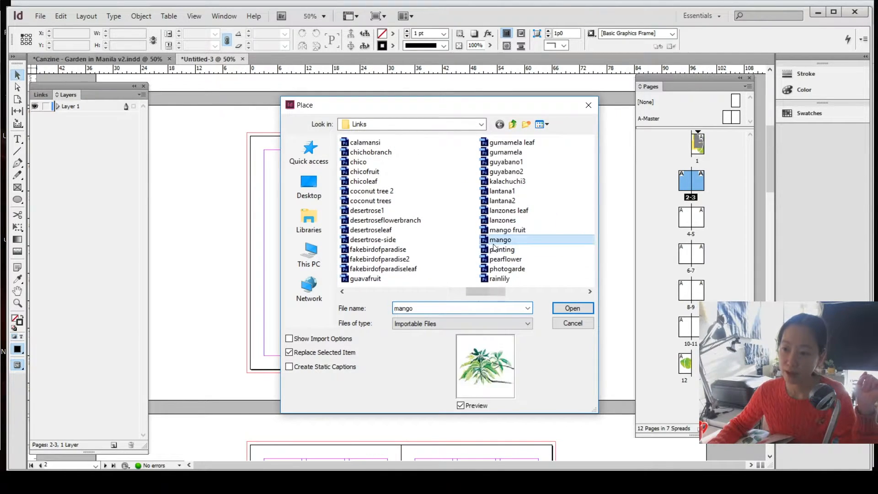
{"action": "left_click", "coordinate": [567, 310]}
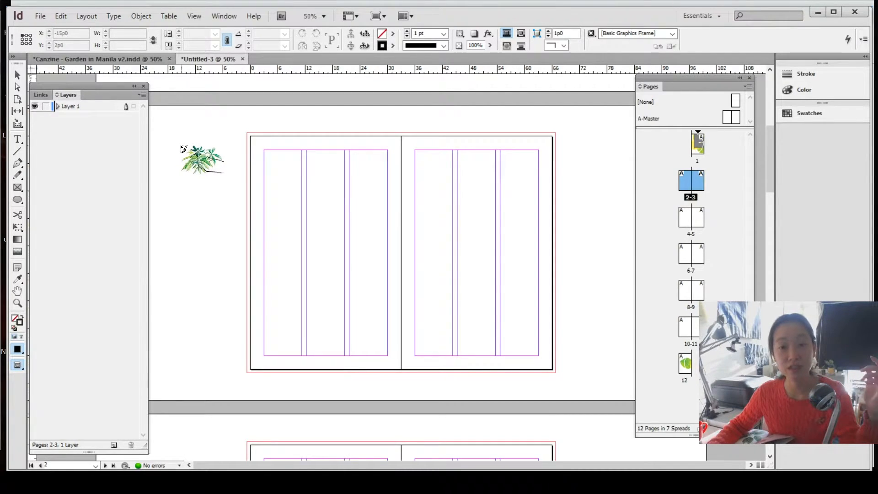
{"action": "left_click_drag", "start_coordinate": [163, 134], "coordinate": [510, 344]}
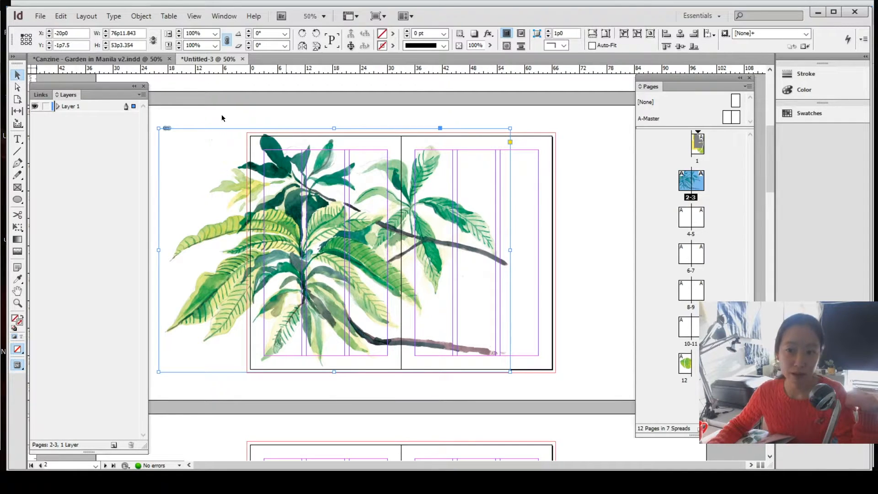
Step: Shift the mango artwork toward page 3 so its branches run past the spread's outer edge
{"action": "double_click", "coordinate": [177, 193]}
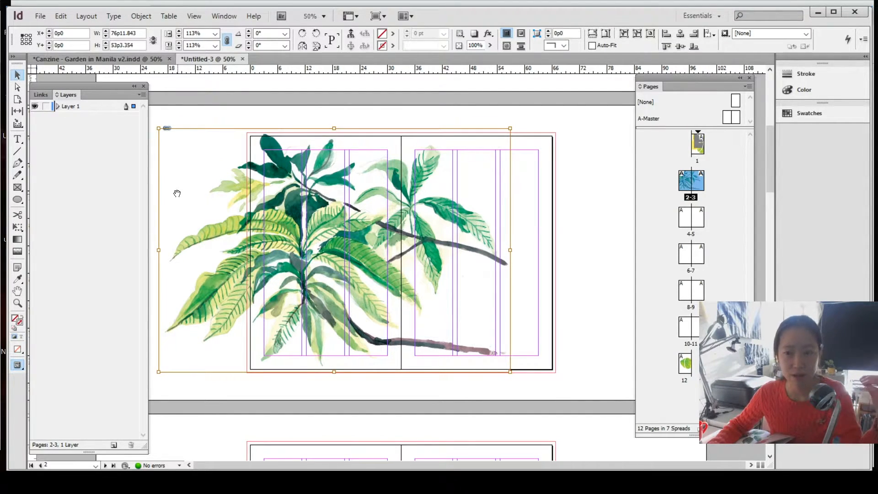
{"action": "left_click", "coordinate": [185, 117]}
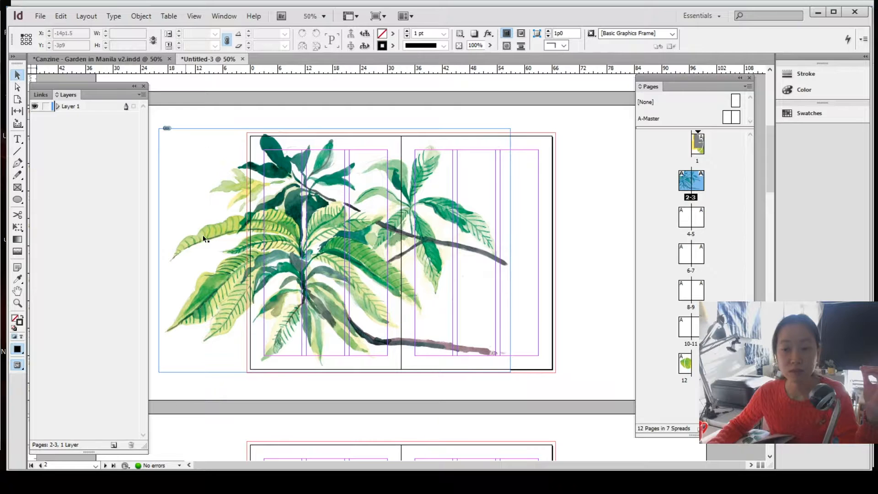
{"action": "left_click_drag", "start_coordinate": [207, 236], "coordinate": [358, 246]}
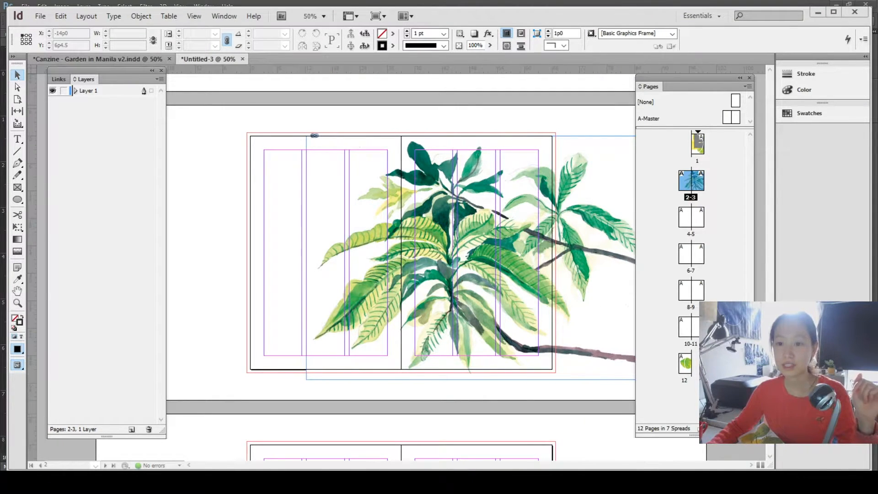
Step: Create a text frame over the upper part of page 2 containing the word Mangga
{"action": "left_click", "coordinate": [18, 139]}
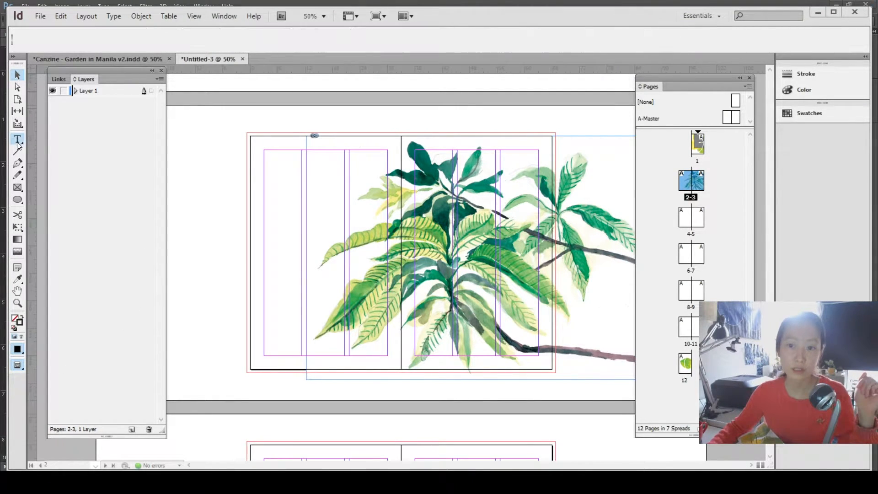
{"action": "left_click_drag", "start_coordinate": [182, 154], "coordinate": [355, 233]}
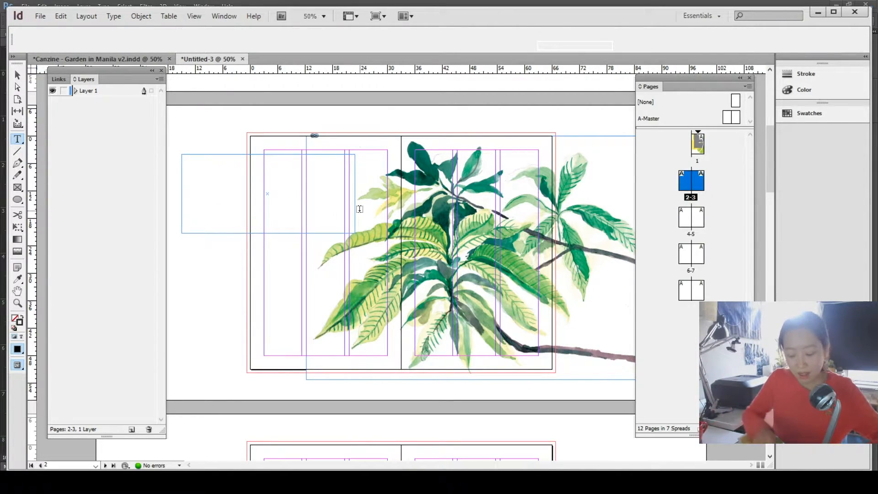
{"action": "type", "text": "Mangga"}
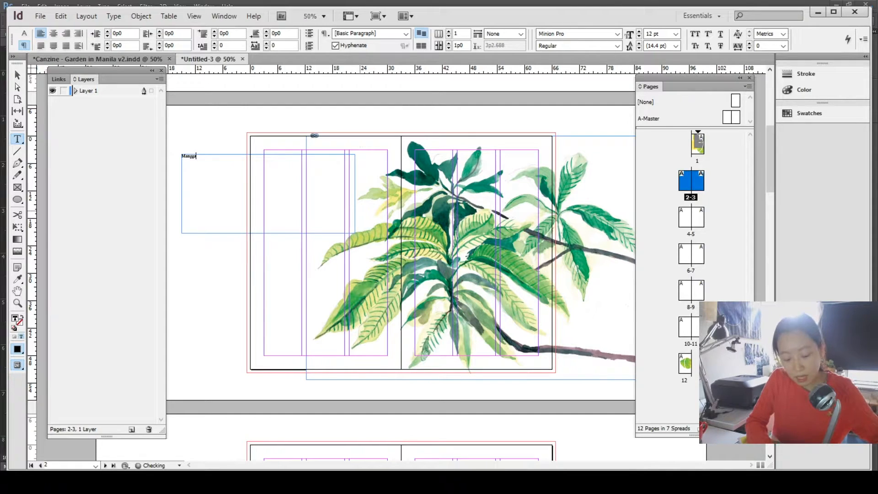
Step: Format the Mangga text at 100 pt in the Before the Rain font
{"action": "key", "text": "ctrl+a"}
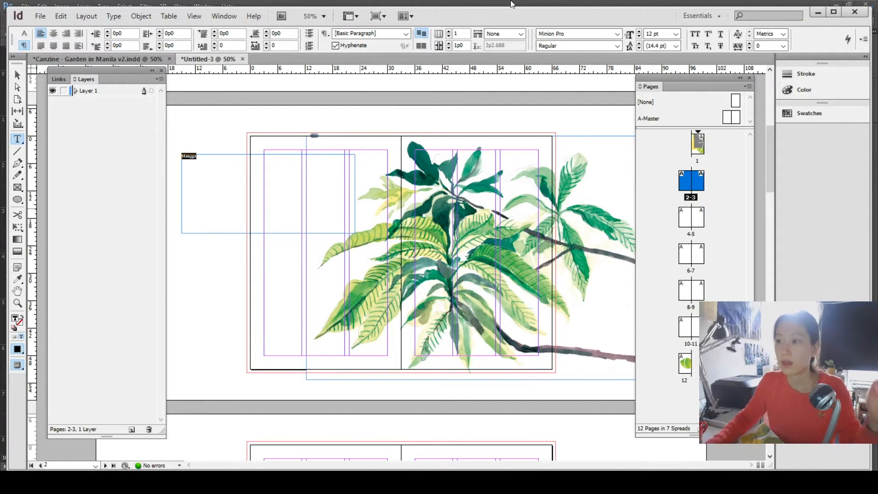
{"action": "triple_click", "coordinate": [654, 33]}
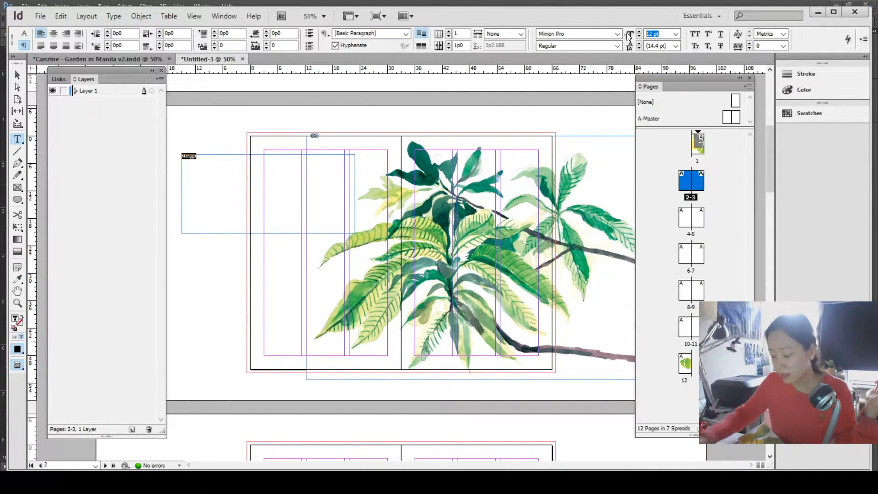
{"action": "type", "text": "100"}
{"action": "key", "text": "Return"}
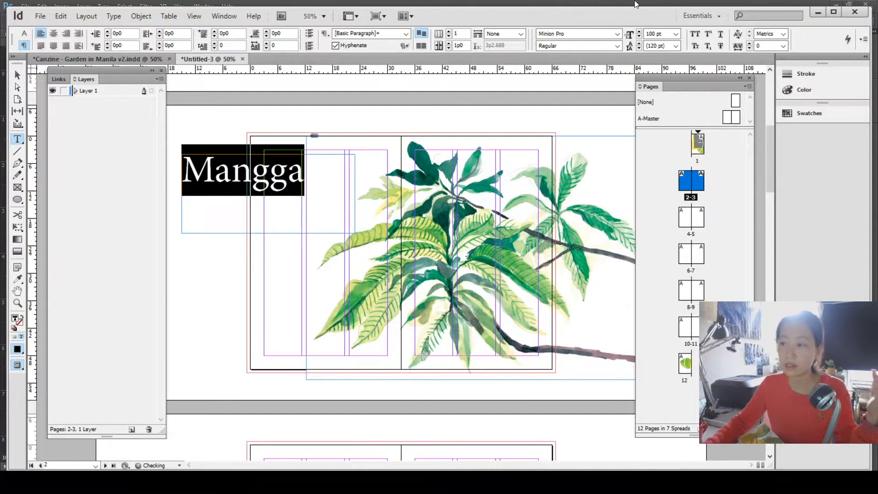
{"action": "left_click", "coordinate": [619, 35]}
{"action": "left_click_drag", "start_coordinate": [729, 232], "coordinate": [712, 42]}
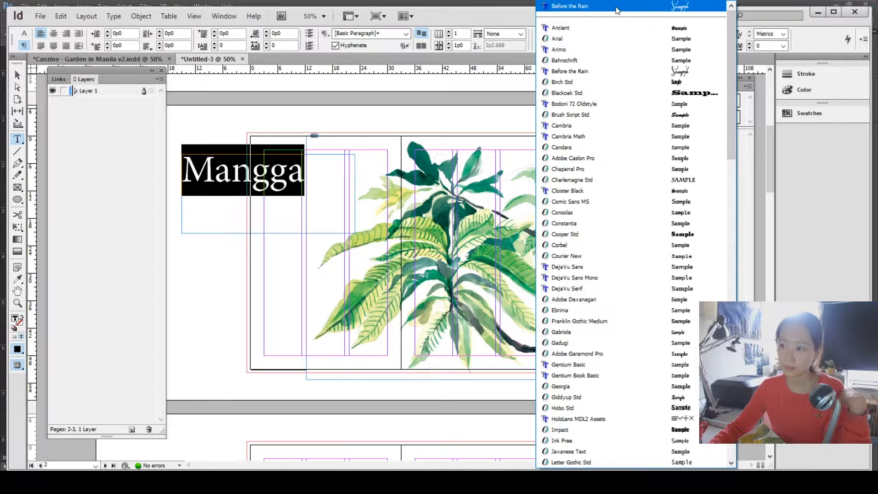
{"action": "left_click", "coordinate": [567, 6]}
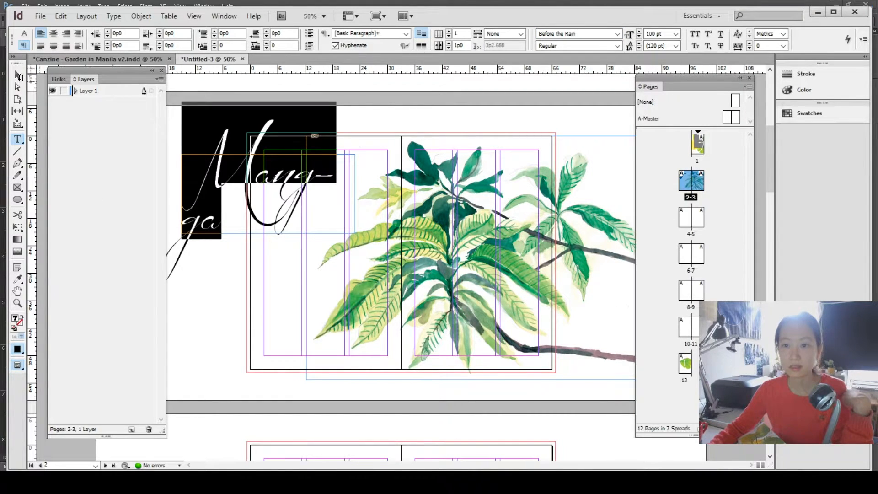
Step: Enlarge the Mangga frame to about 52p9 by 21p6, move it to about X -1p11, Y 39p1, and preview the spread without guides
{"action": "left_click", "coordinate": [17, 74]}
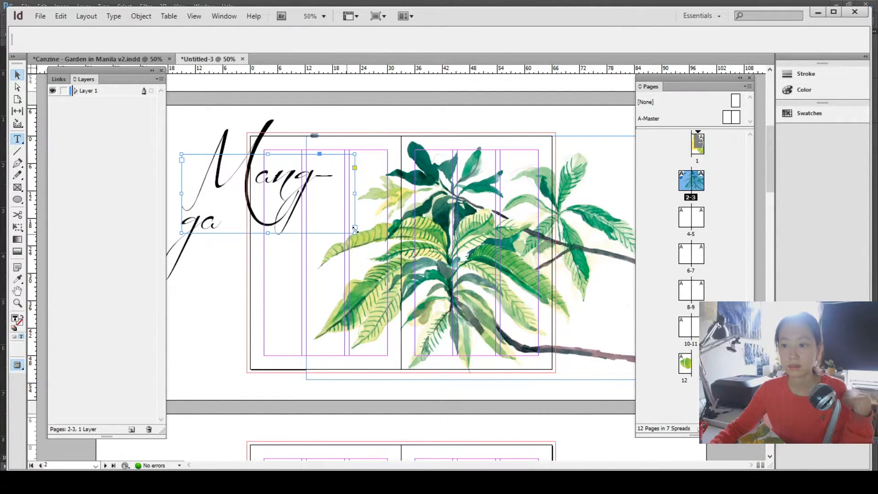
{"action": "left_click", "coordinate": [356, 234]}
{"action": "left_click_drag", "start_coordinate": [356, 234], "coordinate": [421, 248]}
{"action": "left_click_drag", "start_coordinate": [276, 181], "coordinate": [306, 350]}
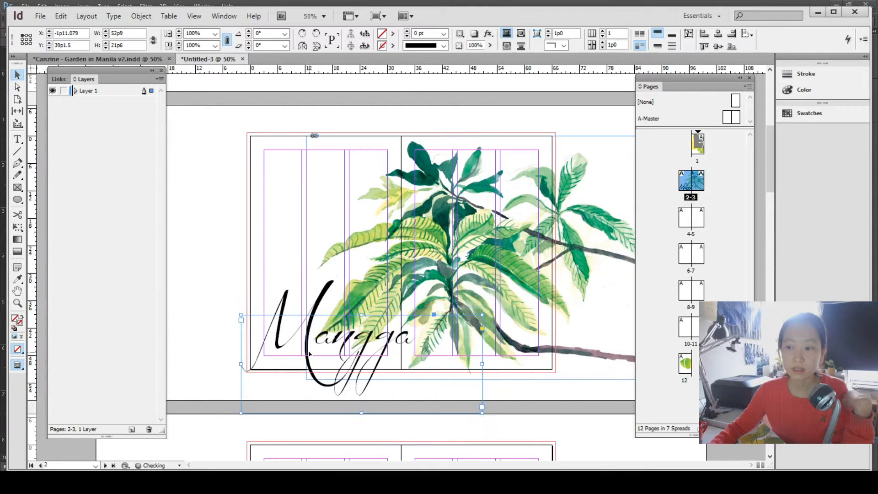
{"action": "left_click", "coordinate": [210, 313]}
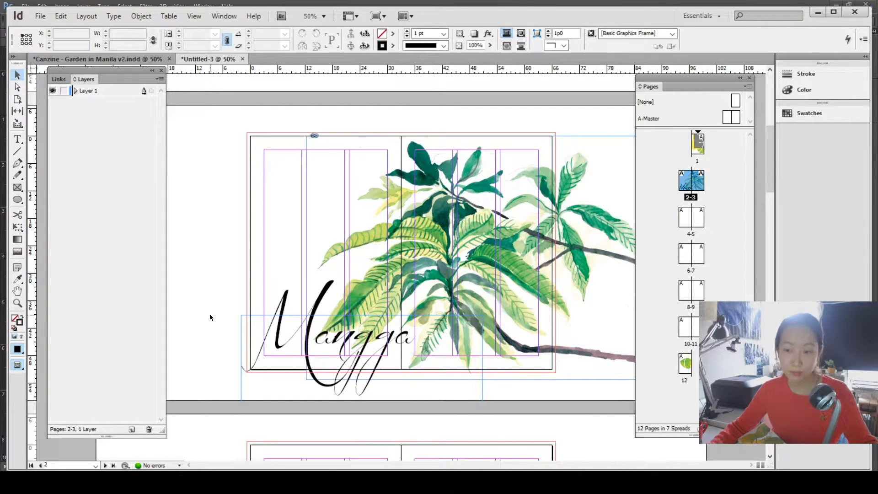
{"action": "key", "text": "w"}
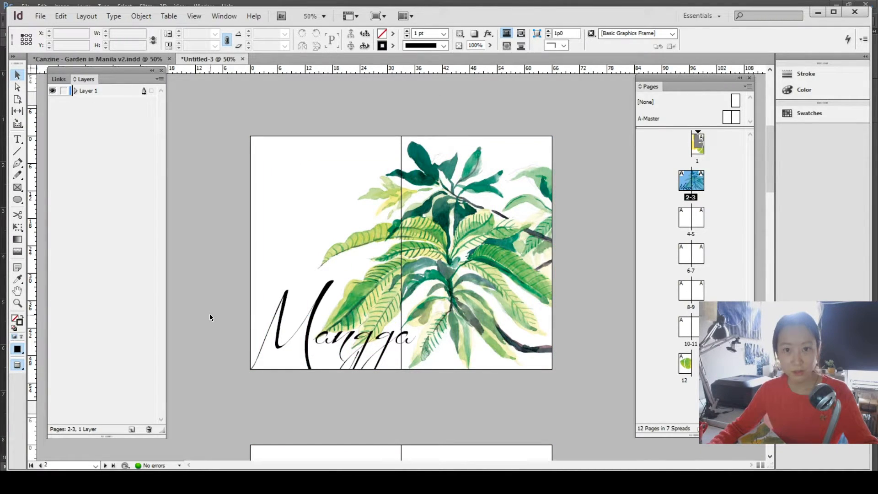
{"action": "key", "text": "w"}
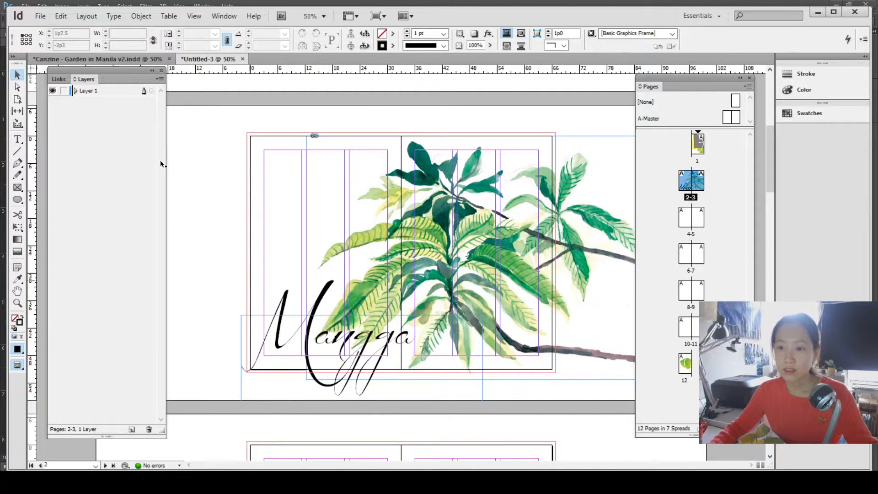
Step: Compare the title with the mango spread in Canzine - Garden in Manila v2.indd, and expand Layer 1 in Untitled-3
{"action": "left_click", "coordinate": [100, 63]}
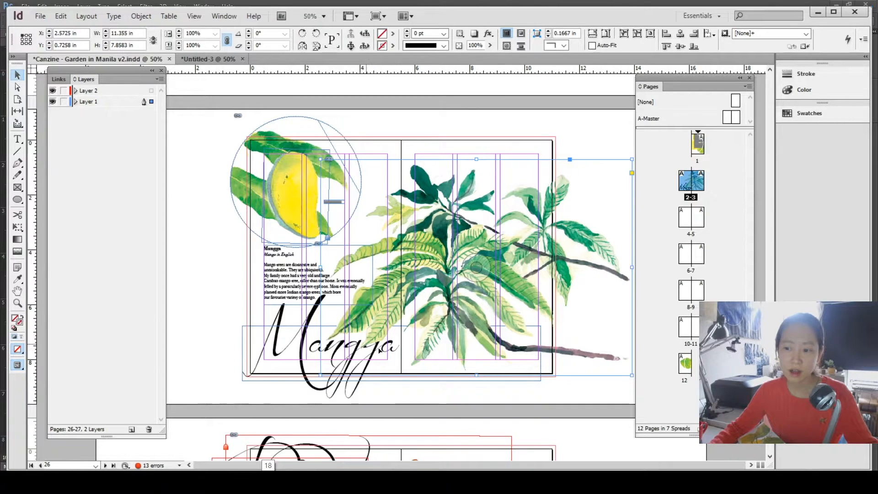
{"action": "left_click", "coordinate": [191, 59]}
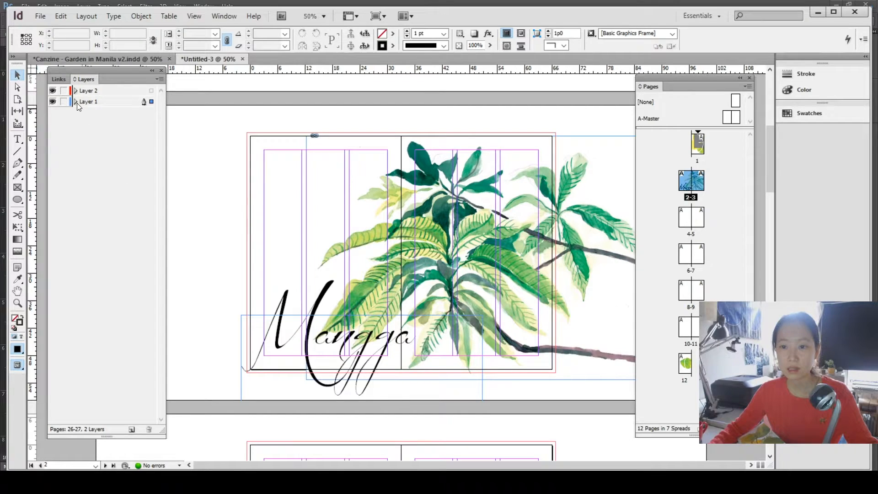
{"action": "left_click", "coordinate": [75, 91]}
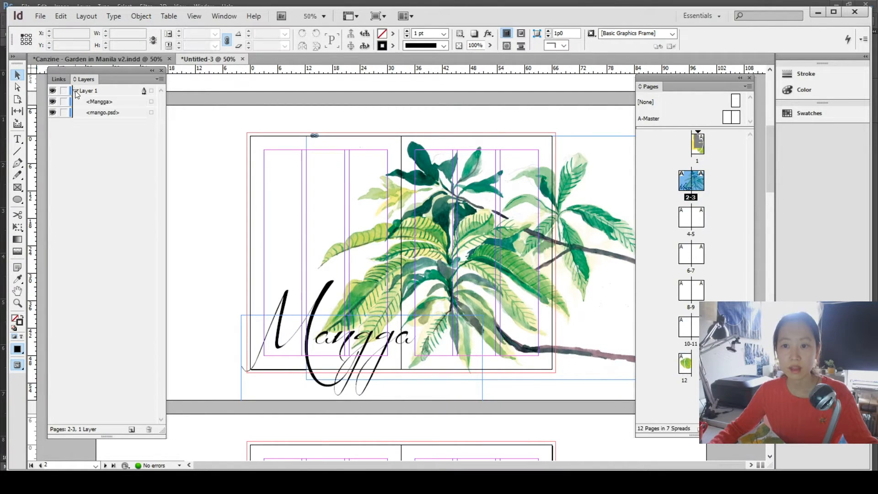
Step: Move the Mangga text below mango.psd in the layer order and check the mango.psd artwork in Photoshop
{"action": "left_click", "coordinate": [101, 102]}
{"action": "left_click_drag", "start_coordinate": [100, 111], "coordinate": [98, 115]}
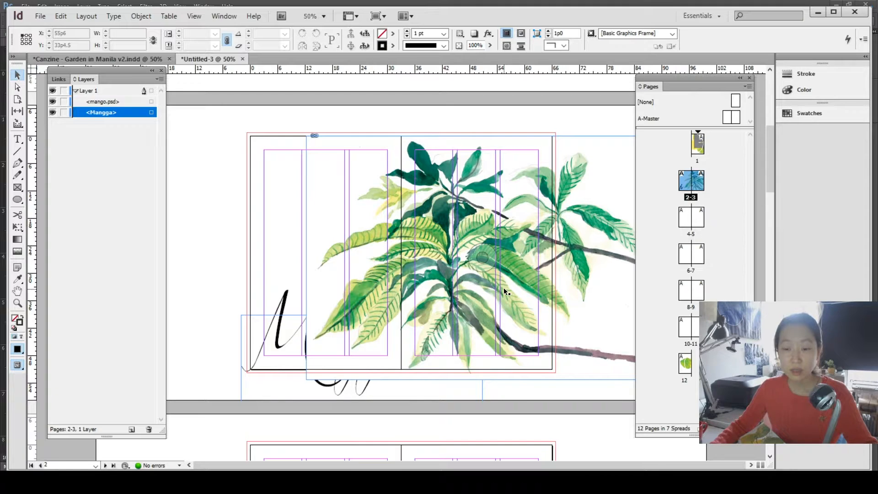
{"action": "key", "text": "alt+Tab"}
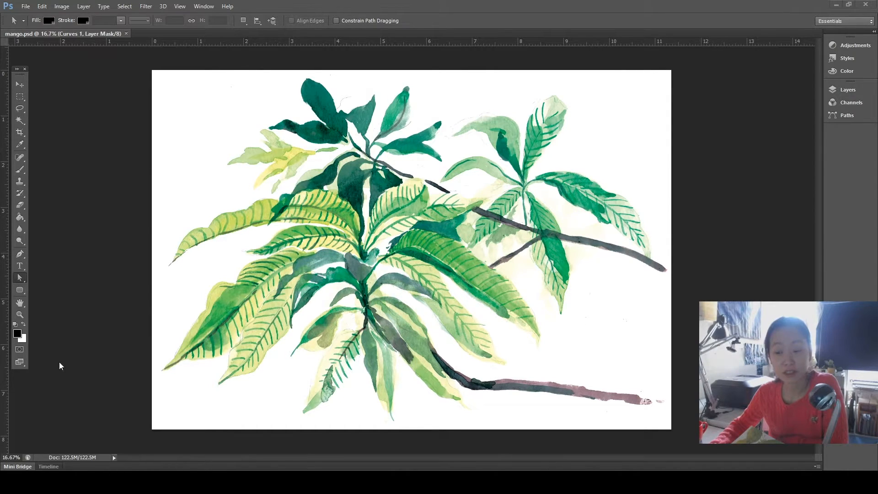
{"action": "key", "text": "alt+Tab"}
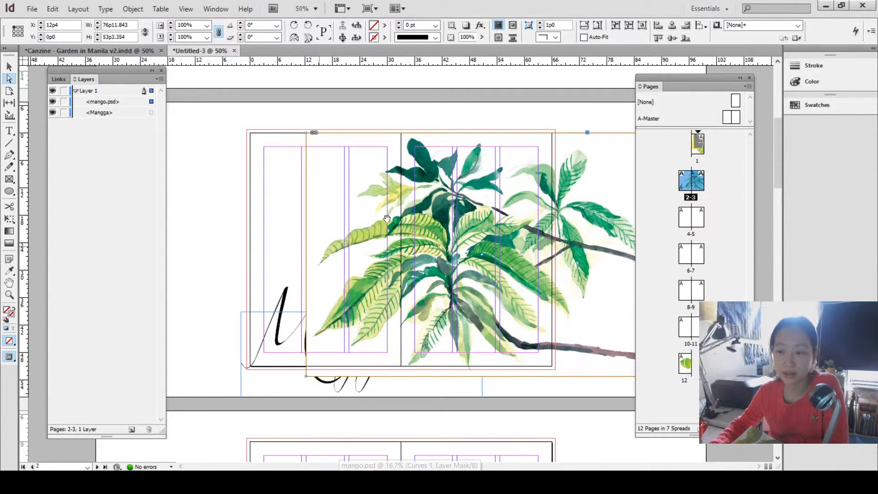
Step: Apply a Detect Edges clipping path to the mango.psd image with threshold 25 and tolerance 2, comparing with the preview
{"action": "left_click", "coordinate": [9, 67]}
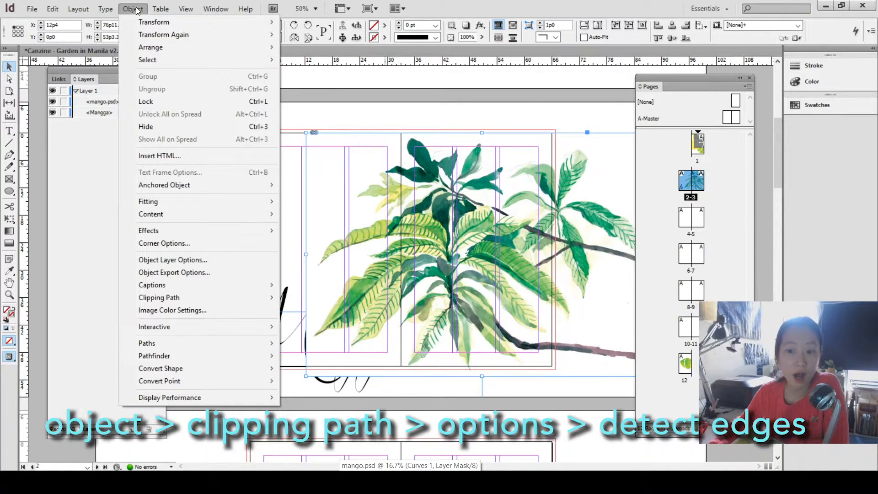
{"action": "mouse_move", "coordinate": [193, 297]}
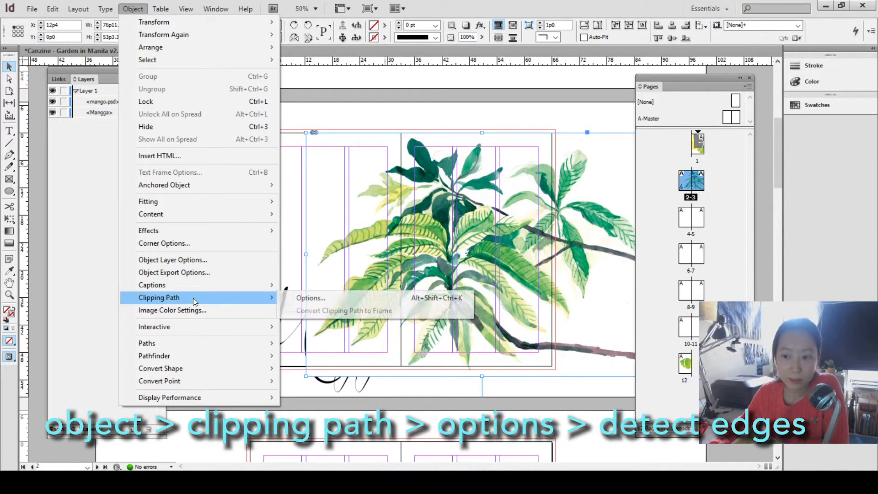
{"action": "left_click", "coordinate": [310, 299]}
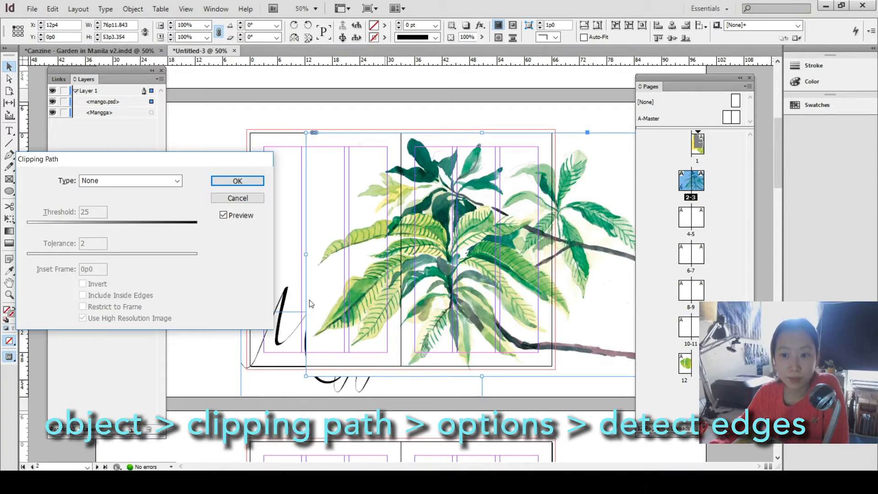
{"action": "left_click", "coordinate": [149, 185]}
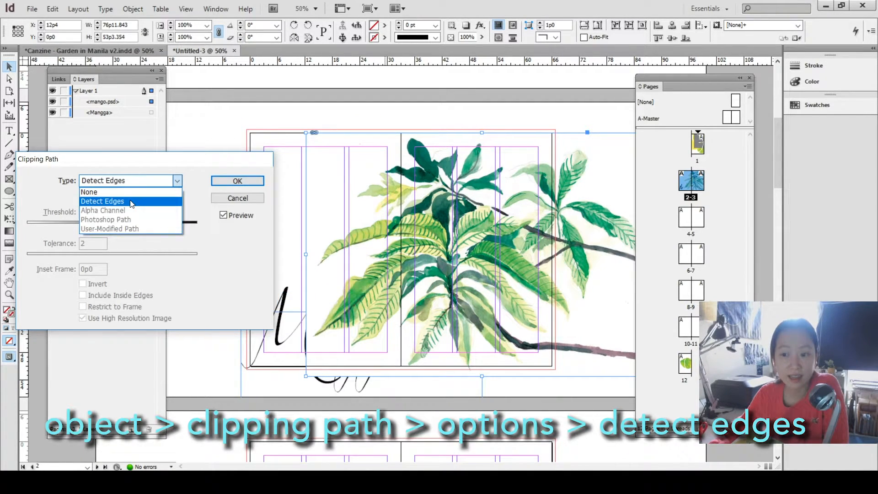
{"action": "left_click", "coordinate": [131, 203]}
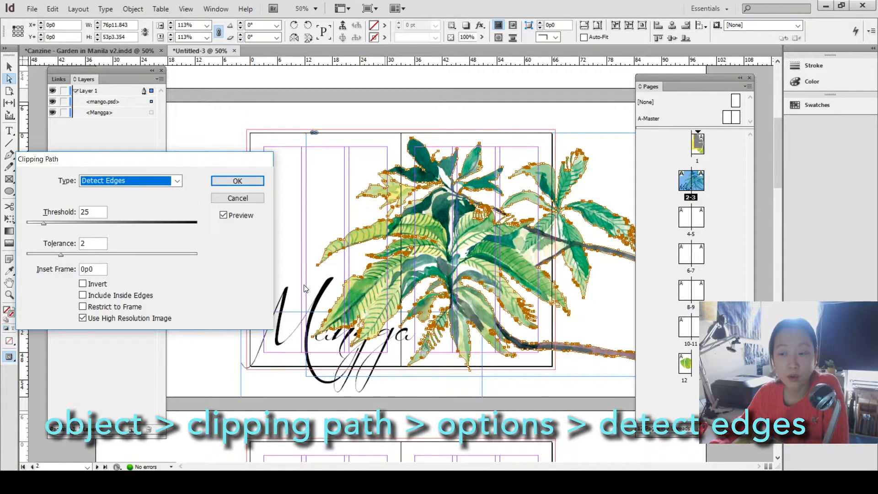
{"action": "left_click", "coordinate": [224, 215]}
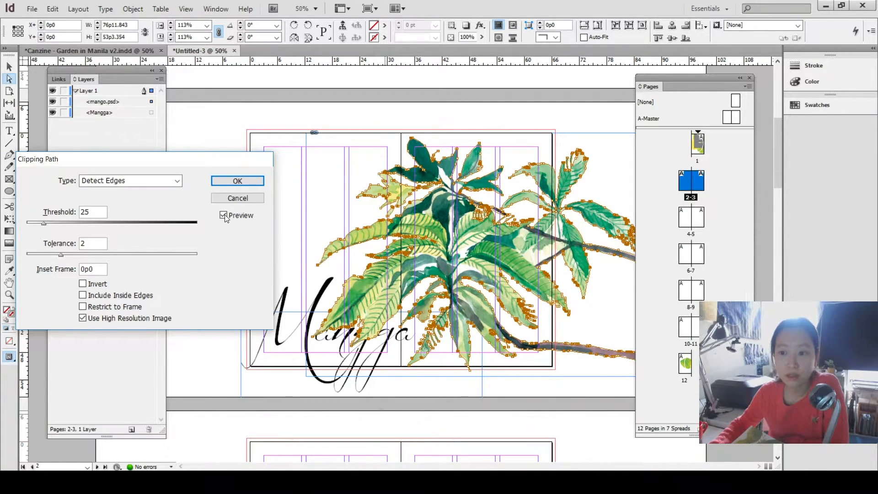
{"action": "left_click", "coordinate": [224, 215]}
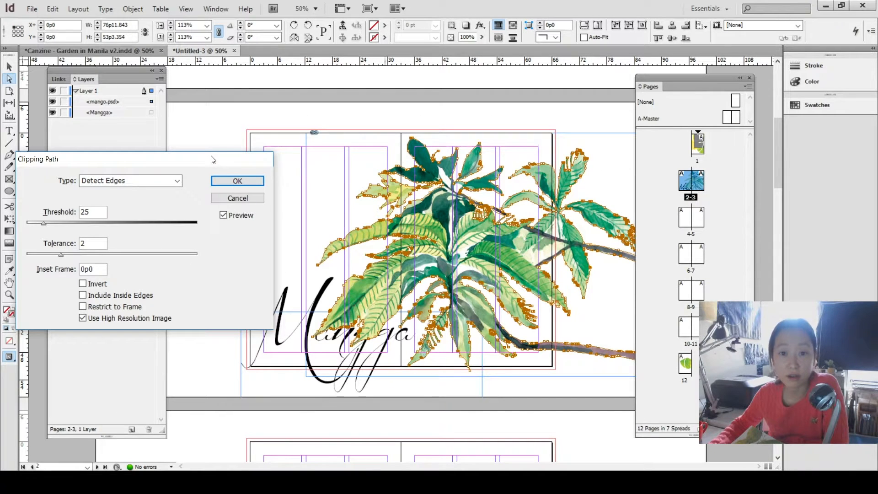
{"action": "left_click", "coordinate": [223, 182]}
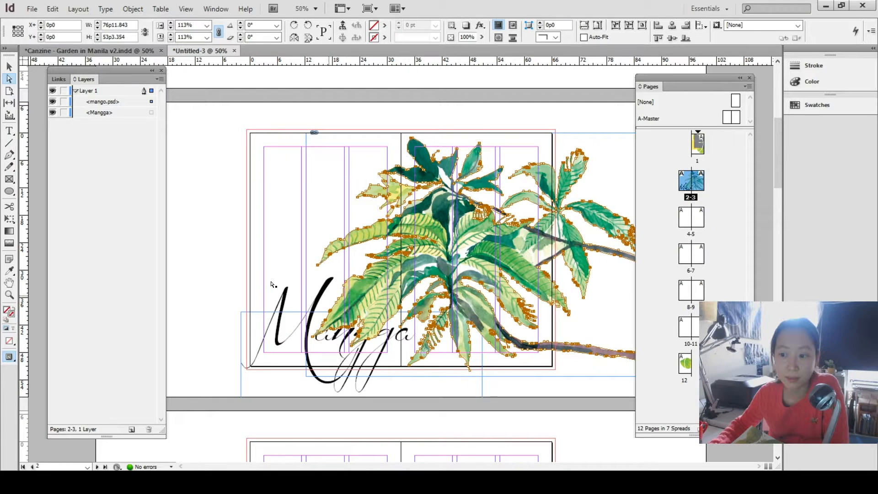
Step: Move the Mangga title slightly down and outward to about X -3p3, Y 40p3
{"action": "left_click", "coordinate": [8, 67]}
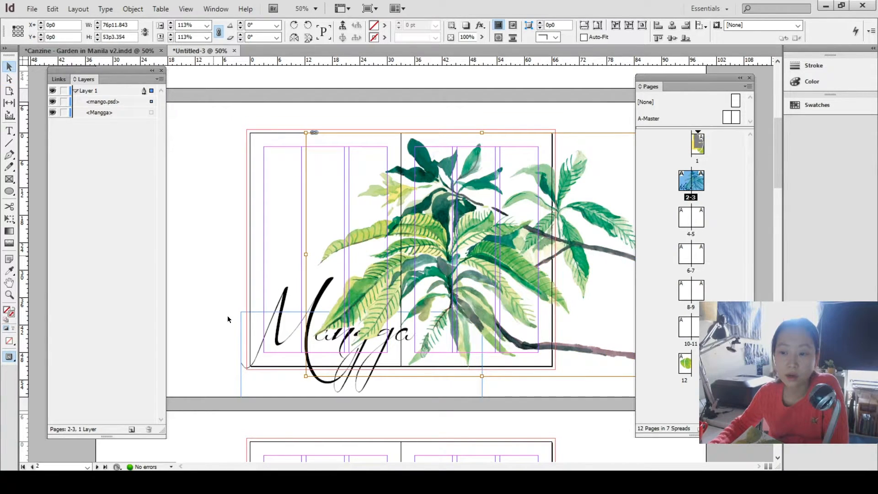
{"action": "left_click_drag", "start_coordinate": [276, 341], "coordinate": [273, 347]}
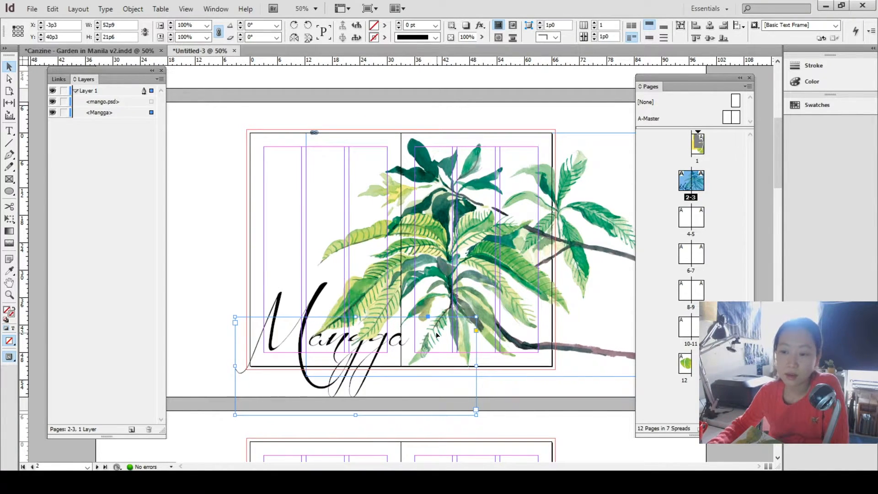
{"action": "left_click", "coordinate": [459, 242]}
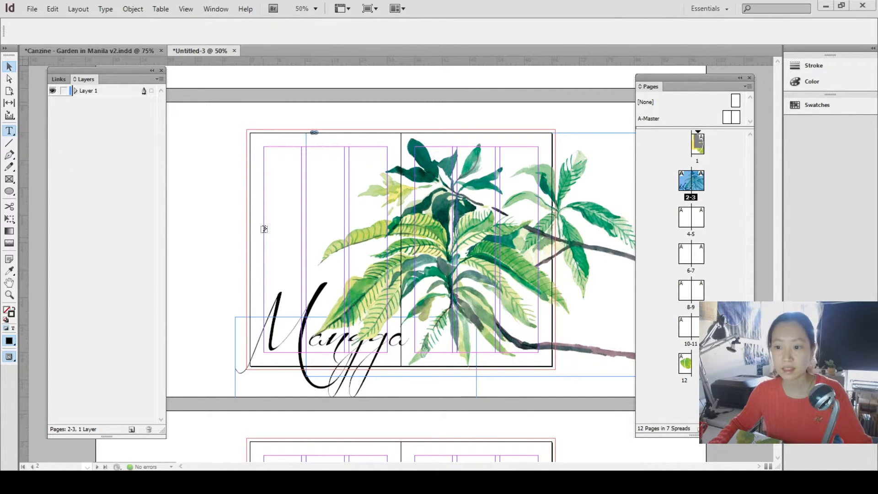
Step: Paste the copied mango description into a new text frame above the title on page 2 and resize it to about 24p9 by 12p6
{"action": "key", "text": "t"}
{"action": "left_click_drag", "start_coordinate": [264, 228], "coordinate": [343, 289]}
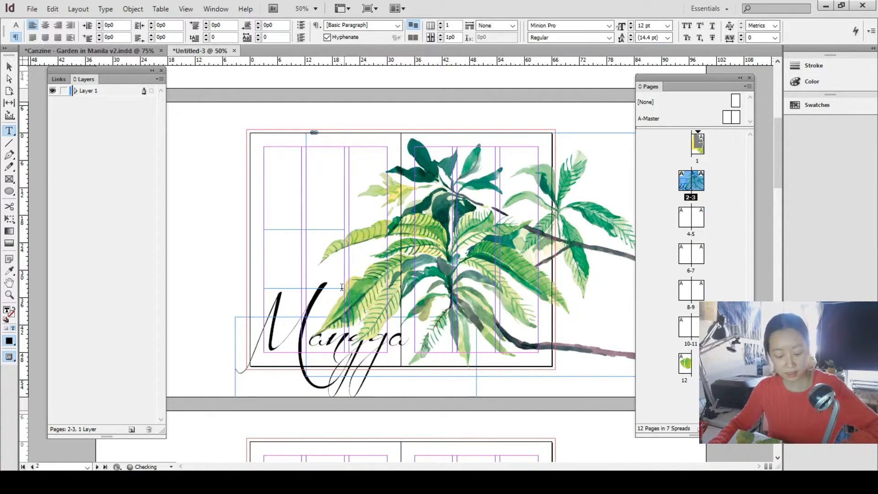
{"action": "key", "text": "ctrl+v"}
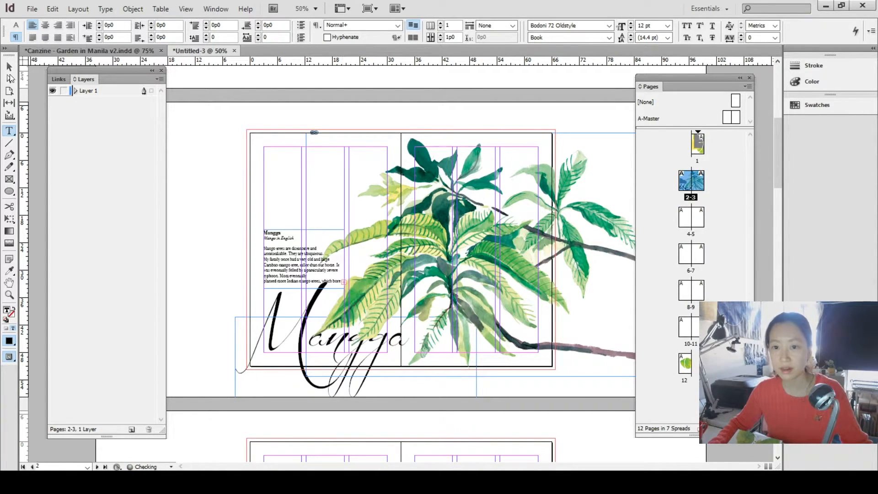
{"action": "key", "text": "Escape"}
{"action": "left_click", "coordinate": [343, 289]}
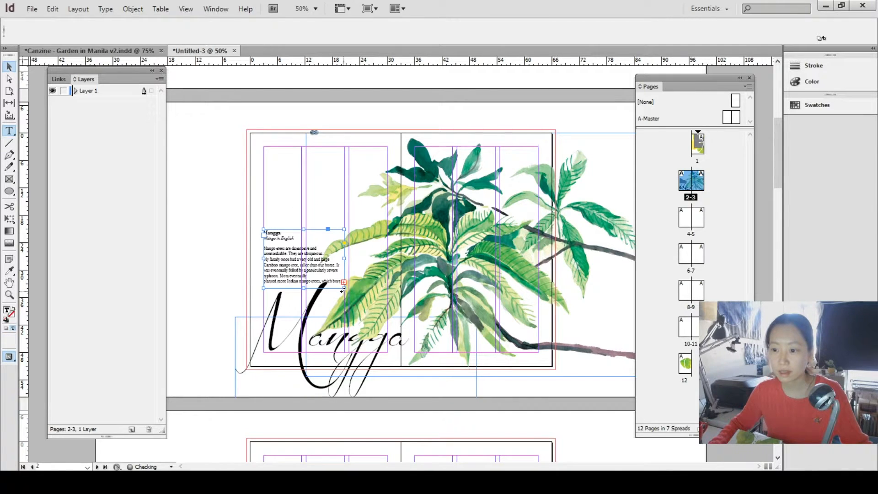
{"action": "left_click_drag", "start_coordinate": [345, 289], "coordinate": [376, 288]}
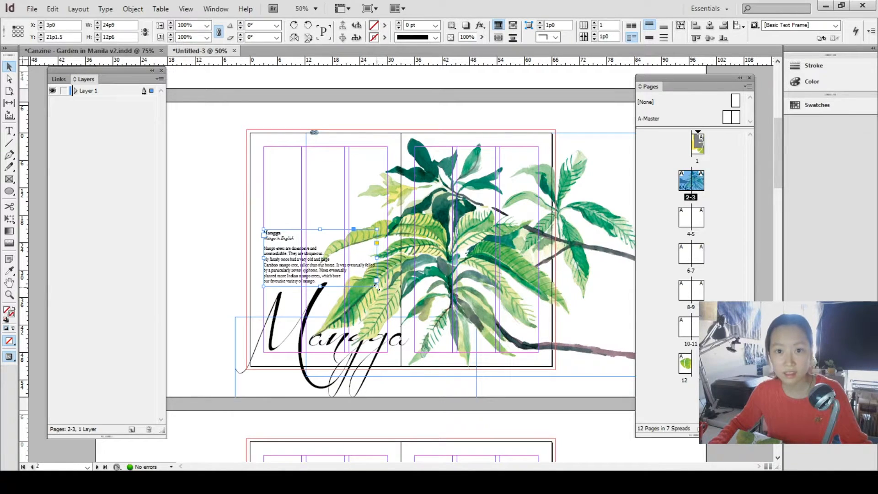
Step: Examine the finished mango spread in Canzine - Garden in Manila v2.indd without guides, and return to Untitled-3
{"action": "left_click", "coordinate": [53, 49]}
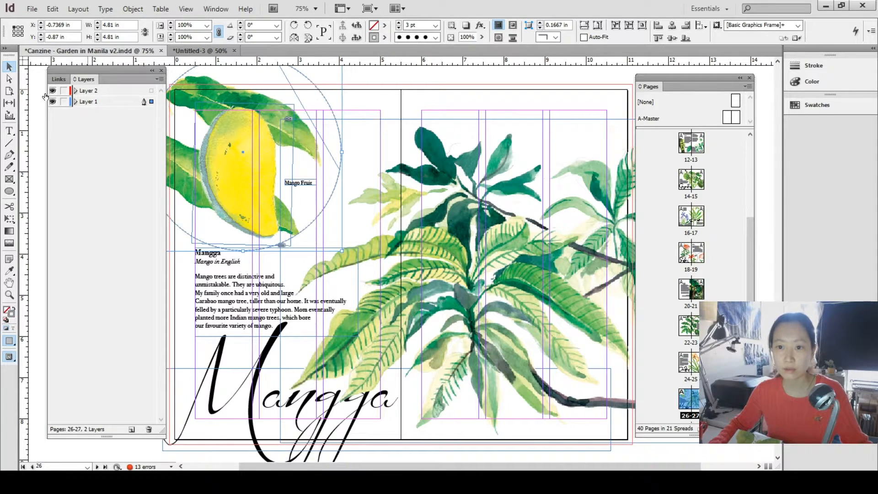
{"action": "left_click", "coordinate": [372, 78]}
{"action": "key", "text": "w"}
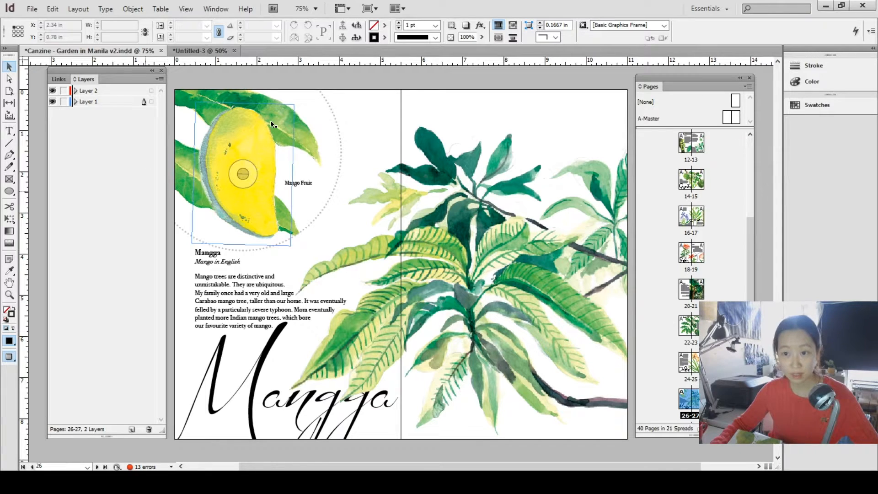
{"action": "left_click", "coordinate": [202, 51]}
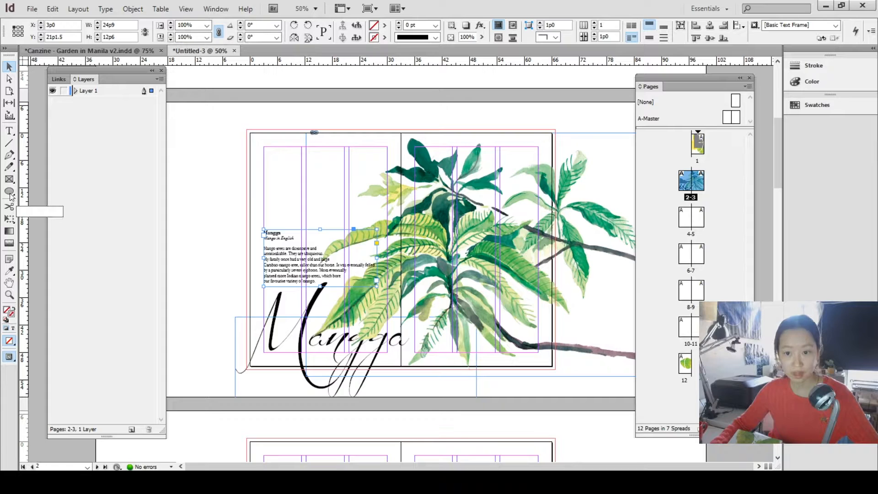
Step: Draw a circle about 26p7.5 in diameter over the outer upper corner of page 2 and move it to about X -8p1.5, Y -8p3
{"action": "left_click", "coordinate": [10, 194]}
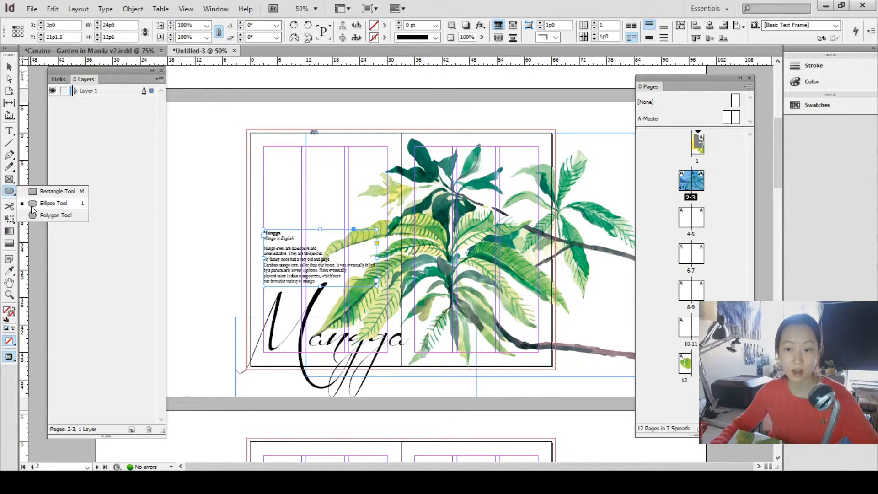
{"action": "left_click", "coordinate": [32, 205]}
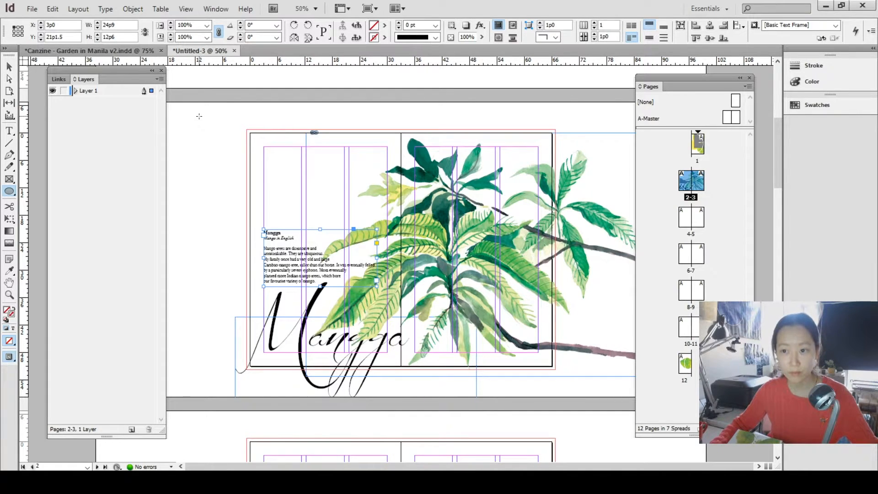
{"action": "left_click_drag", "start_coordinate": [199, 116], "coordinate": [339, 238]}
{"action": "key", "text": "v"}
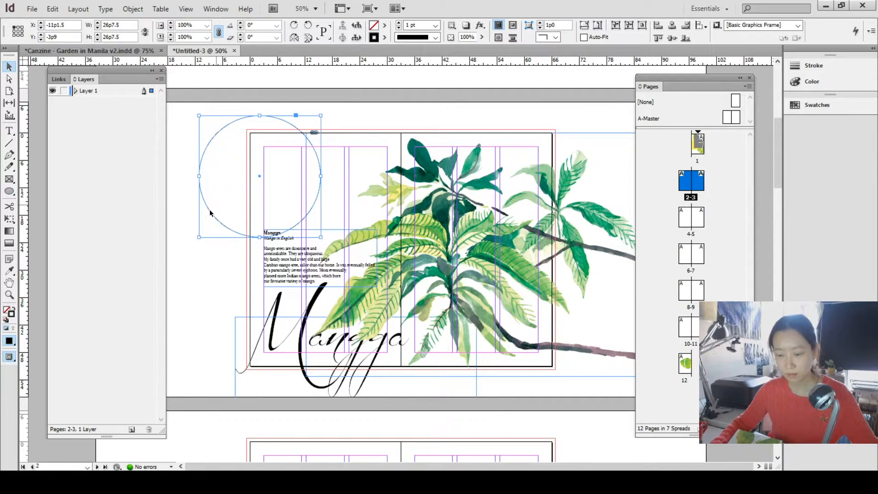
{"action": "left_click_drag", "start_coordinate": [216, 211], "coordinate": [225, 193]}
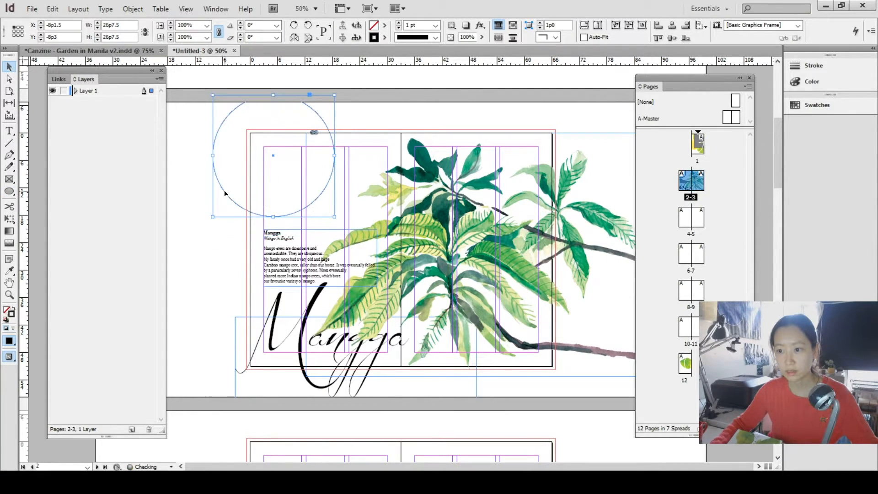
Step: Give the circle a 3 pt Japanese Dots stroke in a 59% black tint
{"action": "left_click", "coordinate": [434, 39]}
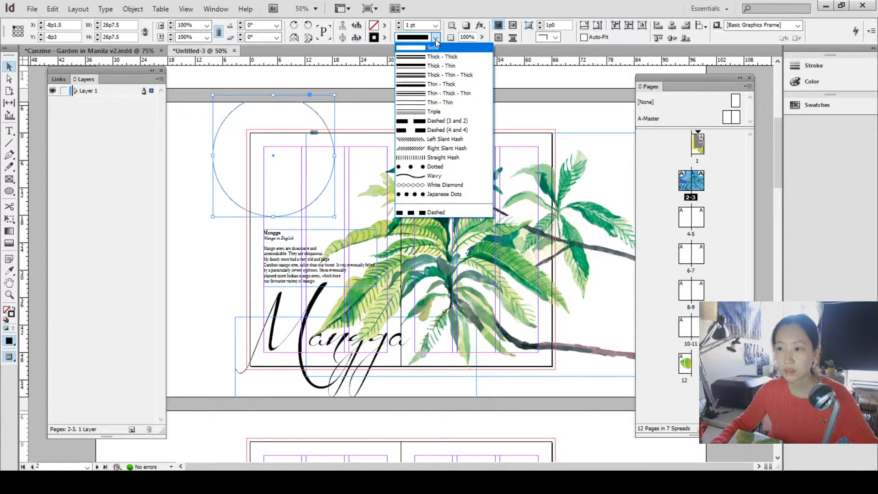
{"action": "left_click", "coordinate": [423, 194]}
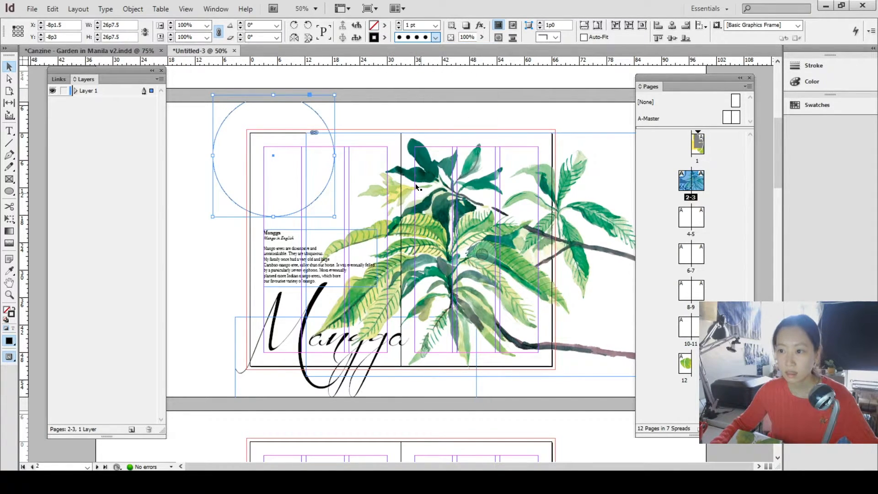
{"action": "left_click", "coordinate": [436, 27]}
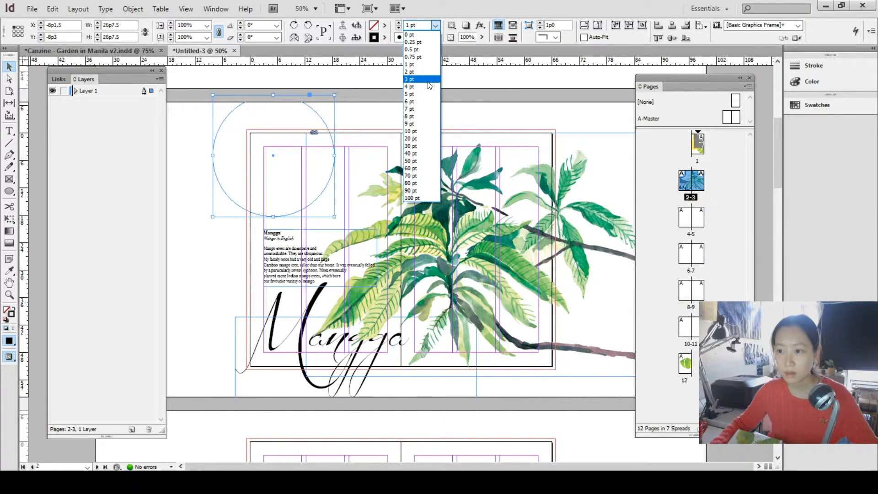
{"action": "left_click", "coordinate": [424, 80]}
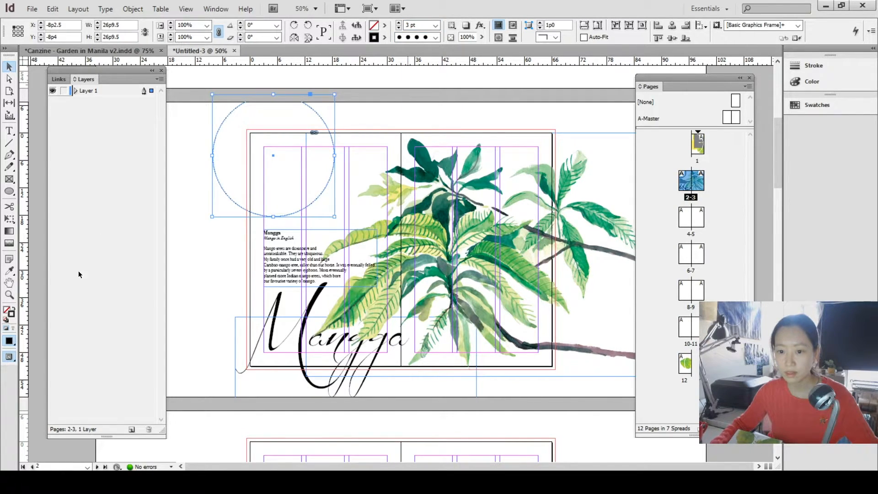
{"action": "left_click", "coordinate": [9, 342]}
{"action": "left_click_drag", "start_coordinate": [745, 76], "coordinate": [729, 80]}
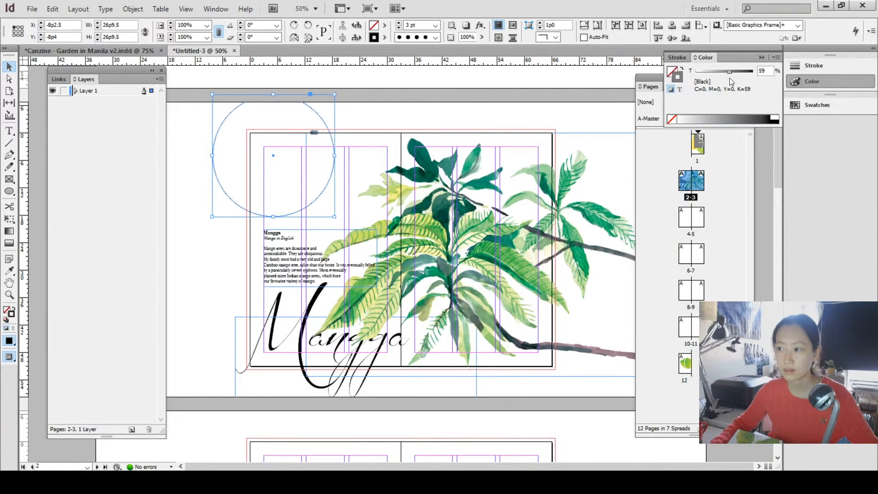
Step: Examine the circle's dotted stroke up close at 125% with nothing selected
{"action": "left_click", "coordinate": [197, 149]}
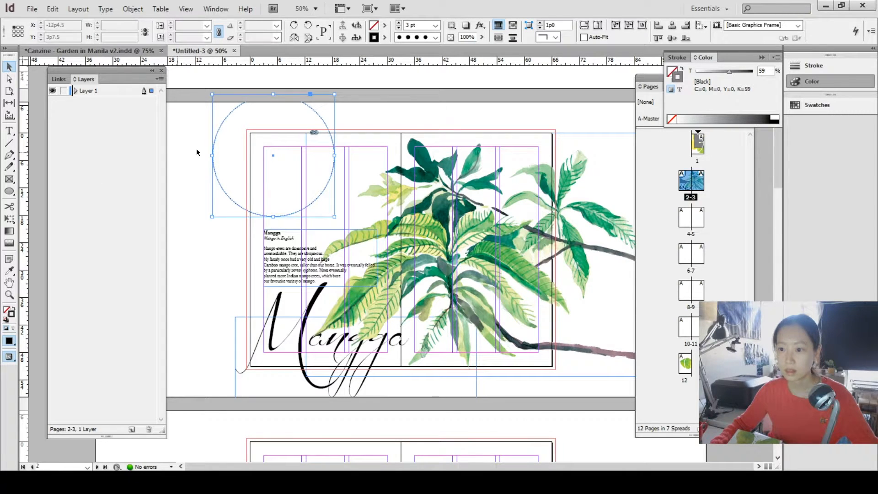
{"action": "key", "text": "ctrl+equal"}
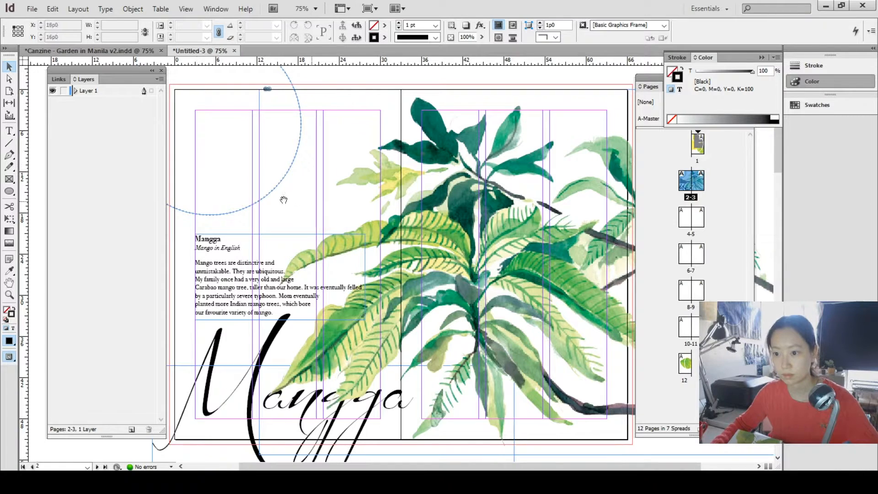
{"action": "left_click_drag", "start_coordinate": [284, 200], "coordinate": [369, 254]}
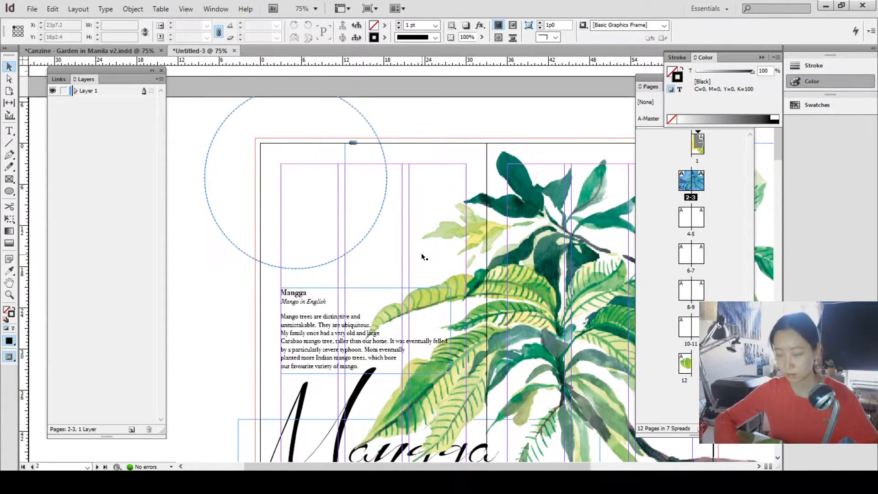
{"action": "key", "text": "ctrl+equal"}
{"action": "key", "text": "ctrl+equal"}
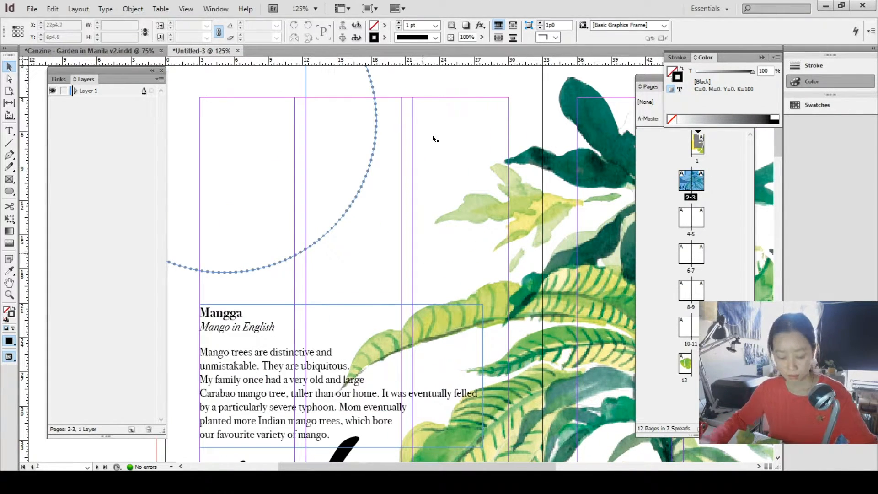
{"action": "left_click_drag", "start_coordinate": [432, 182], "coordinate": [525, 280]}
{"action": "left_click", "coordinate": [511, 139]}
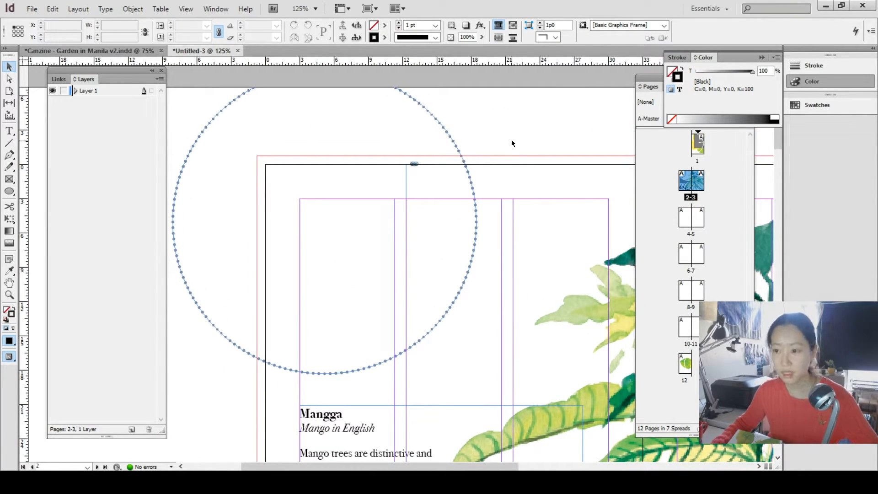
Step: Preview page 2 without guides or frame edges to check the dotted circle, and return to the normal view
{"action": "key", "text": "w"}
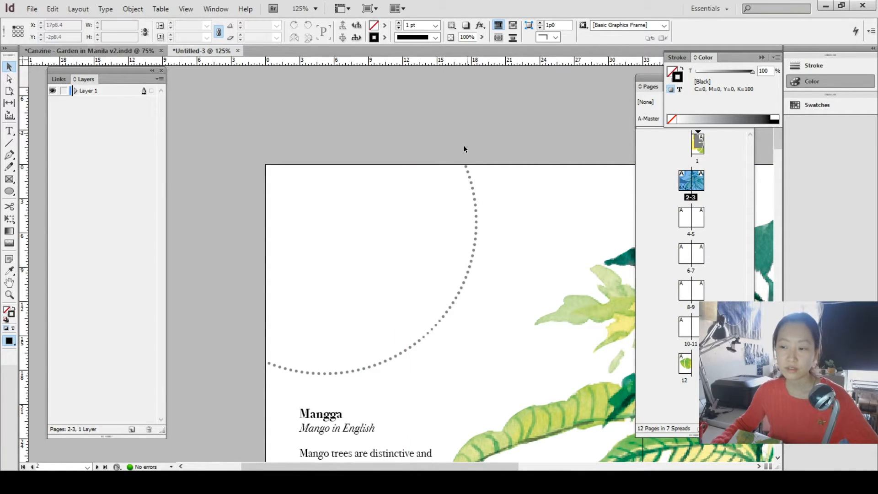
{"action": "key", "text": "w"}
{"action": "key", "text": "w"}
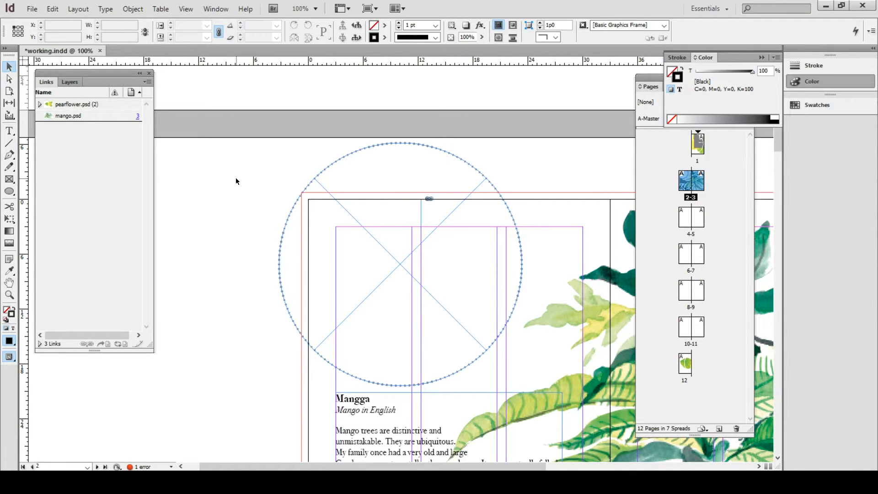
Step: Place the mangoleaves image over the dotted circle on page 2 at about 32p4 by 38p9
{"action": "key", "text": "ctrl+minus"}
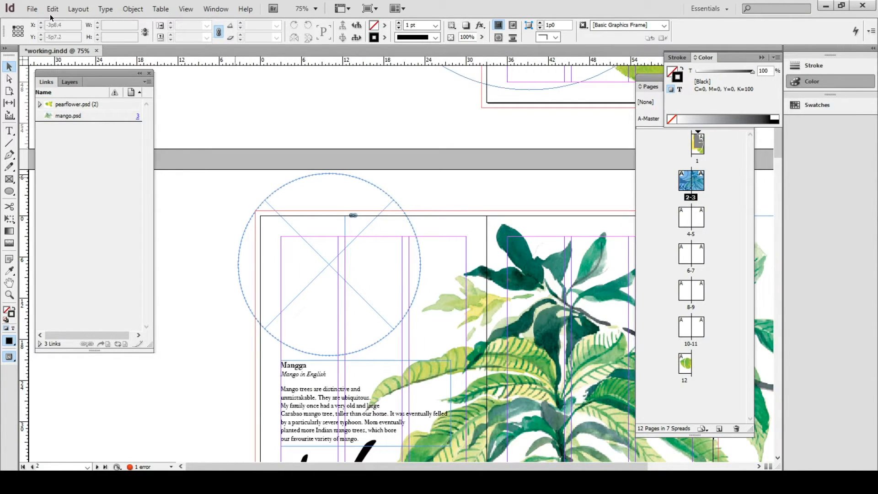
{"action": "left_click", "coordinate": [33, 9]}
{"action": "left_click", "coordinate": [90, 155]}
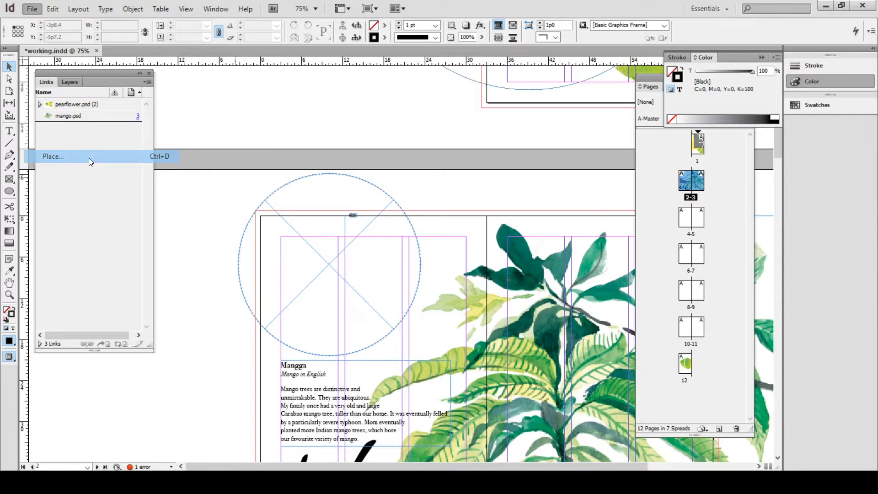
{"action": "left_click_drag", "start_coordinate": [363, 273], "coordinate": [507, 269]}
{"action": "left_click", "coordinate": [373, 230]}
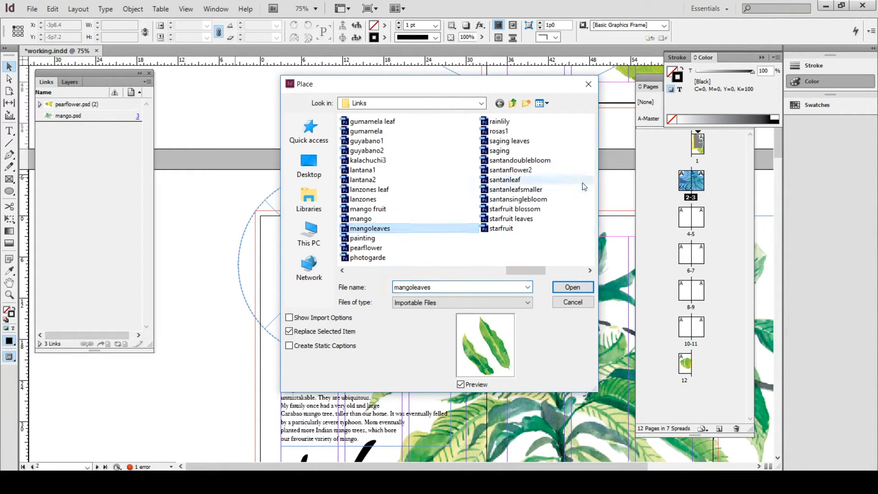
{"action": "left_click", "coordinate": [573, 288]}
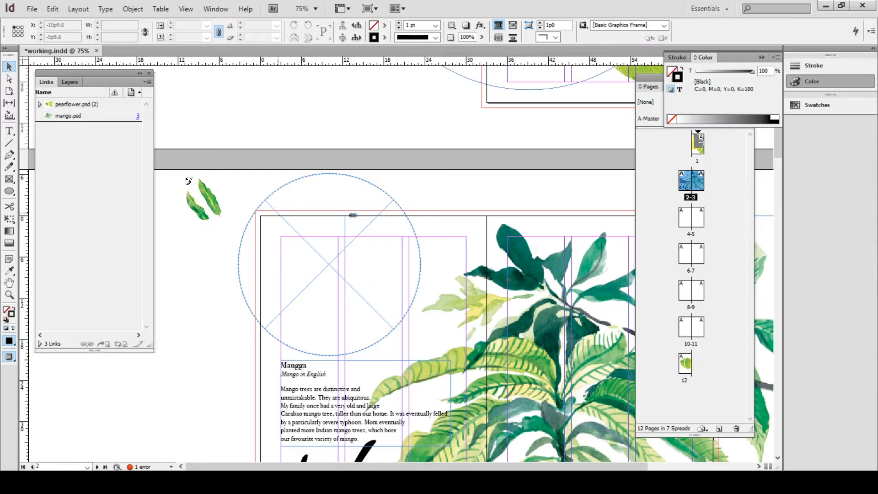
{"action": "left_click_drag", "start_coordinate": [182, 178], "coordinate": [404, 444]}
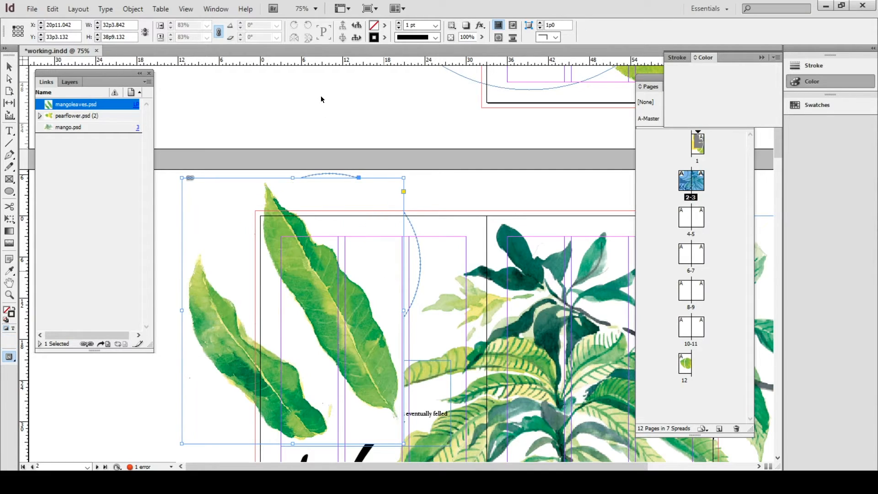
Step: Rotate the mango leaves image to -164° and scale it with its frame to about 24p5 by 29p3
{"action": "key", "text": "ctrl+minus"}
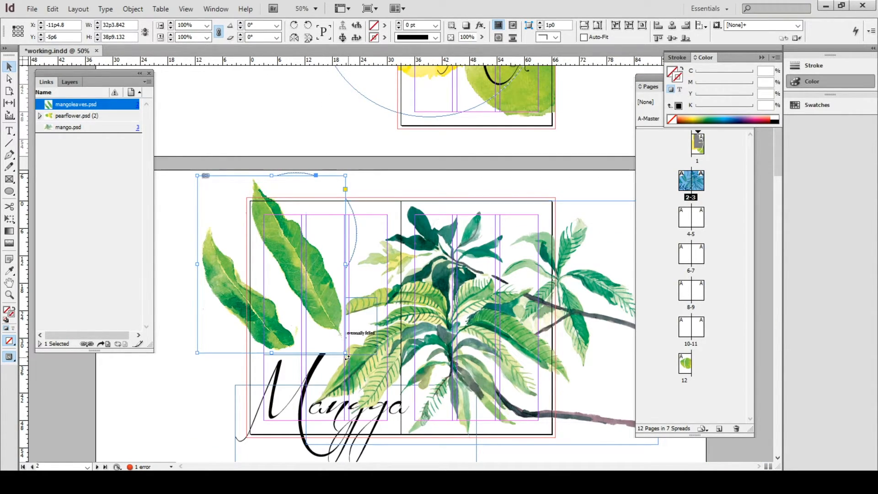
{"action": "left_click_drag", "start_coordinate": [347, 359], "coordinate": [184, 224]}
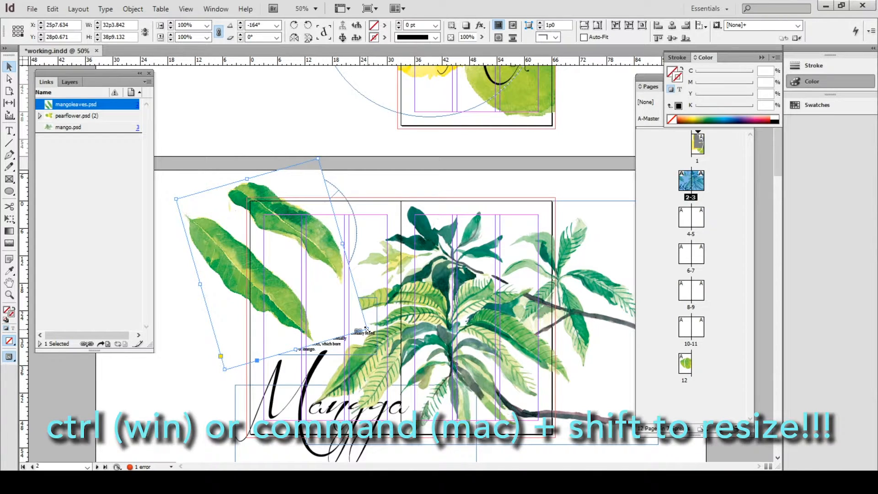
{"action": "left_click_drag", "start_coordinate": [366, 329], "coordinate": [320, 297]}
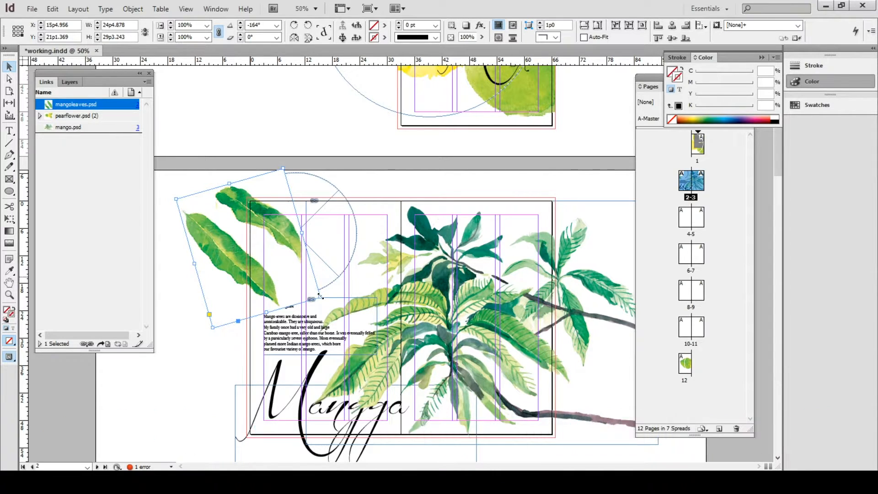
{"action": "left_click_drag", "start_coordinate": [320, 297], "coordinate": [270, 262]}
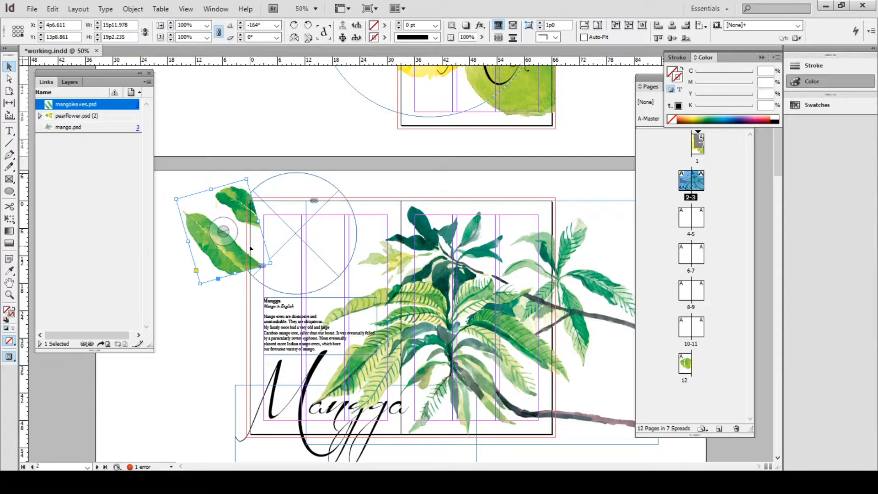
{"action": "key", "text": "ctrl+z"}
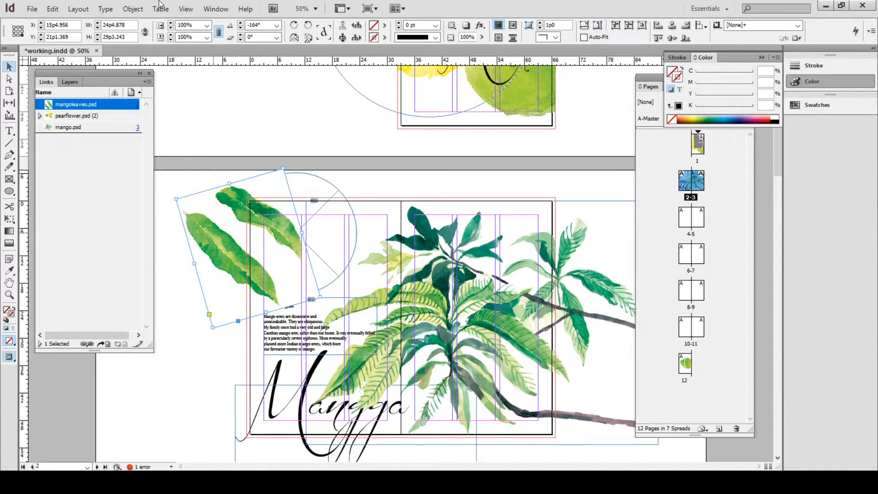
Step: Cut the mango leaves image and paste it into the dotted circle on page 2
{"action": "left_click", "coordinate": [51, 10]}
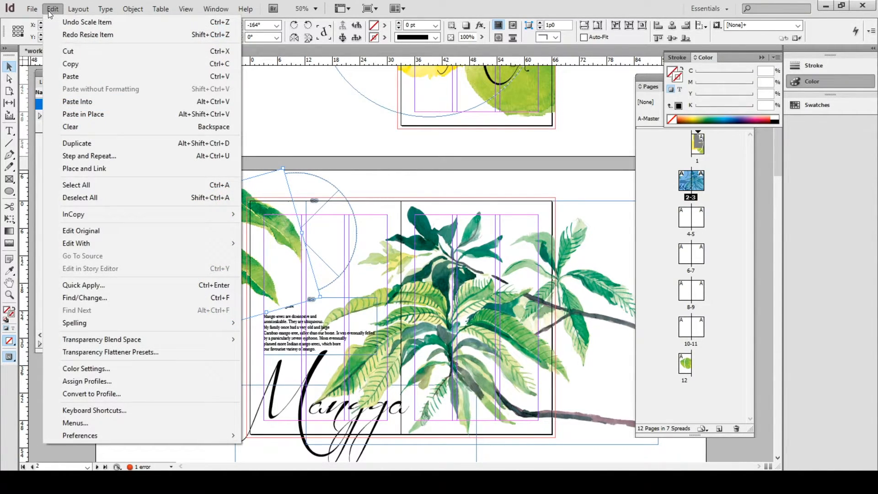
{"action": "left_click", "coordinate": [71, 53]}
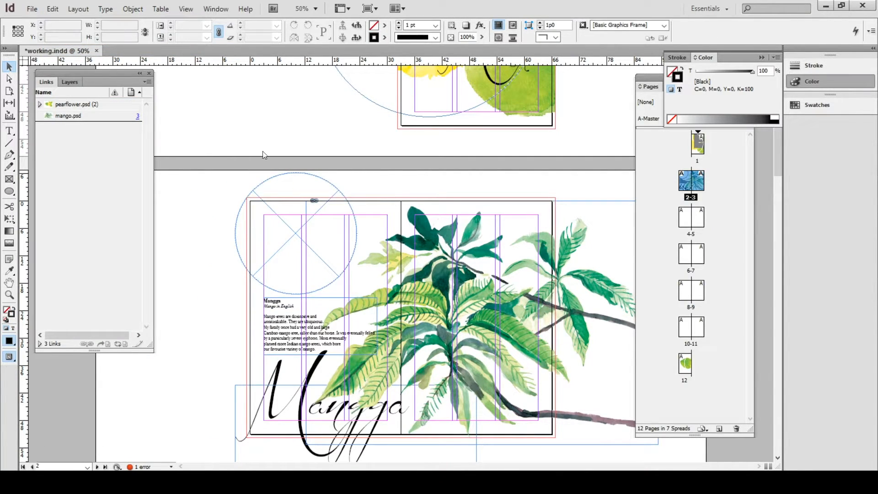
{"action": "left_click", "coordinate": [265, 185]}
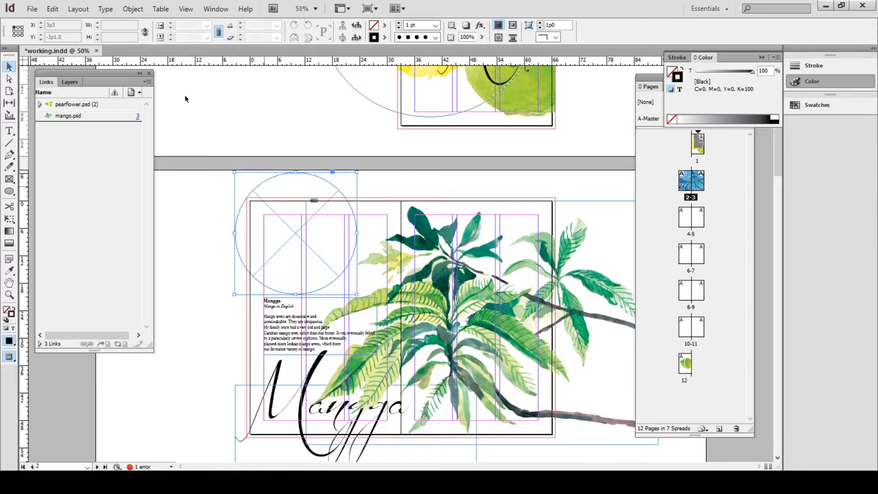
{"action": "left_click", "coordinate": [52, 6]}
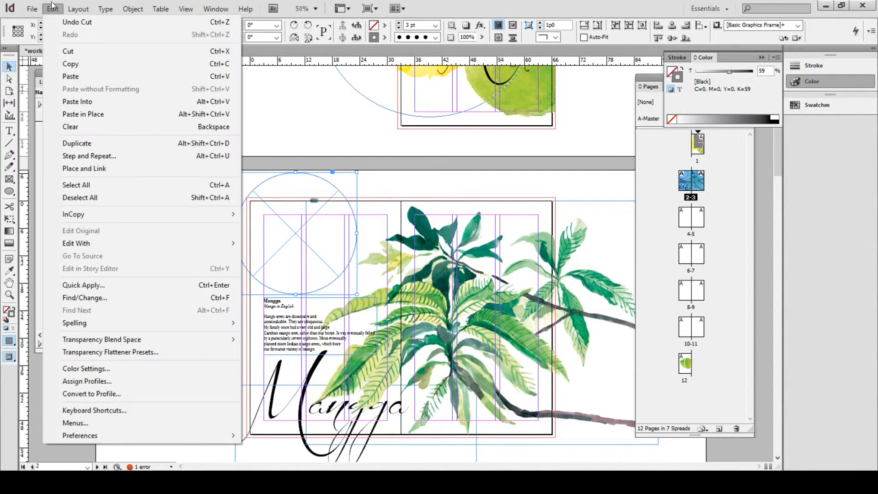
{"action": "left_click", "coordinate": [89, 102]}
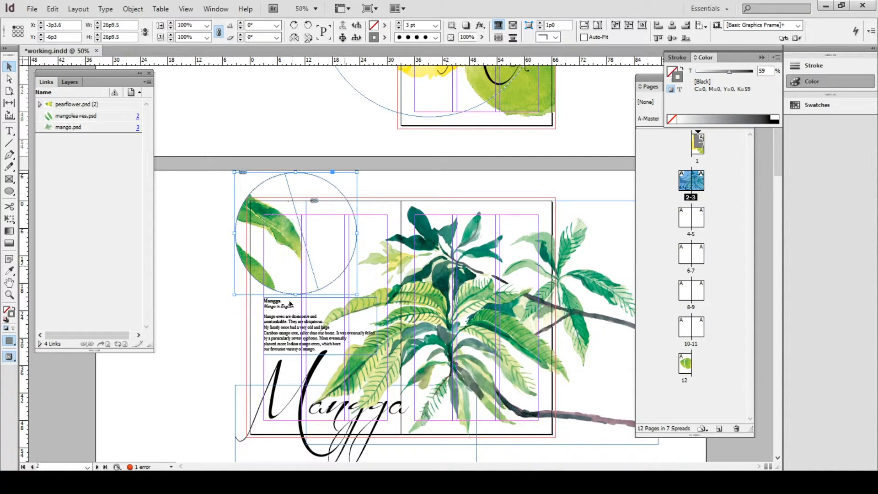
Step: Move the mango leaves inside the circle so both leaves fit, and crop their inner frame to about 21p8 by 26p0
{"action": "double_click", "coordinate": [273, 233]}
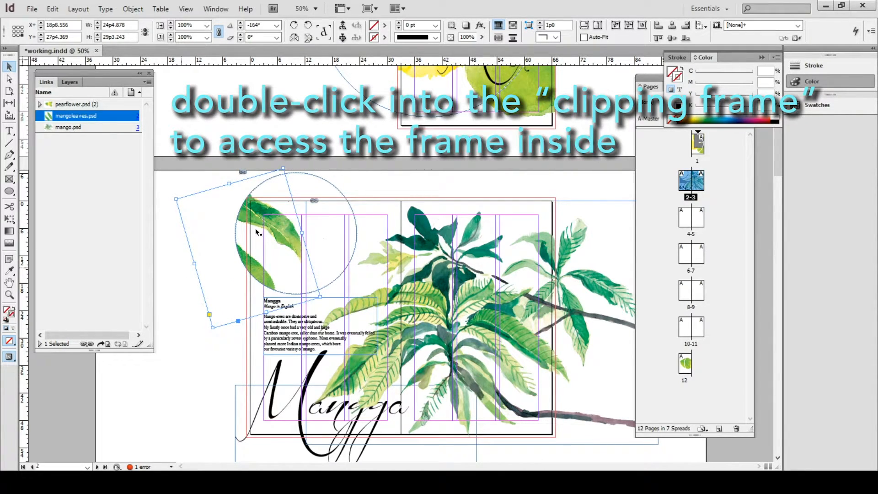
{"action": "left_click_drag", "start_coordinate": [266, 222], "coordinate": [305, 205]}
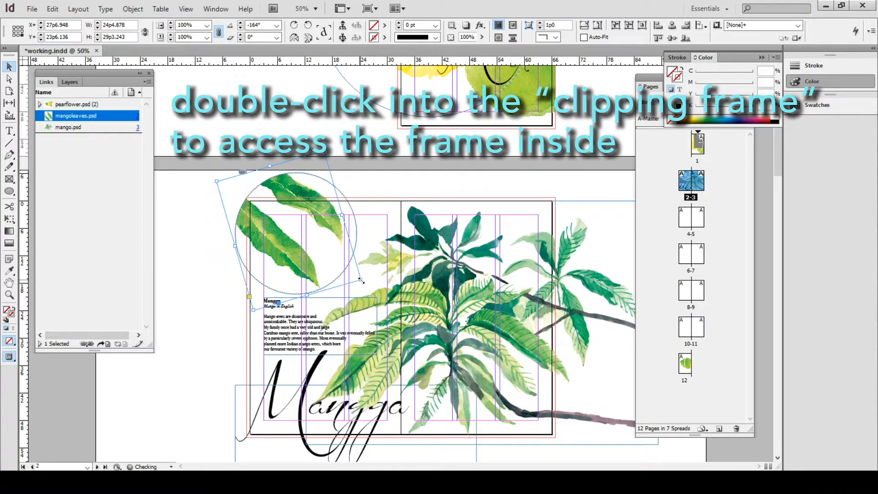
{"action": "left_click_drag", "start_coordinate": [361, 280], "coordinate": [345, 263]}
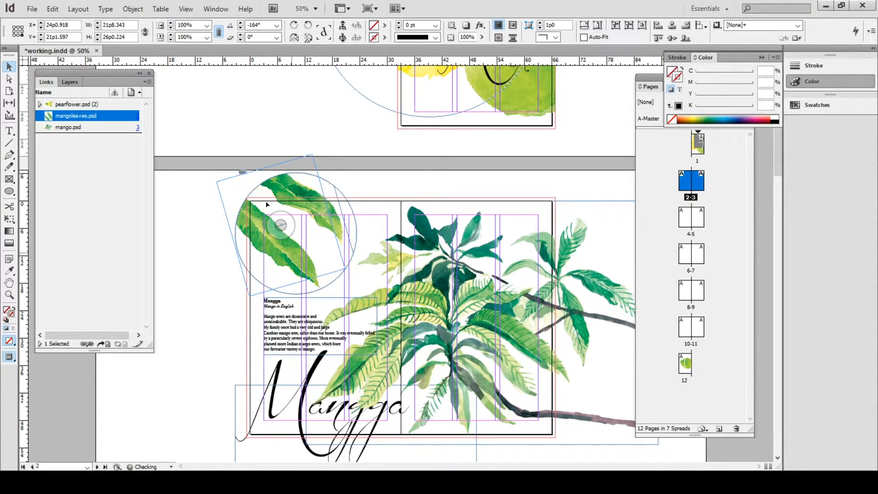
{"action": "left_click_drag", "start_coordinate": [313, 270], "coordinate": [298, 270]}
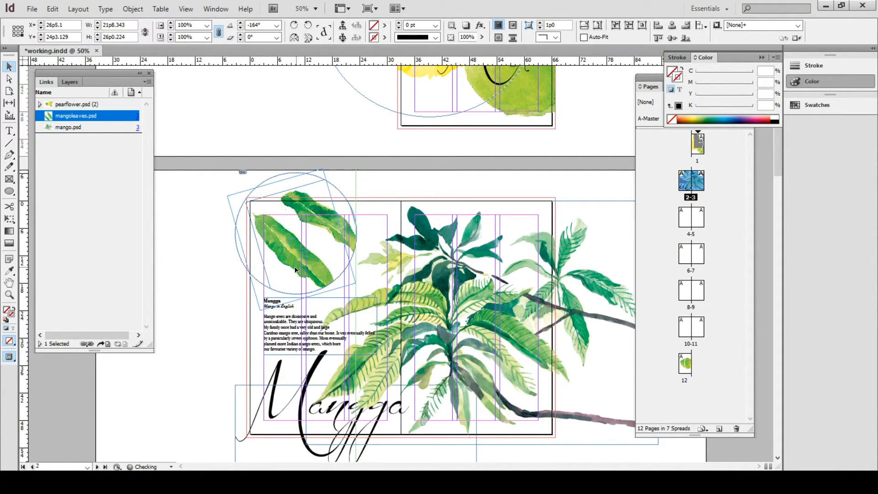
{"action": "left_click", "coordinate": [208, 328]}
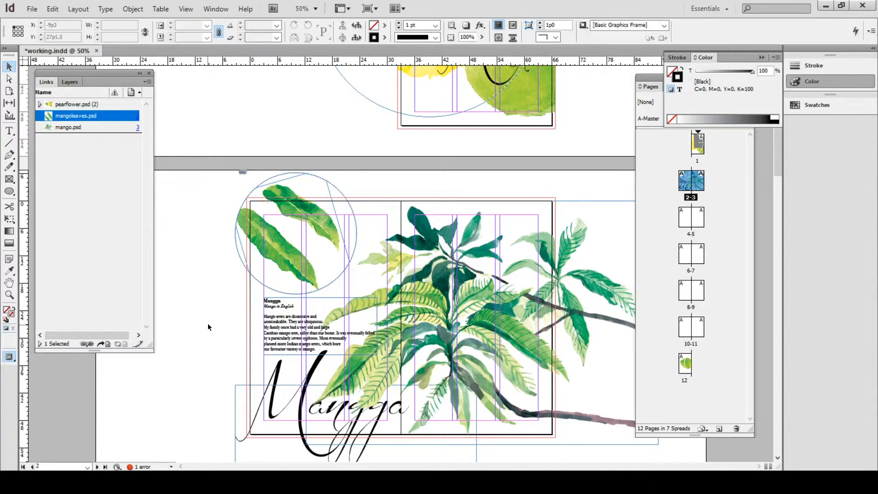
Step: Preview the mango spread without guides to check the leaves clipped by the circle, and return to the normal view
{"action": "key", "text": "w"}
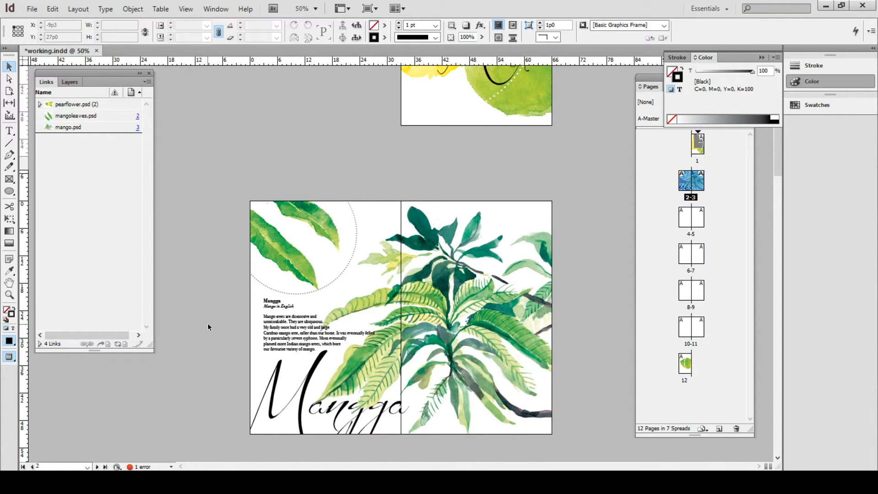
{"action": "key", "text": "w"}
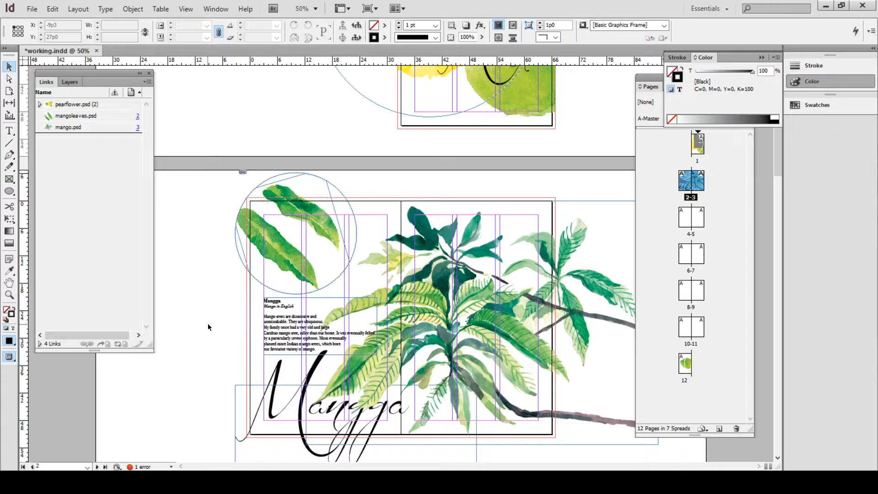
{"action": "left_click", "coordinate": [318, 178]}
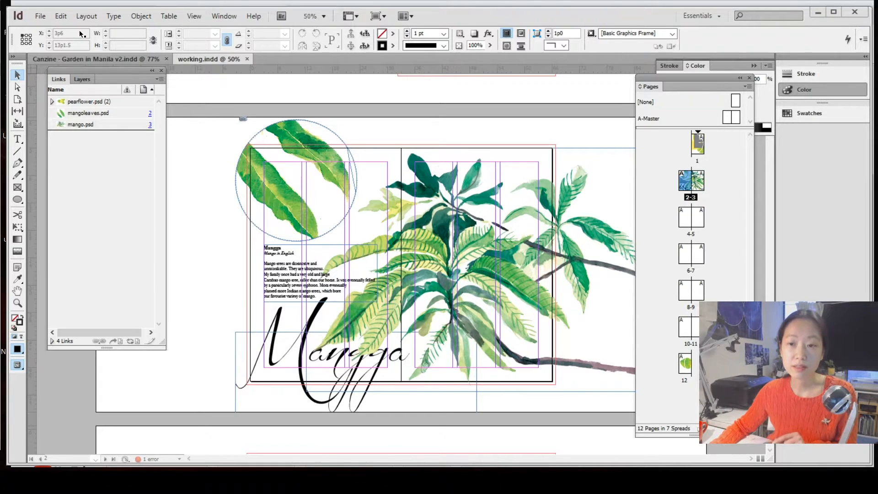
Step: Examine the "Last night" photo spread in Canzine - Garden in Manila v2.indd and return to working.indd
{"action": "left_click", "coordinate": [50, 60]}
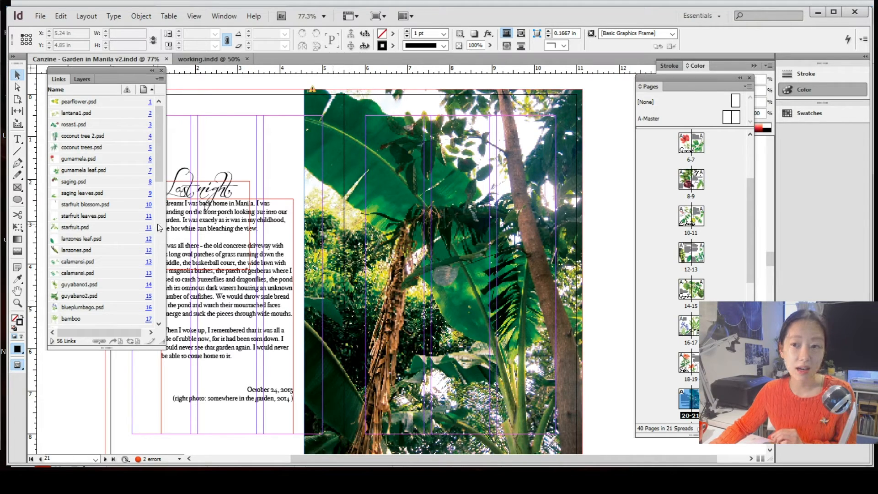
{"action": "left_click", "coordinate": [192, 61]}
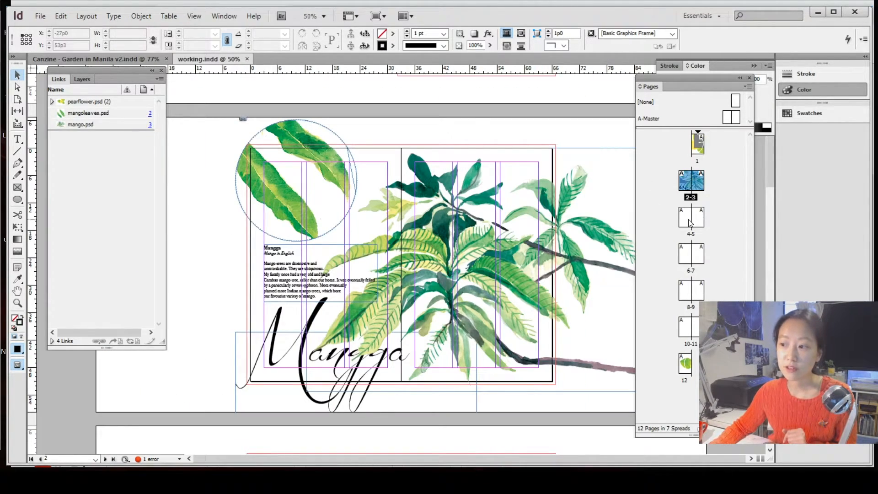
Step: Place the photogarde image over page 5 of spread 4-5, about 41p11 by 55p11, starting at about X 30p3, Y -2p9
{"action": "double_click", "coordinate": [689, 222]}
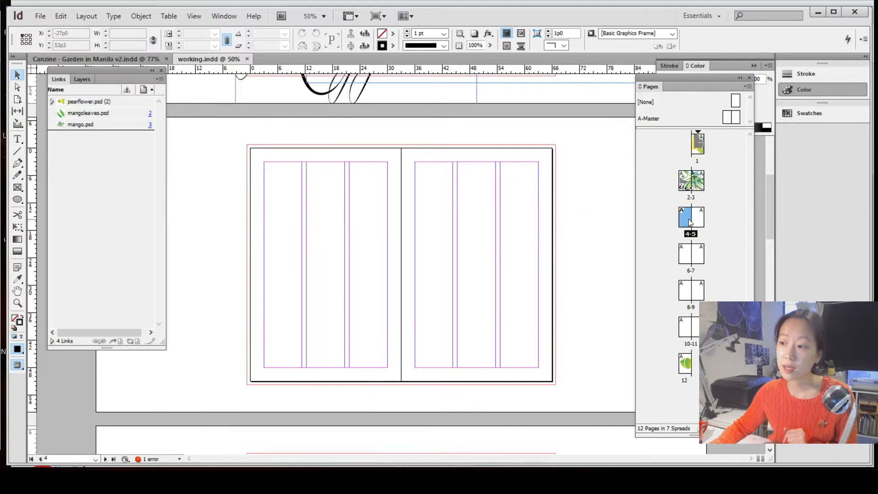
{"action": "left_click", "coordinate": [41, 16]}
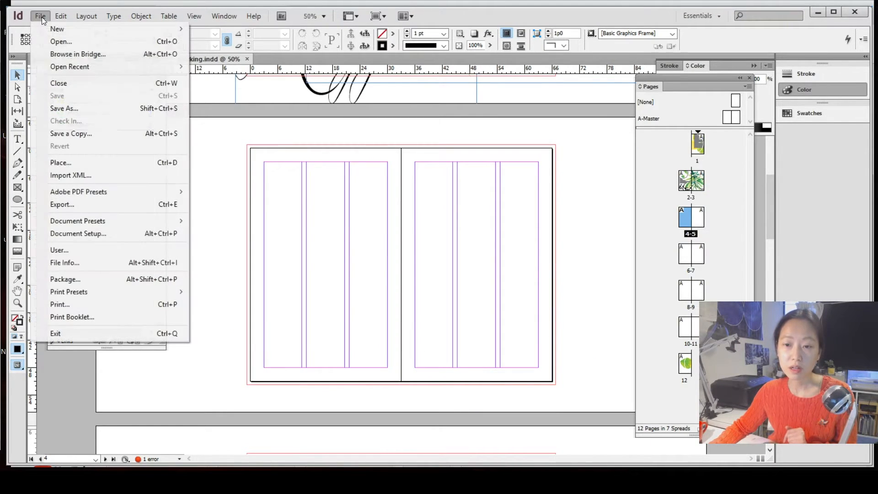
{"action": "left_click", "coordinate": [87, 167]}
{"action": "left_click_drag", "start_coordinate": [378, 274], "coordinate": [485, 272]}
{"action": "left_click", "coordinate": [497, 259]}
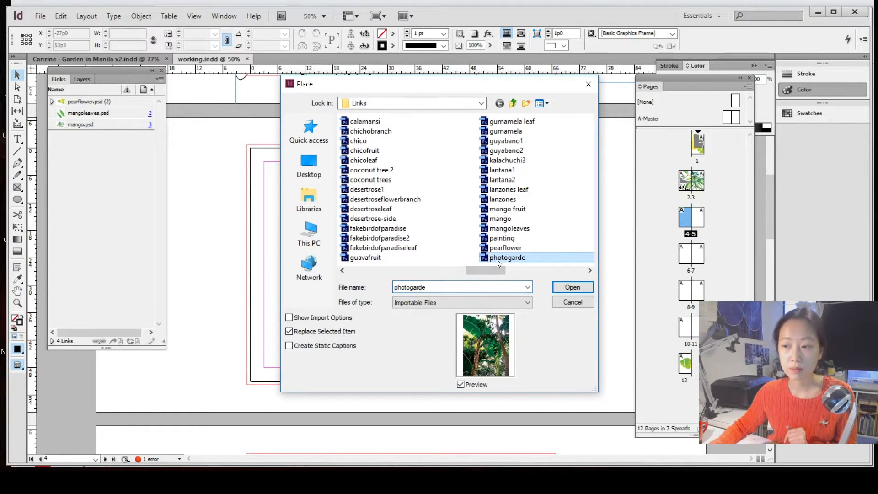
{"action": "left_click", "coordinate": [573, 288]}
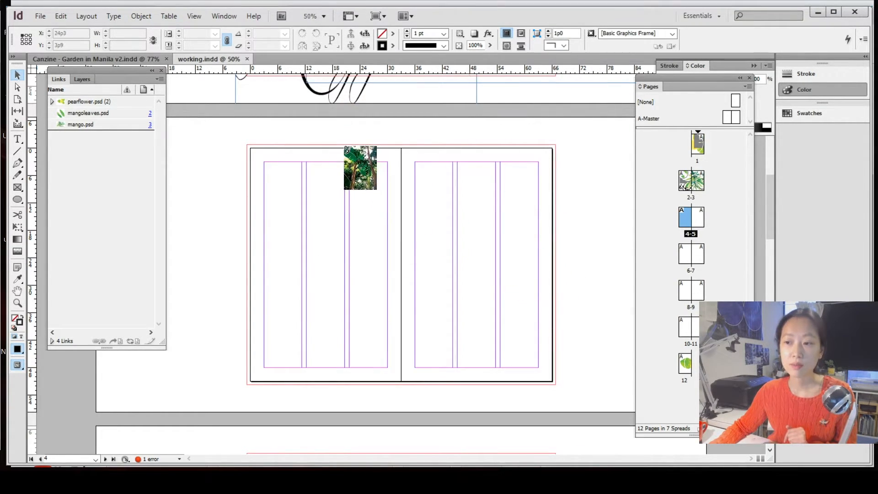
{"action": "left_click", "coordinate": [391, 138]}
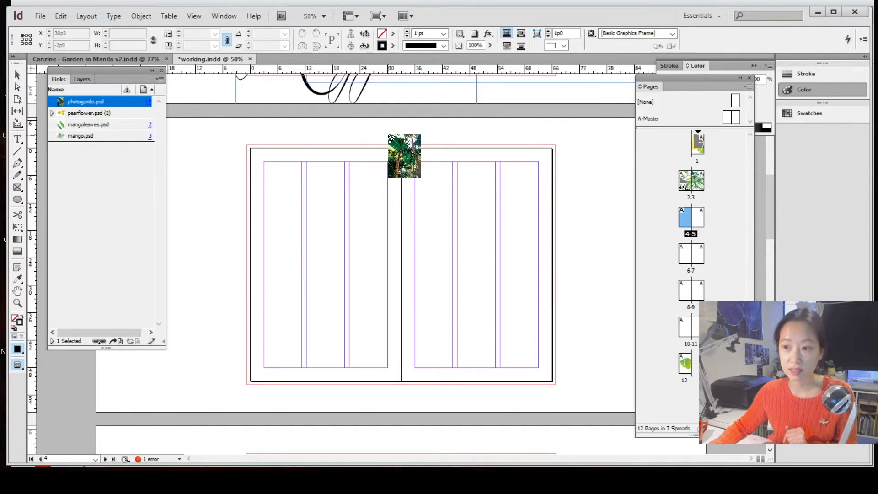
{"action": "left_click_drag", "start_coordinate": [391, 138], "coordinate": [578, 391]}
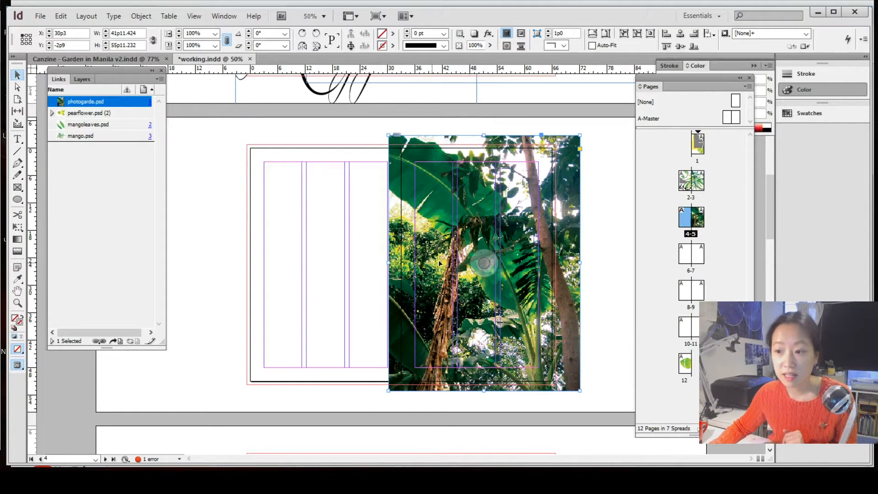
Step: Crop the photogarde image's frame on all four sides to page 5 plus bleed: X 33p0, Y -0p9, W 33p9, H 52p6
{"action": "left_click_drag", "start_coordinate": [389, 265], "coordinate": [401, 265]}
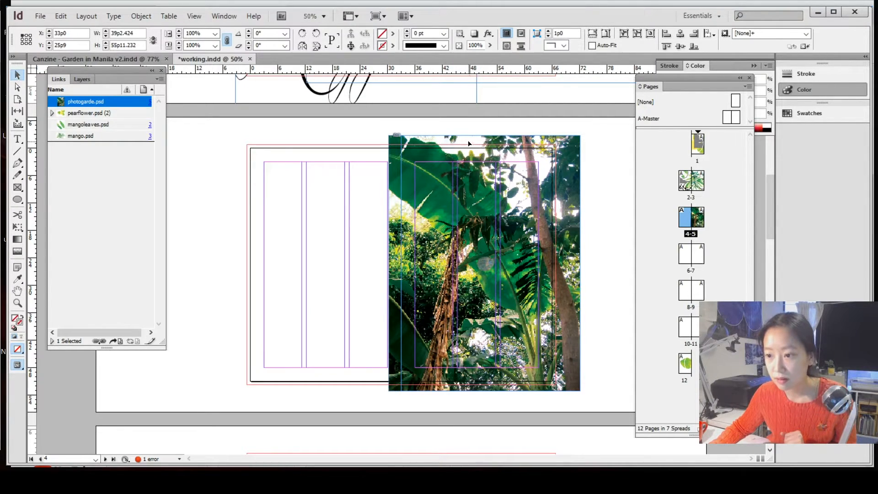
{"action": "left_click_drag", "start_coordinate": [490, 136], "coordinate": [490, 143]}
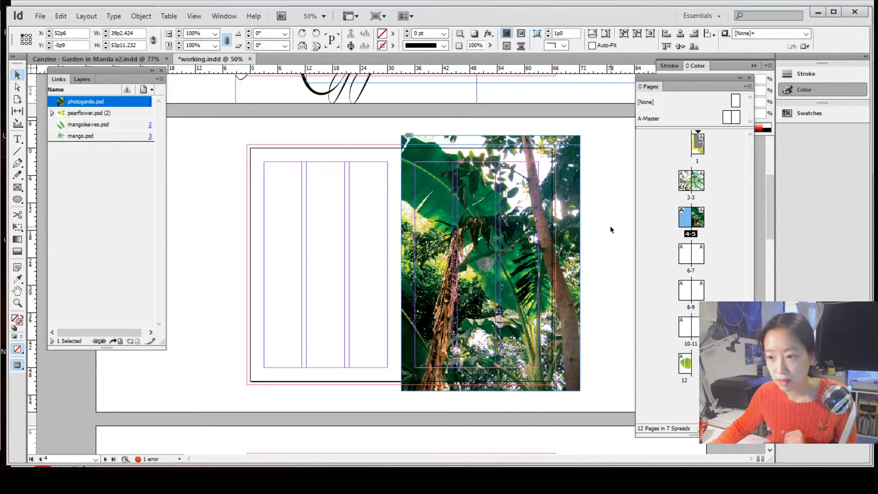
{"action": "left_click_drag", "start_coordinate": [582, 268], "coordinate": [558, 268]}
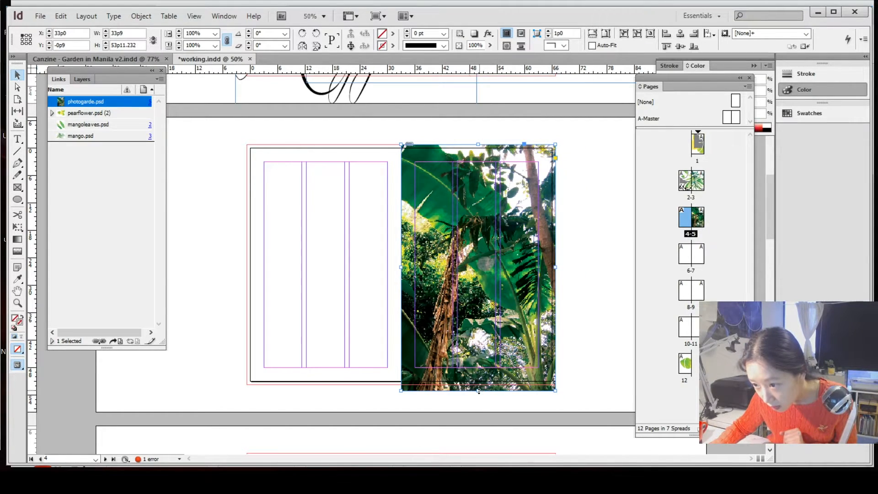
{"action": "left_click_drag", "start_coordinate": [479, 390], "coordinate": [480, 384]}
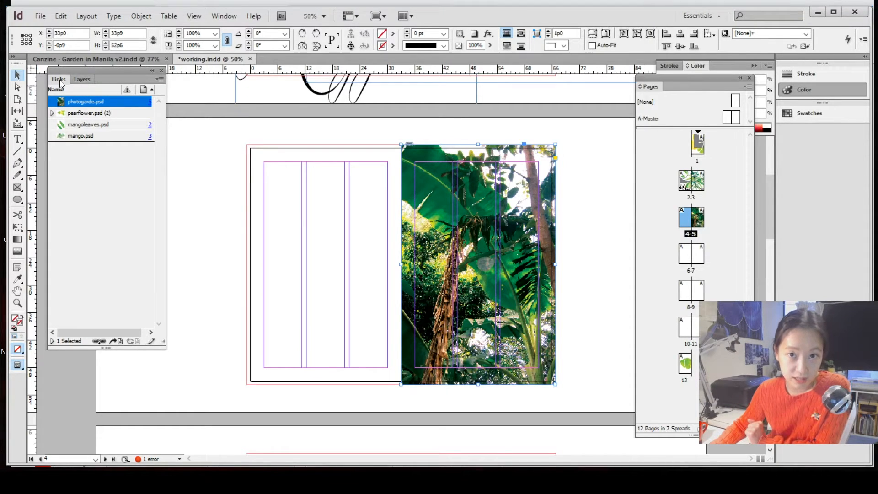
Step: Check the photogarde.psd entry in the document's links, view the original image in Photoshop, and return to InDesign
{"action": "left_click", "coordinate": [217, 17]}
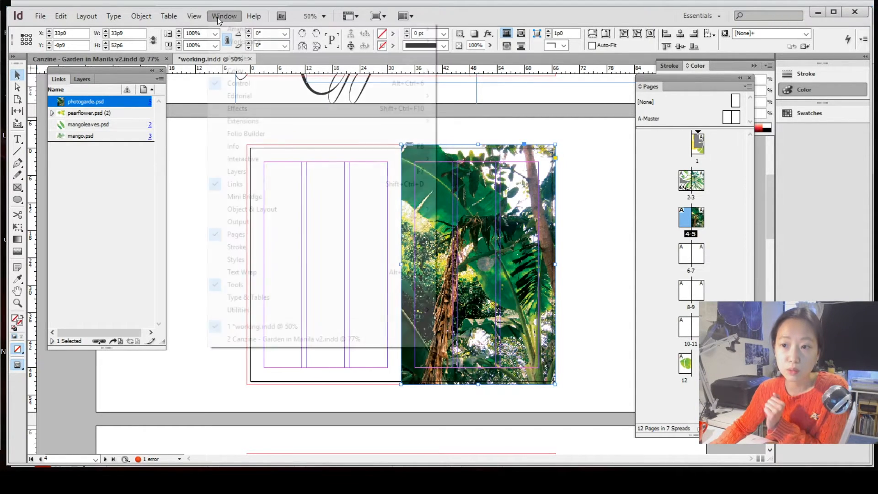
{"action": "left_click", "coordinate": [108, 193]}
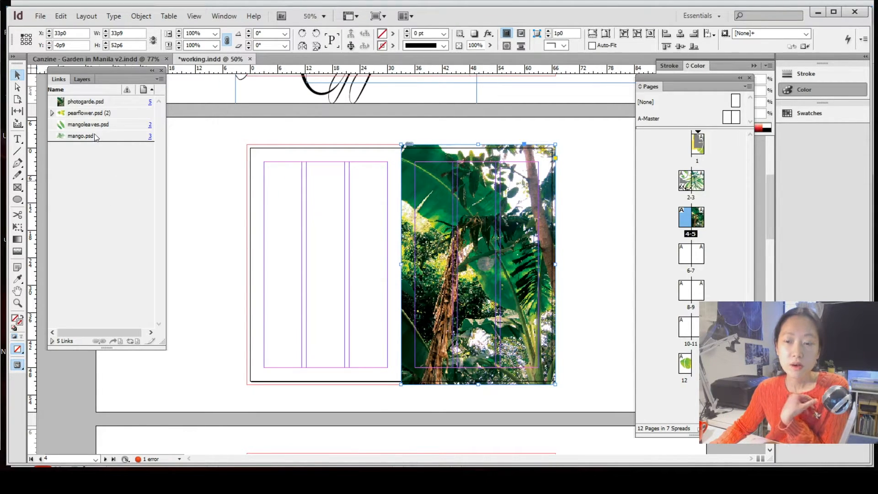
{"action": "left_click", "coordinate": [82, 105]}
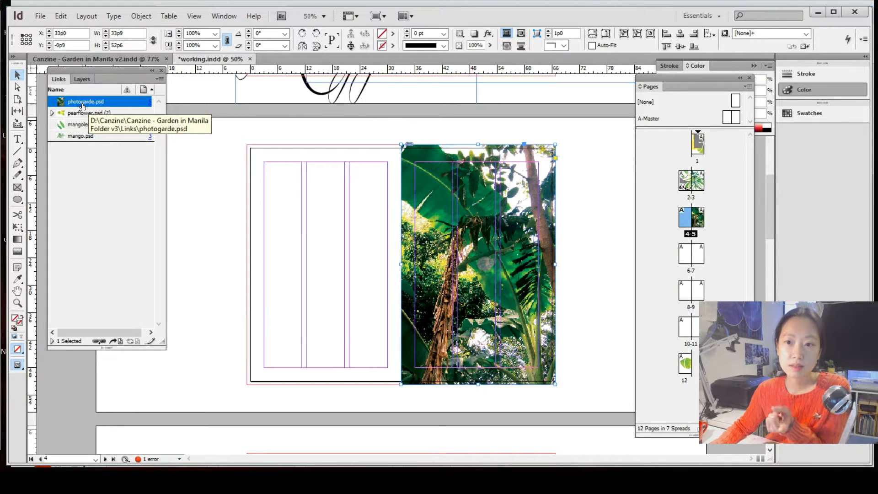
{"action": "left_click", "coordinate": [115, 283]}
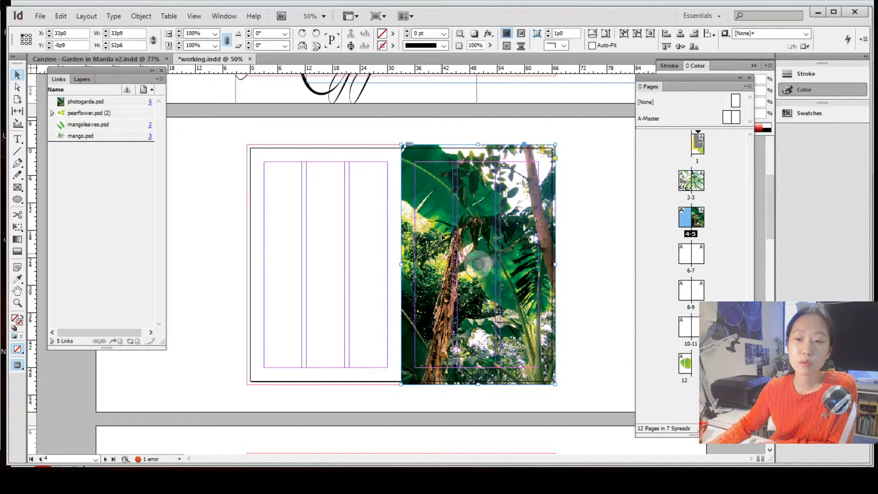
{"action": "left_click", "coordinate": [403, 478]}
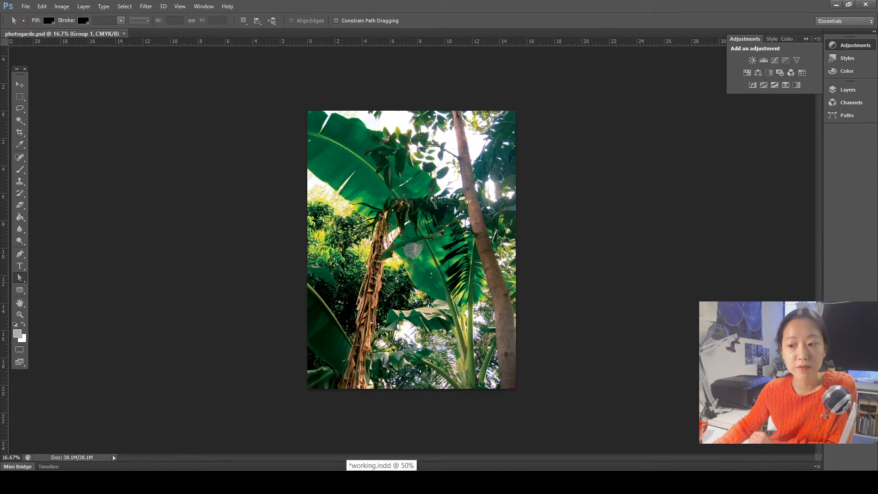
{"action": "left_click", "coordinate": [384, 478]}
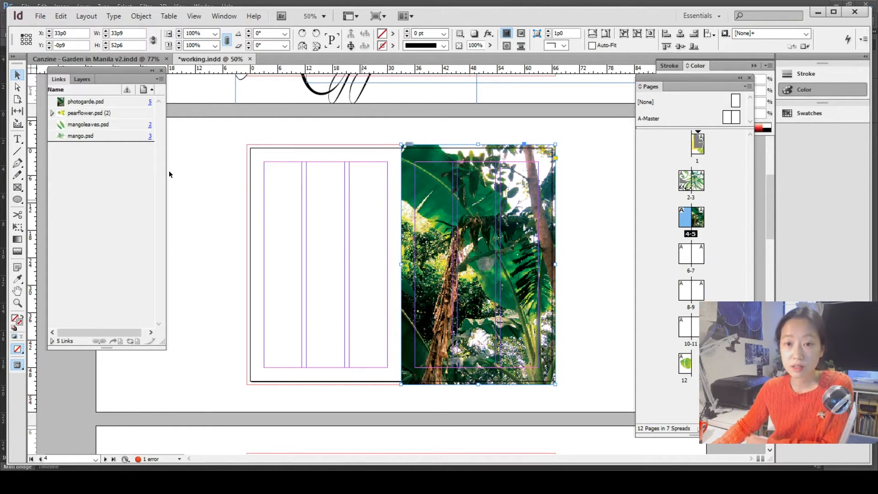
Step: Switch to Photoshop, convert photogarde.psd to Grayscale mode, accept discarding the adjustment layer, and save the file
{"action": "left_click", "coordinate": [443, 482]}
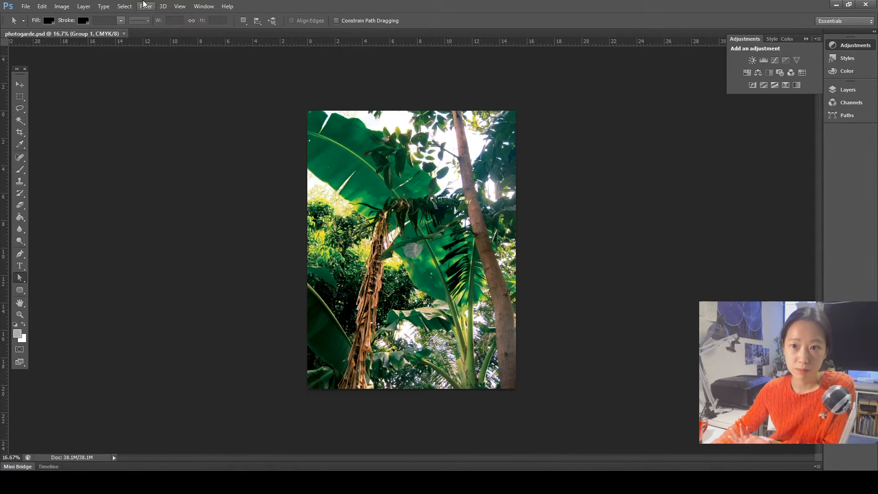
{"action": "left_click", "coordinate": [63, 7]}
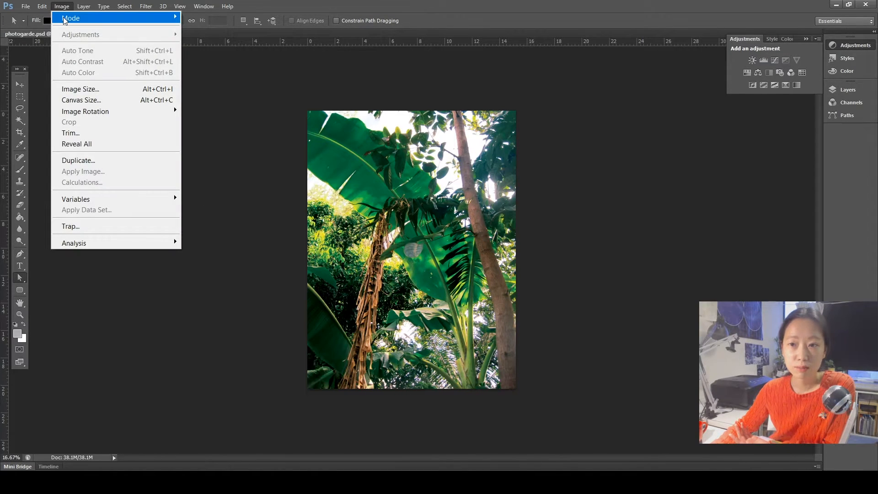
{"action": "mouse_move", "coordinate": [170, 19]}
{"action": "left_click", "coordinate": [195, 29]}
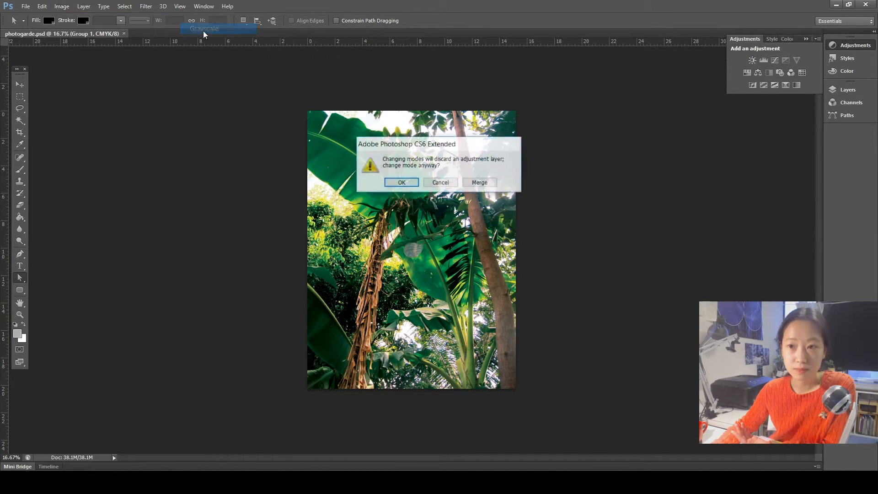
{"action": "left_click", "coordinate": [402, 182]}
{"action": "left_click", "coordinate": [401, 182]}
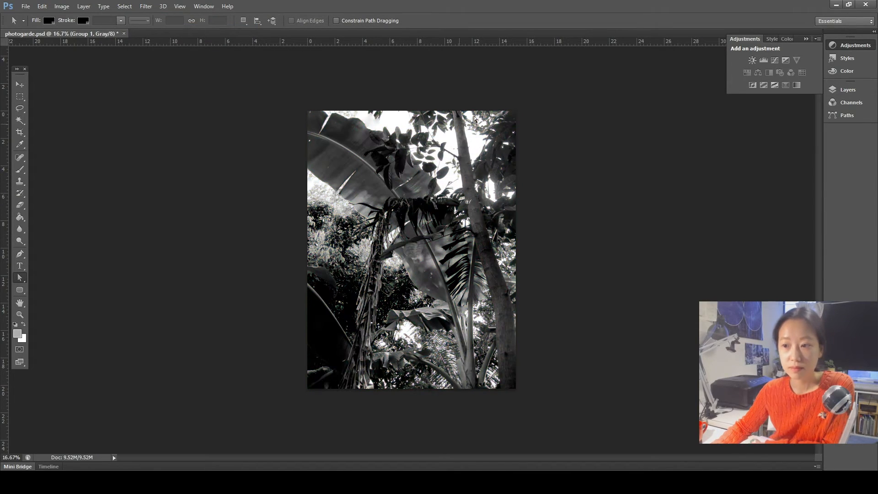
{"action": "key", "text": "ctrl+s"}
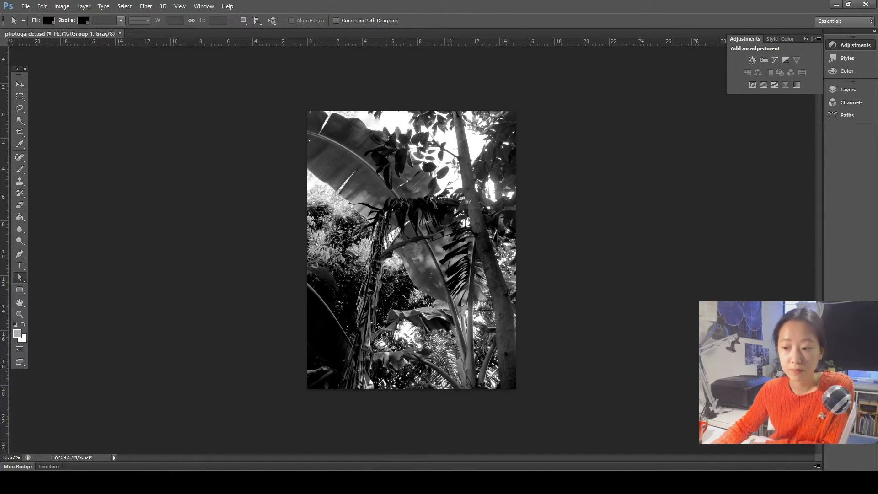
Step: Return to working.indd in InDesign and update all links so the placed garden photo reloads from its source
{"action": "key", "text": "alt+Tab"}
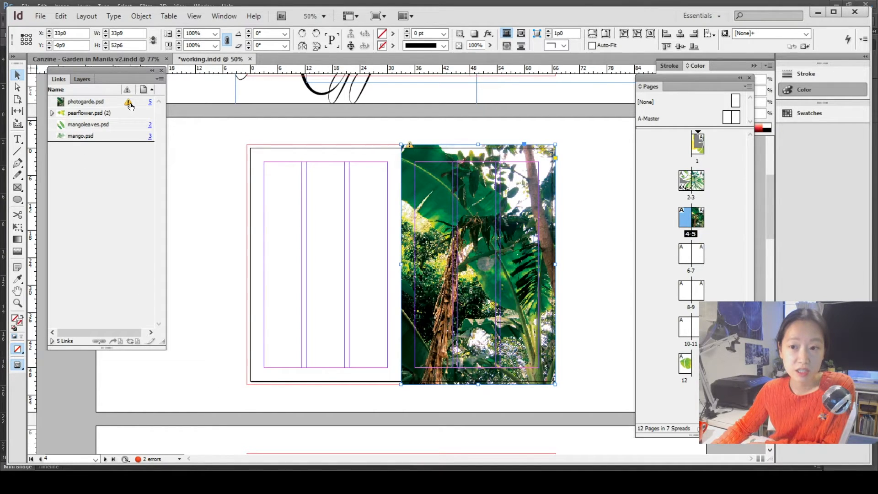
{"action": "left_click", "coordinate": [161, 79]}
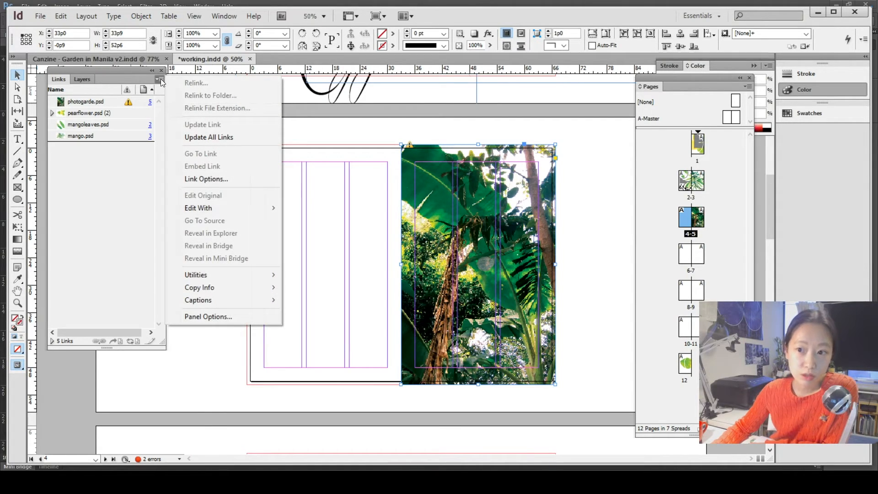
{"action": "left_click", "coordinate": [193, 139]}
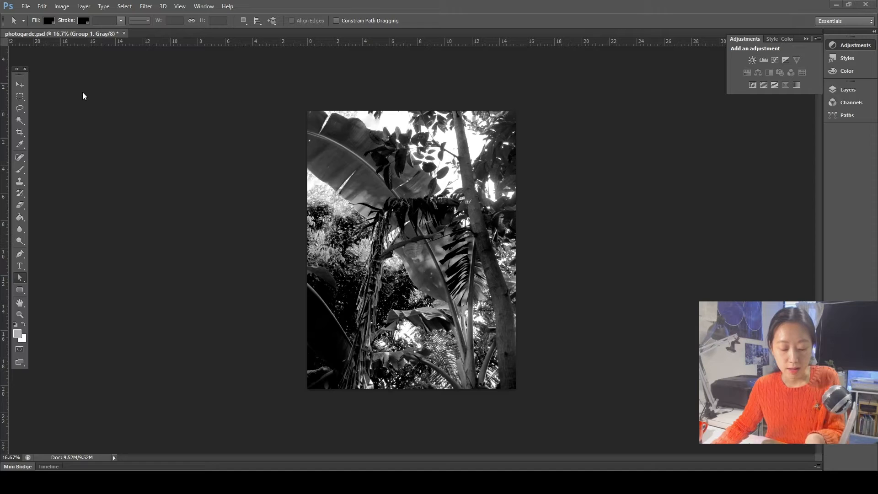
Step: Undo the grayscale conversion of photogarde.psd in Photoshop, save the file, and return to InDesign
{"action": "left_click", "coordinate": [45, 6]}
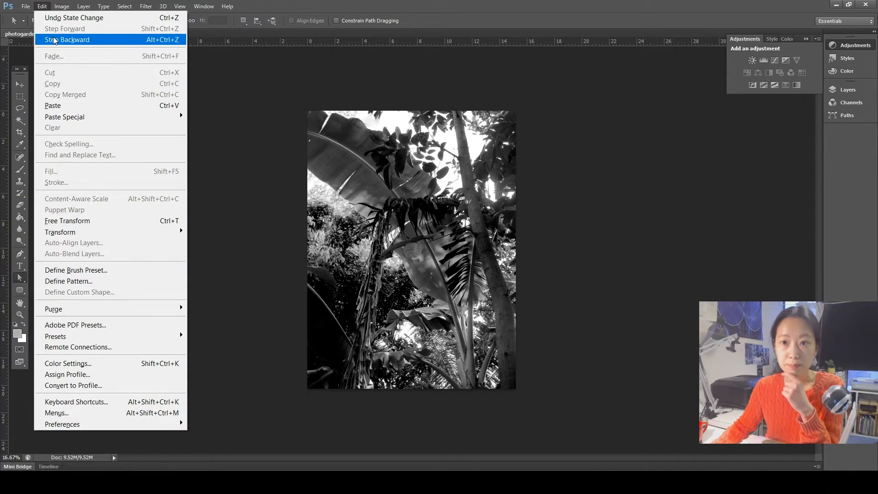
{"action": "left_click", "coordinate": [53, 36]}
{"action": "key", "text": "ctrl+s"}
{"action": "key", "text": "alt+Tab"}
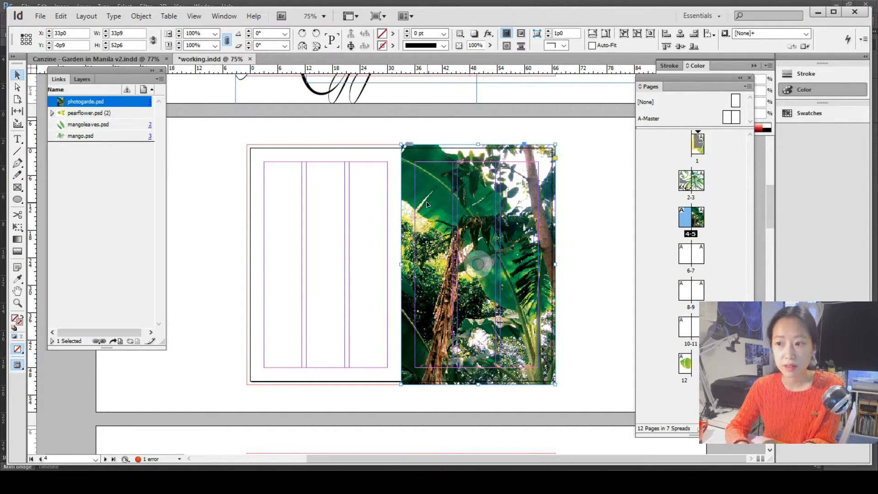
Step: Inspect the garden photo at 150% zoom and set its display performance to High Quality Display
{"action": "key", "text": "ctrl+equal"}
{"action": "key", "text": "ctrl+equal"}
{"action": "key", "text": "ctrl+equal"}
{"action": "key", "text": "ctrl+equal"}
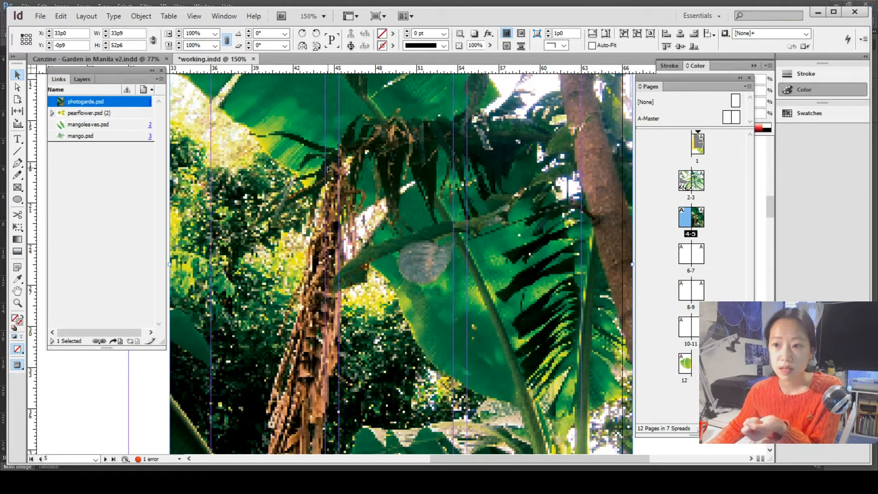
{"action": "right_click", "coordinate": [269, 214]}
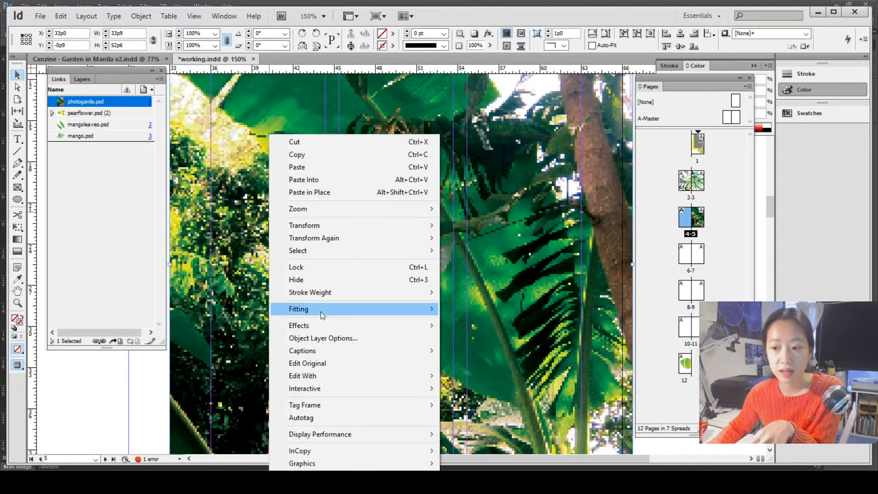
{"action": "mouse_move", "coordinate": [331, 431]}
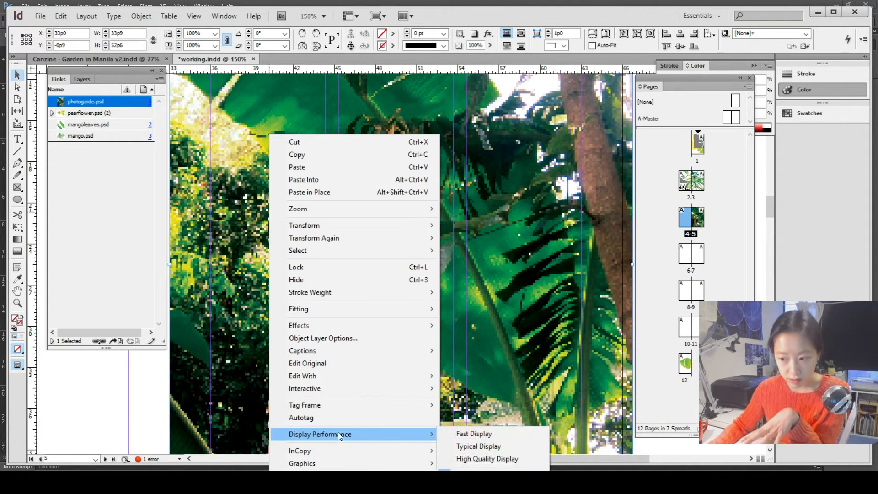
{"action": "left_click", "coordinate": [453, 459]}
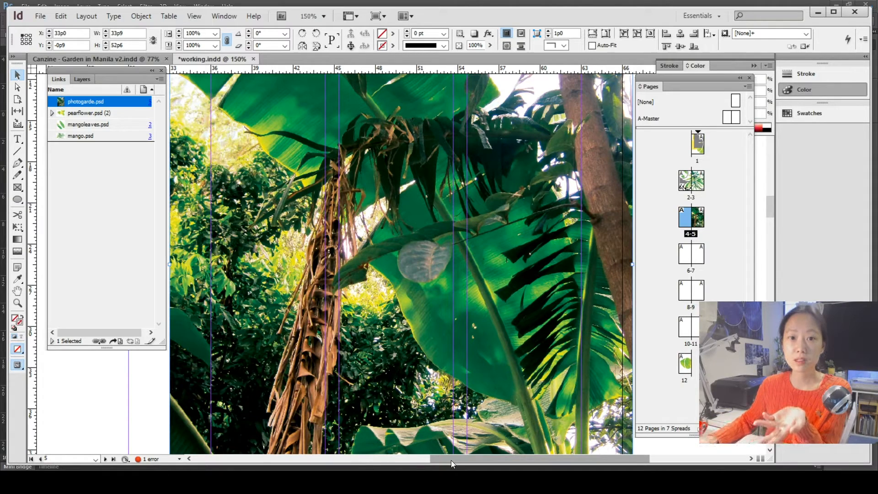
Step: Set the garden photo's display performance back to Typical Display
{"action": "right_click", "coordinate": [268, 229]}
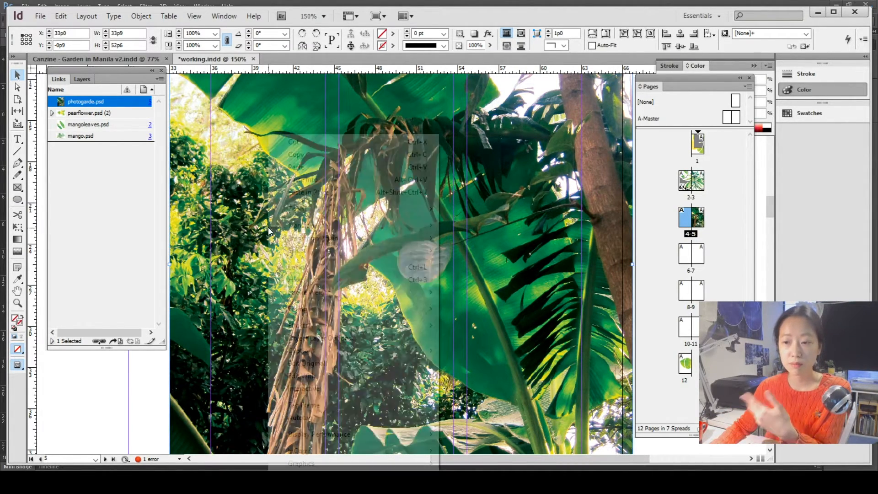
{"action": "mouse_move", "coordinate": [331, 436]}
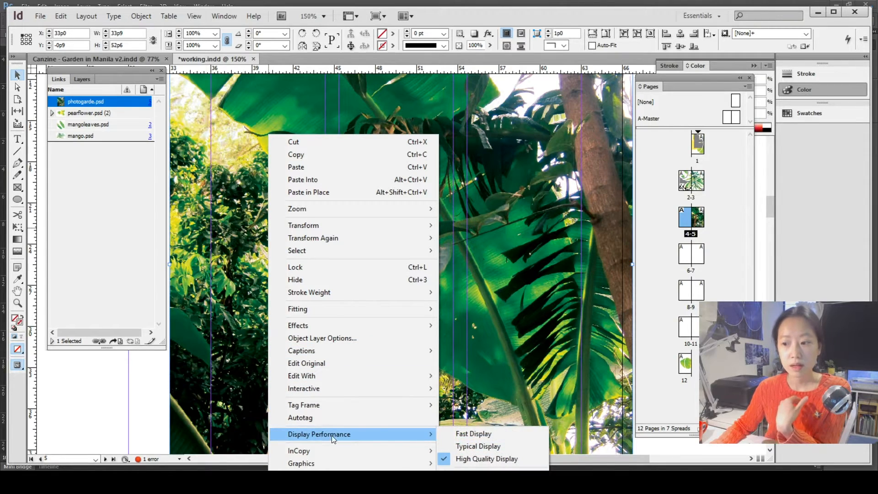
{"action": "left_click", "coordinate": [451, 446]}
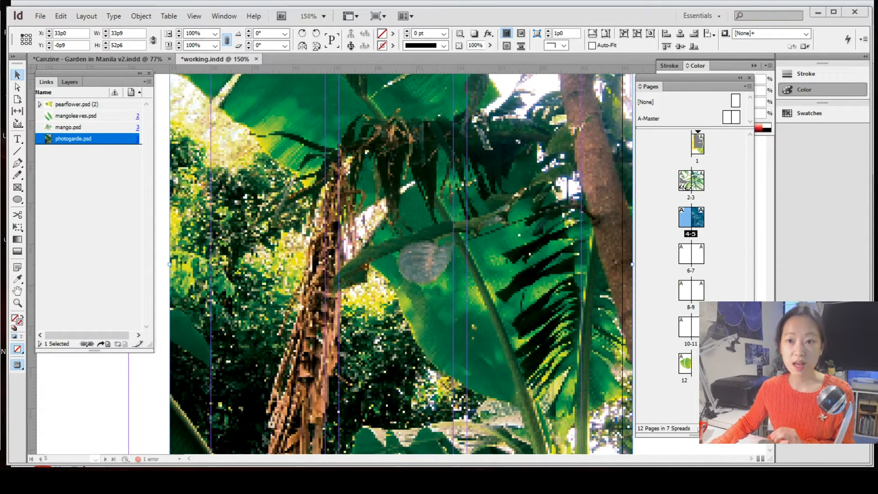
Step: In Canzine - Garden in Manila v2.indd, try moving page 9 into spread 4-5 as page 5, and undo the move
{"action": "left_click", "coordinate": [87, 59]}
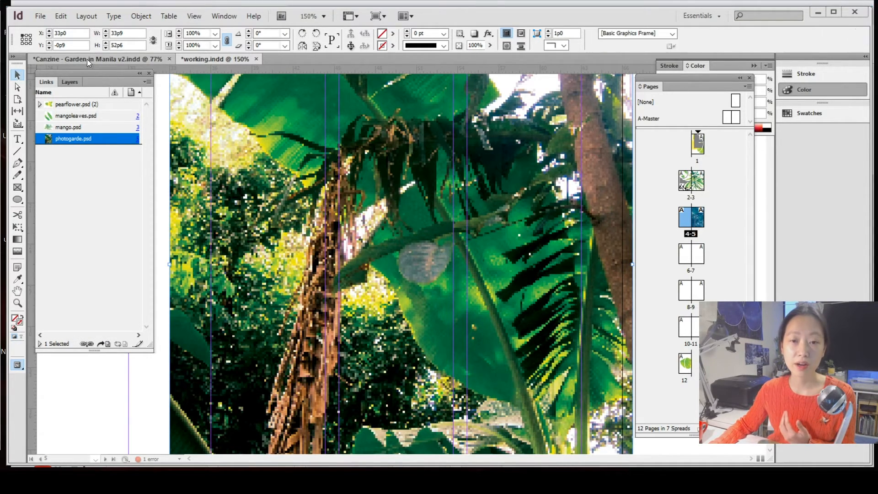
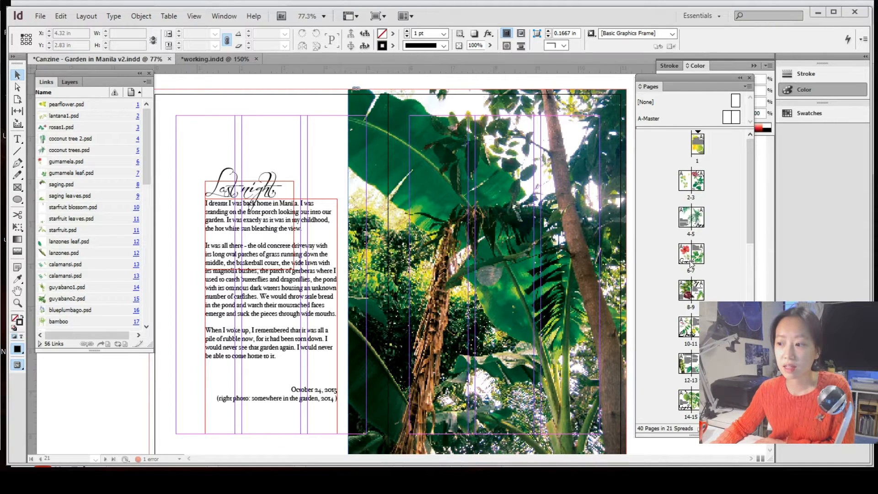
{"action": "left_click", "coordinate": [698, 295]}
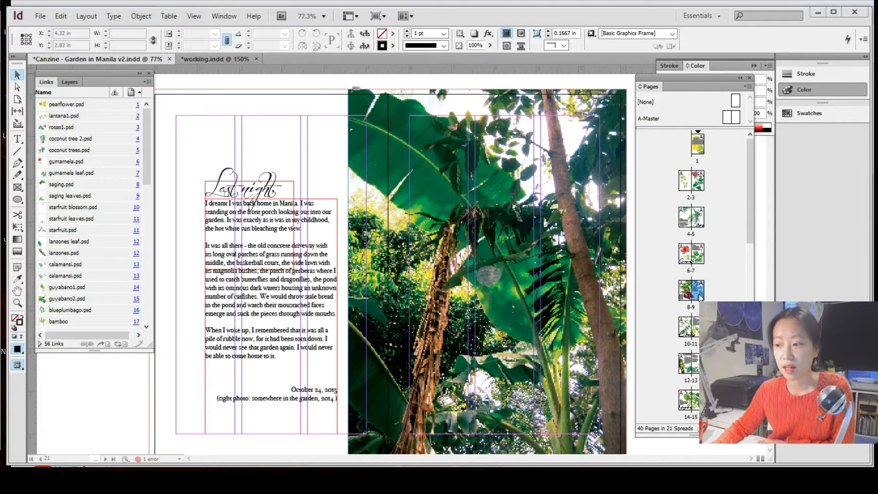
{"action": "left_click_drag", "start_coordinate": [698, 253], "coordinate": [693, 218]}
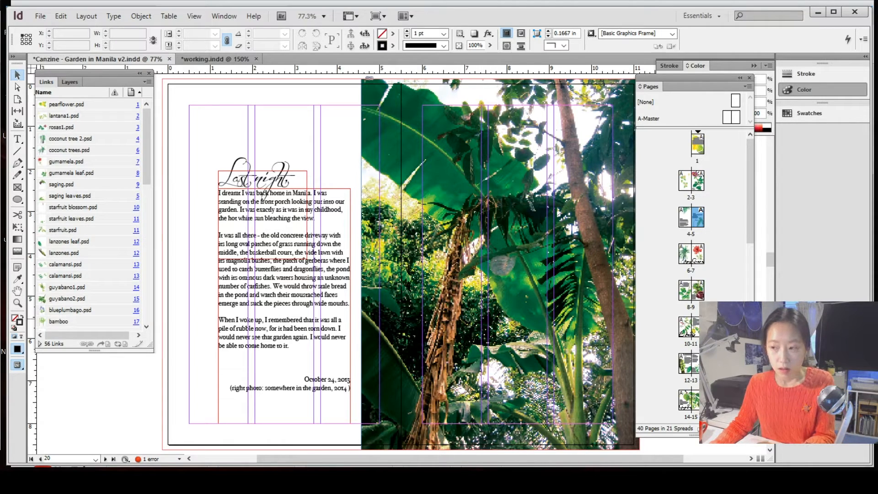
{"action": "key", "text": "ctrl+z"}
Step: Delete the entire spread 8-9 from the zine along with the objects it contains
{"action": "left_click", "coordinate": [716, 296]}
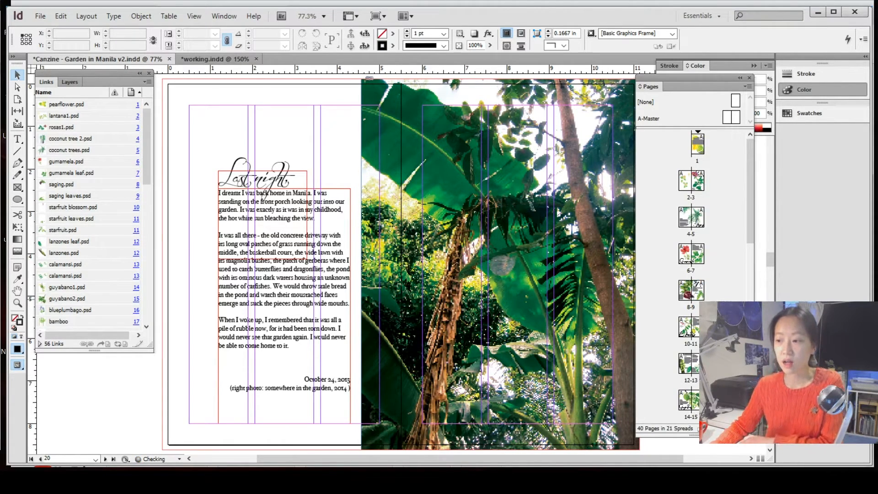
{"action": "left_click", "coordinate": [686, 294]}
{"action": "left_click", "coordinate": [693, 296], "text": "shift"}
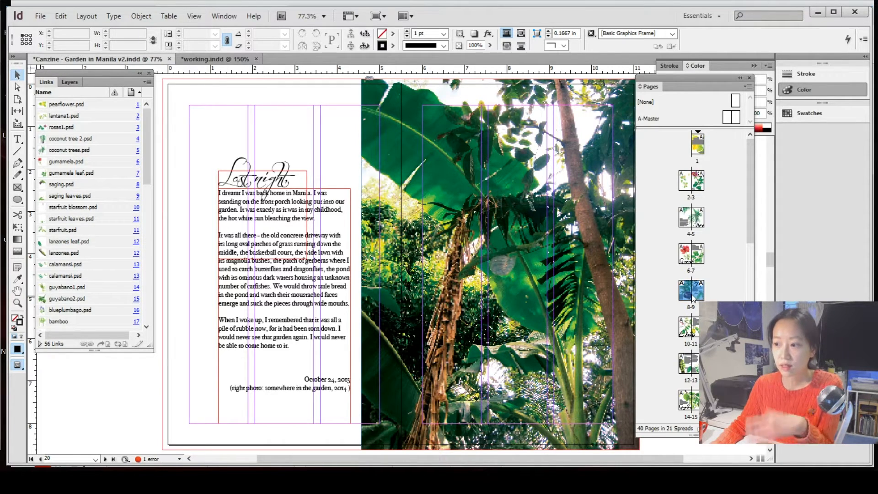
{"action": "right_click", "coordinate": [692, 297]}
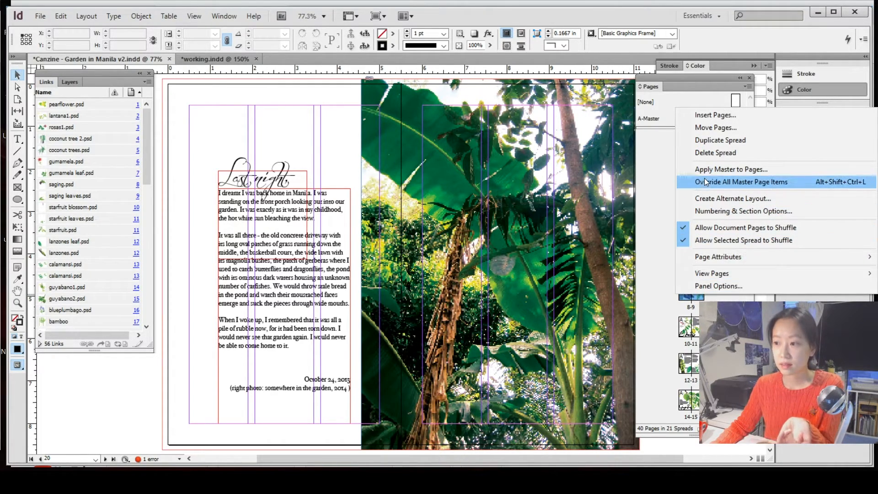
{"action": "left_click", "coordinate": [703, 155]}
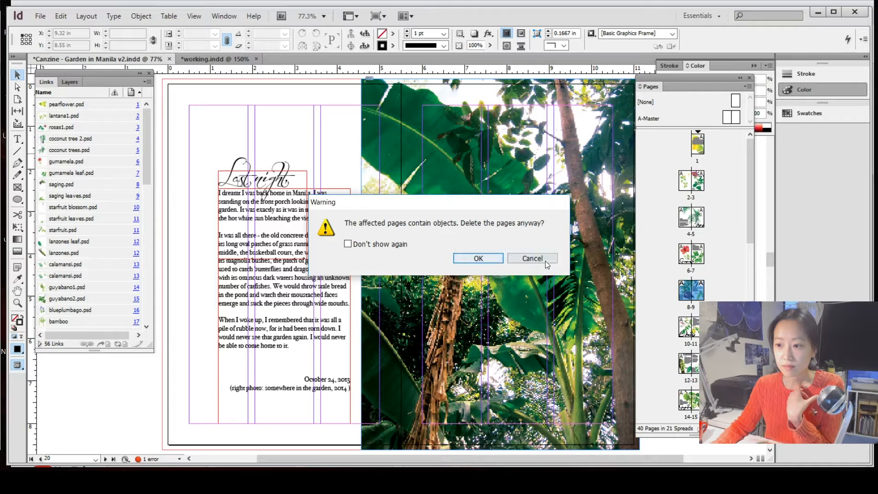
{"action": "left_click", "coordinate": [492, 260]}
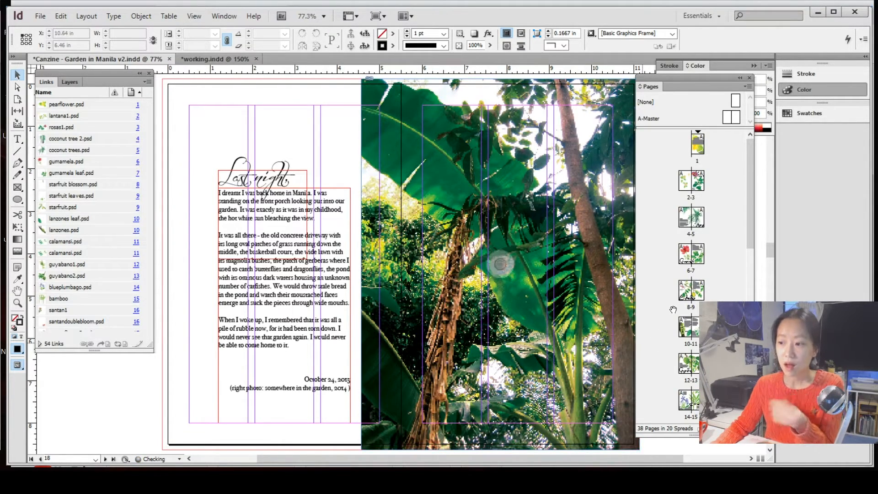
Step: Insert 2 new pages after page 7 using the A-Master
{"action": "right_click", "coordinate": [710, 266]}
{"action": "left_click", "coordinate": [727, 273]}
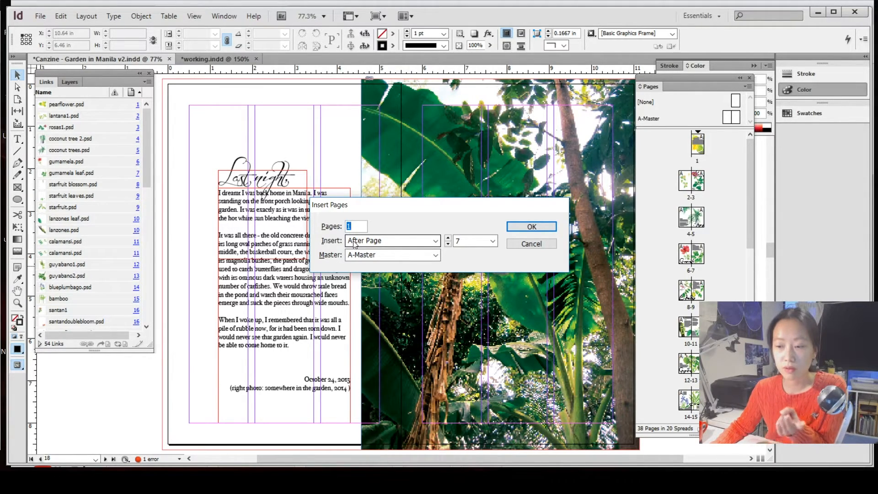
{"action": "type", "text": "2"}
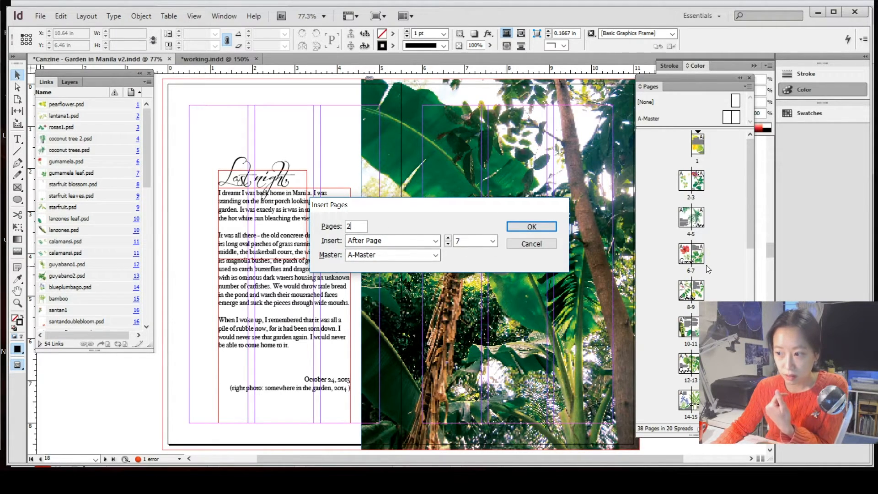
{"action": "left_click", "coordinate": [539, 227]}
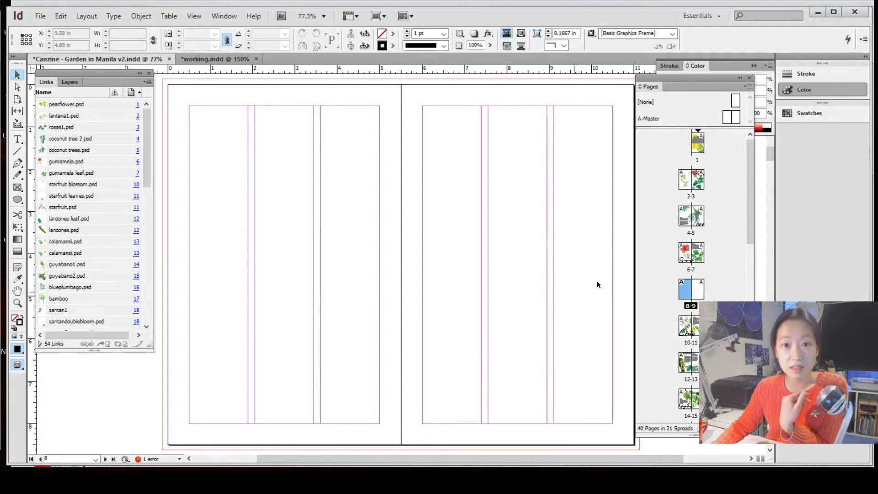
{"action": "key", "text": "ctrl+d"}
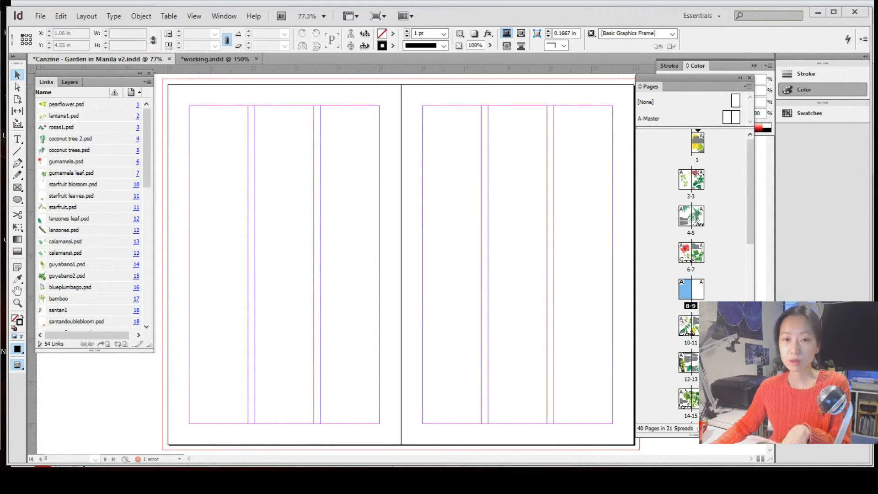
Step: Delete spread 2-3 and the run of spreads between the gumamela pages and the Last night photo spread
{"action": "left_click", "coordinate": [685, 184]}
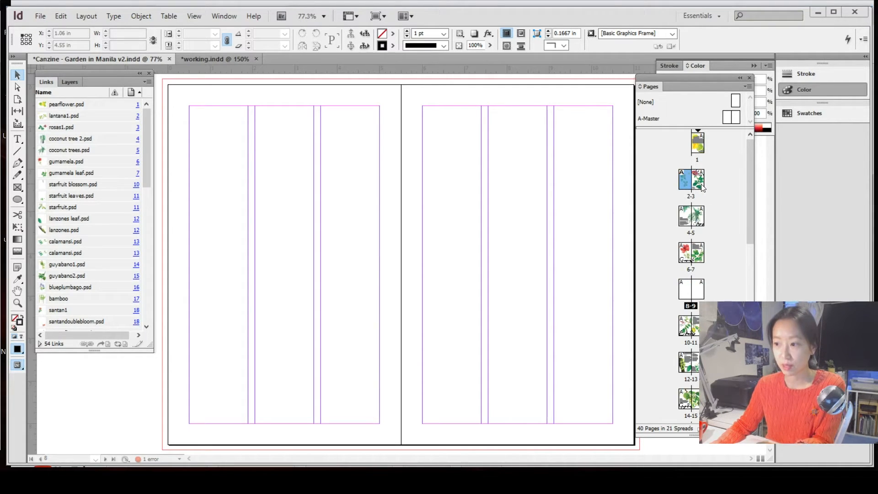
{"action": "right_click", "coordinate": [702, 186]}
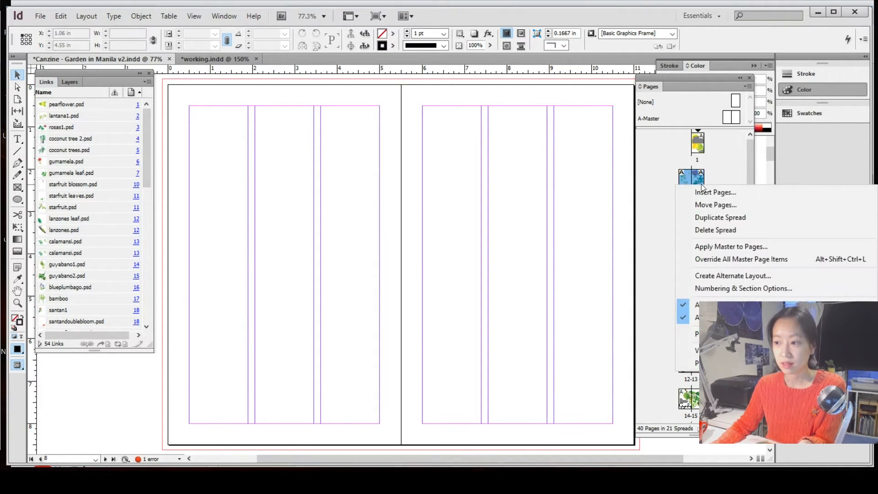
{"action": "left_click", "coordinate": [710, 230]}
{"action": "left_click", "coordinate": [476, 258]}
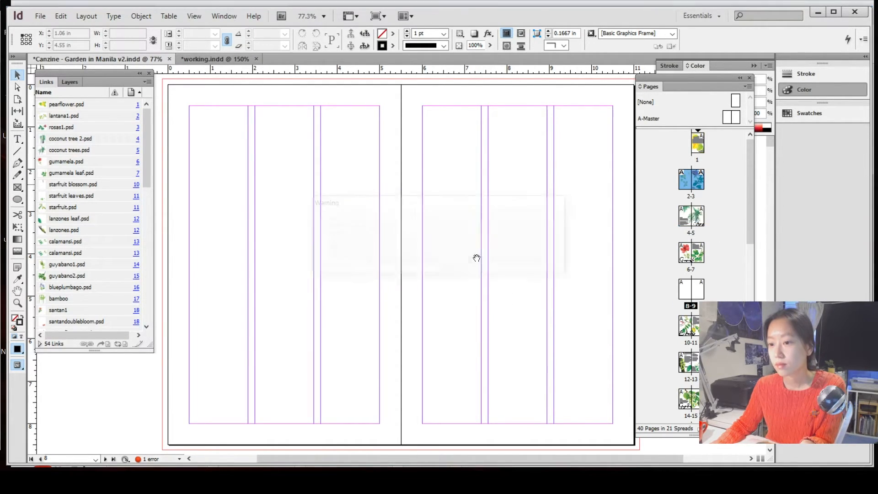
{"action": "left_click", "coordinate": [690, 332], "text": "shift"}
{"action": "right_click", "coordinate": [691, 150]}
{"action": "left_click", "coordinate": [727, 196]}
{"action": "left_click", "coordinate": [478, 258]}
Step: Delete spreads 8-9 and 10-11 after the photo spread, and the surplus spreads before the last page, reducing the document to 12 pages
{"action": "scroll", "coordinate": [701, 297], "scroll_direction": "down", "scroll_amount": 1}
{"action": "left_click", "coordinate": [689, 293]}
{"action": "left_click", "coordinate": [687, 259]}
{"action": "left_click", "coordinate": [696, 293], "text": "shift"}
{"action": "right_click", "coordinate": [696, 294]}
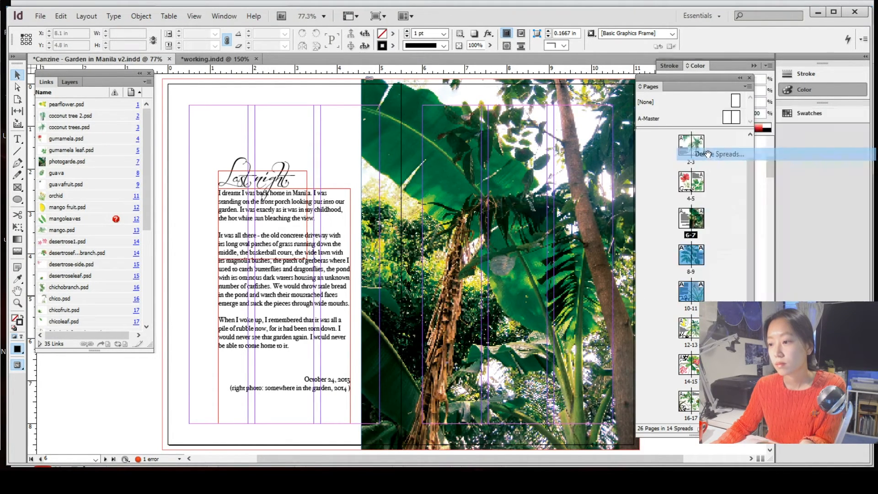
{"action": "left_click", "coordinate": [709, 155]}
{"action": "right_click", "coordinate": [692, 361]}
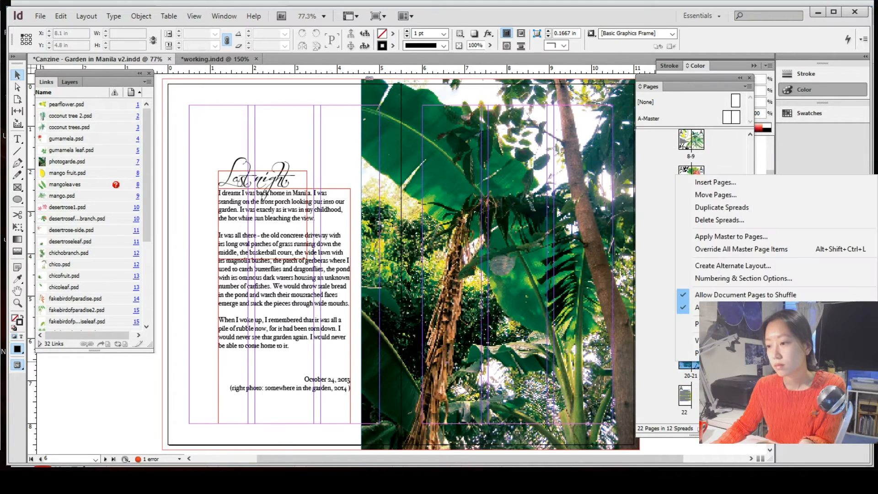
{"action": "left_click", "coordinate": [719, 219]}
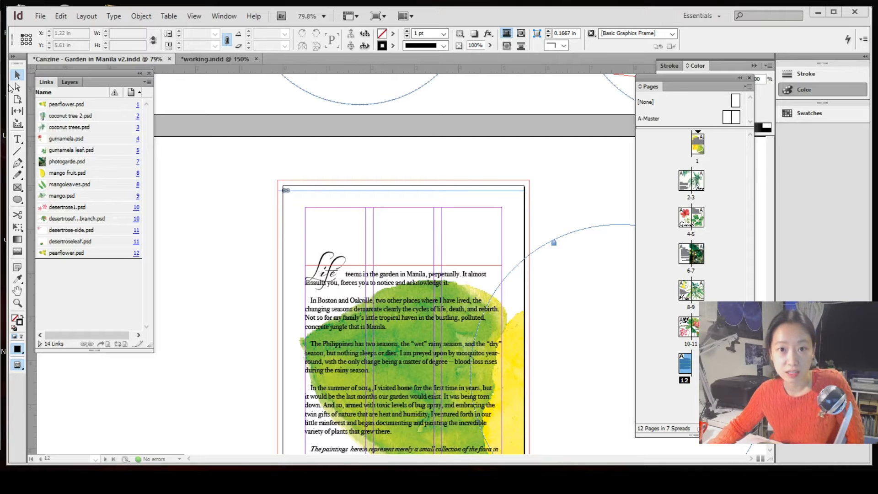
Step: Start a PDF export with the [High Quality Print] preset, naming the file Canzine - Garden in Manila v7
{"action": "left_click", "coordinate": [43, 17]}
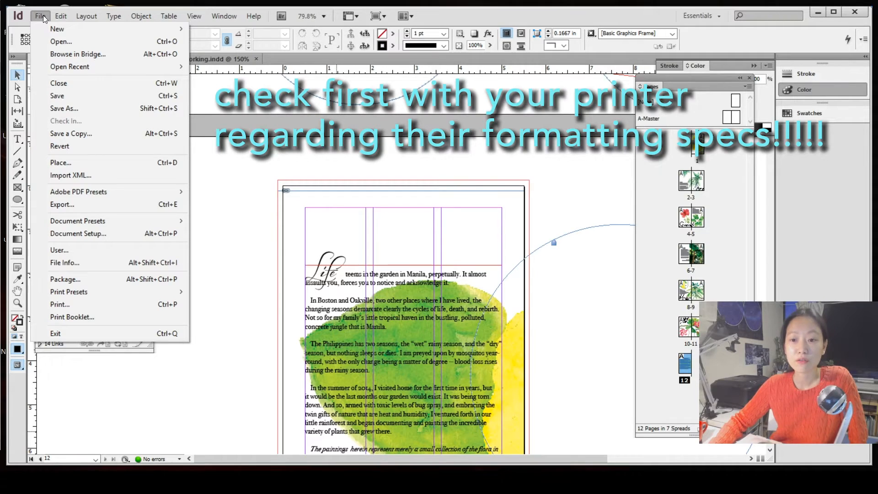
{"action": "mouse_move", "coordinate": [137, 192]}
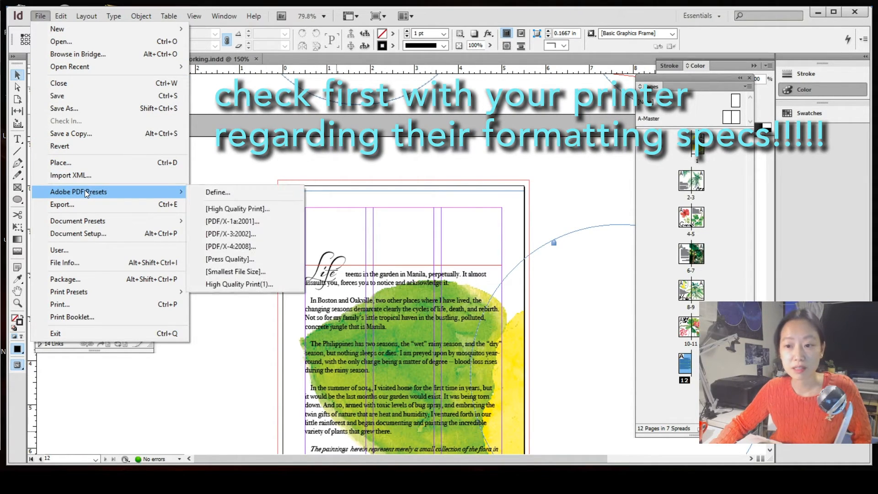
{"action": "left_click", "coordinate": [262, 208]}
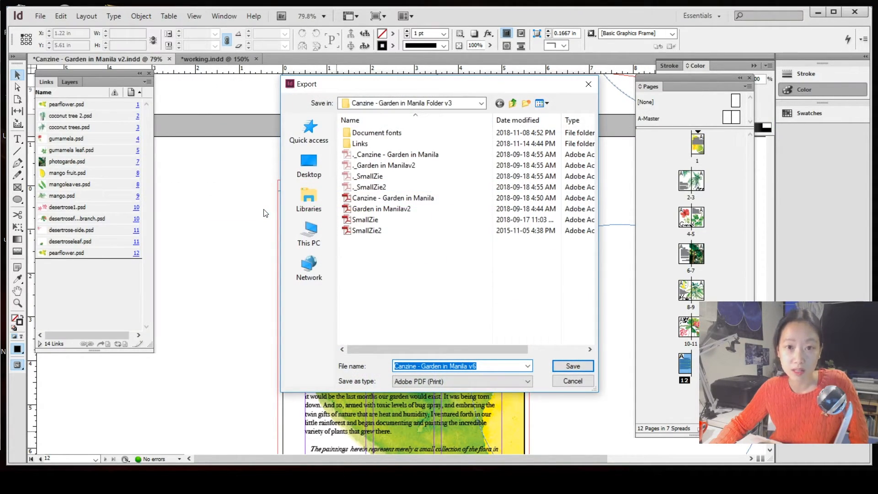
{"action": "left_click", "coordinate": [496, 366]}
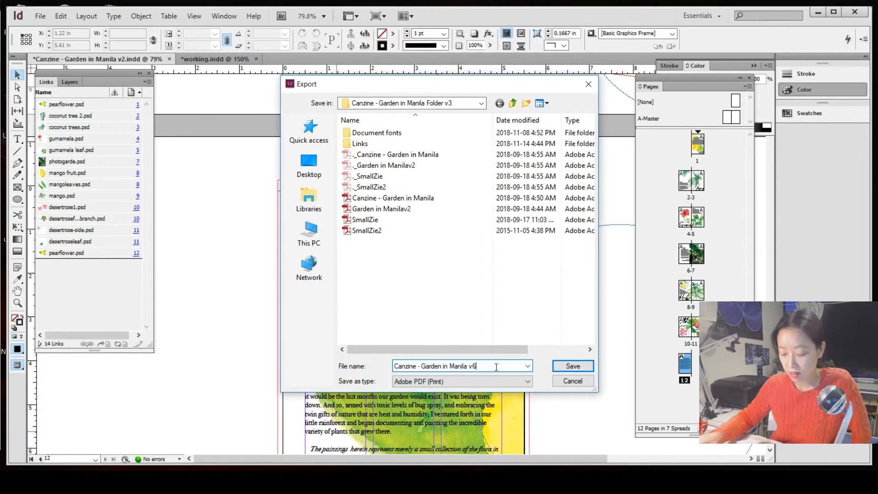
{"action": "key", "text": "BackSpace"}
{"action": "type", "text": "7"}
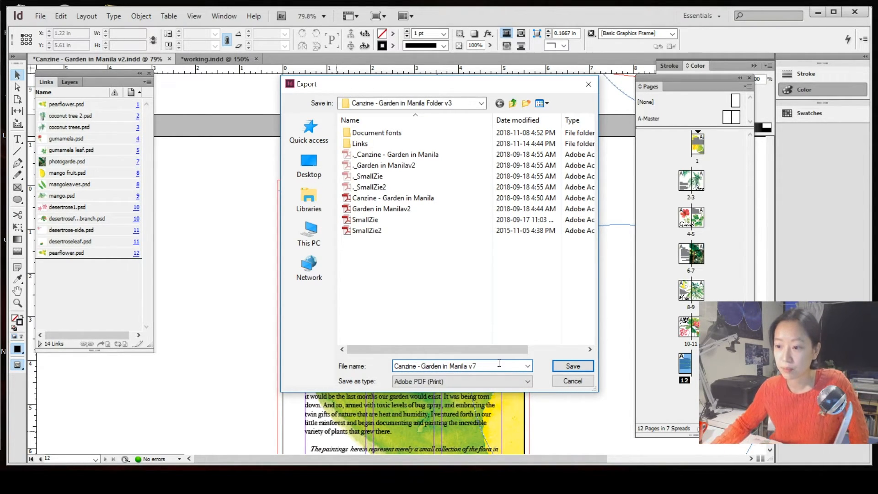
{"action": "left_click", "coordinate": [559, 367]}
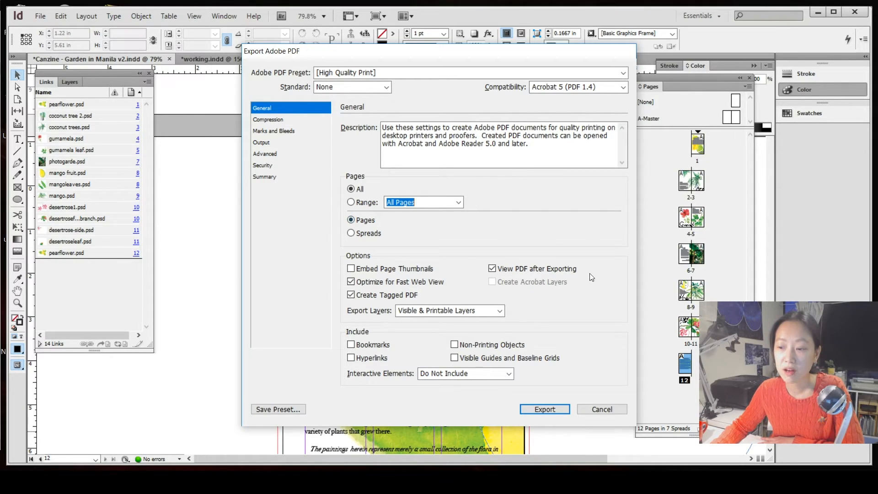
Step: Set the PDF compression to Do Not Downsample for color, grayscale and monochrome images
{"action": "left_click", "coordinate": [277, 121]}
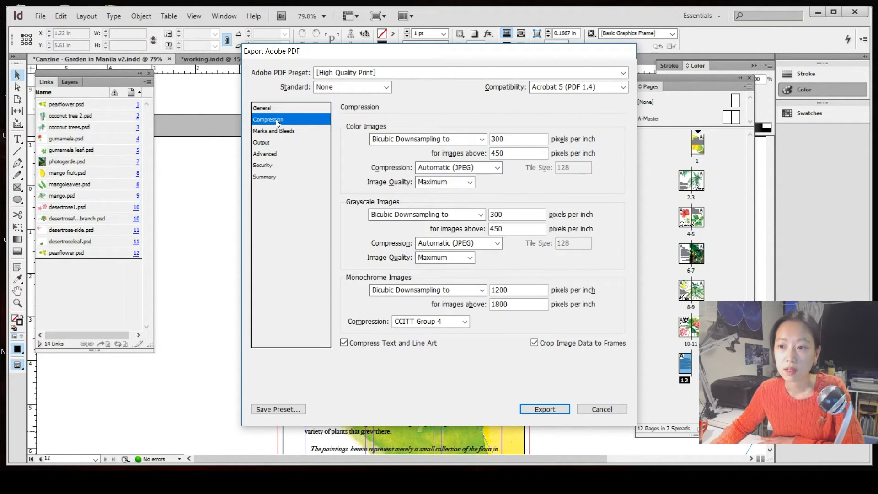
{"action": "left_click", "coordinate": [427, 138]}
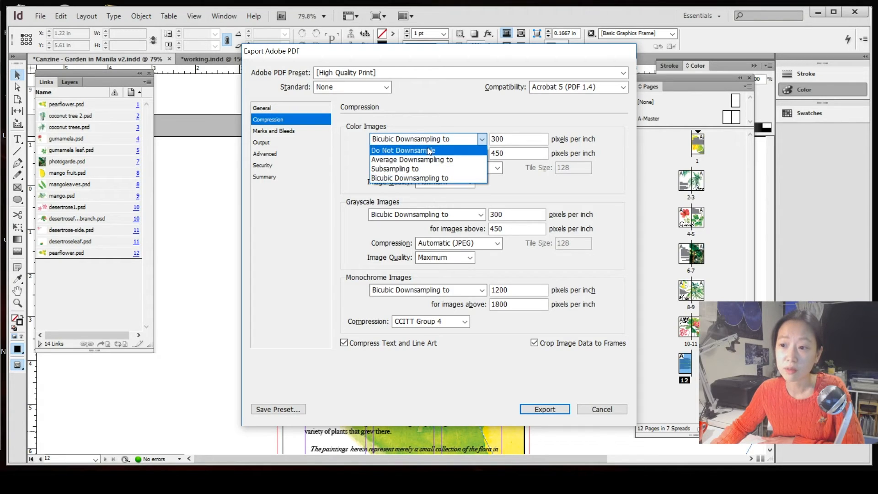
{"action": "left_click", "coordinate": [428, 147]}
{"action": "left_click", "coordinate": [427, 215]}
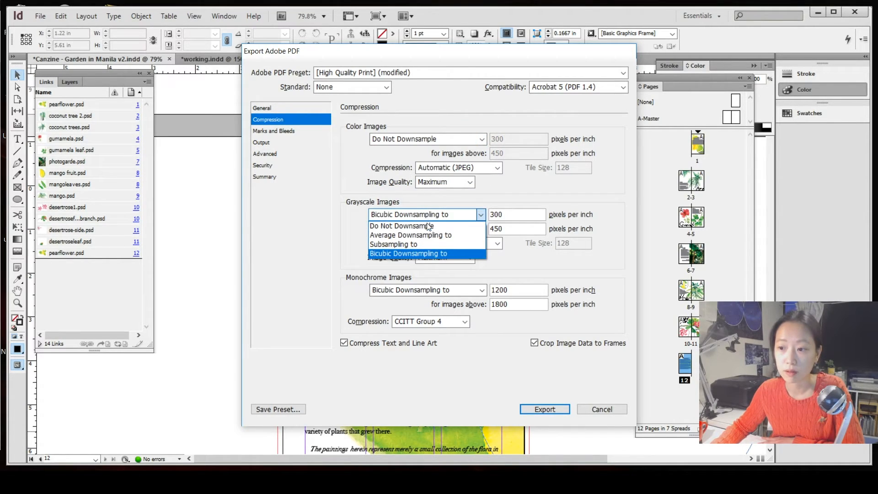
{"action": "left_click", "coordinate": [429, 226]}
{"action": "left_click", "coordinate": [430, 290]}
{"action": "left_click", "coordinate": [429, 298]}
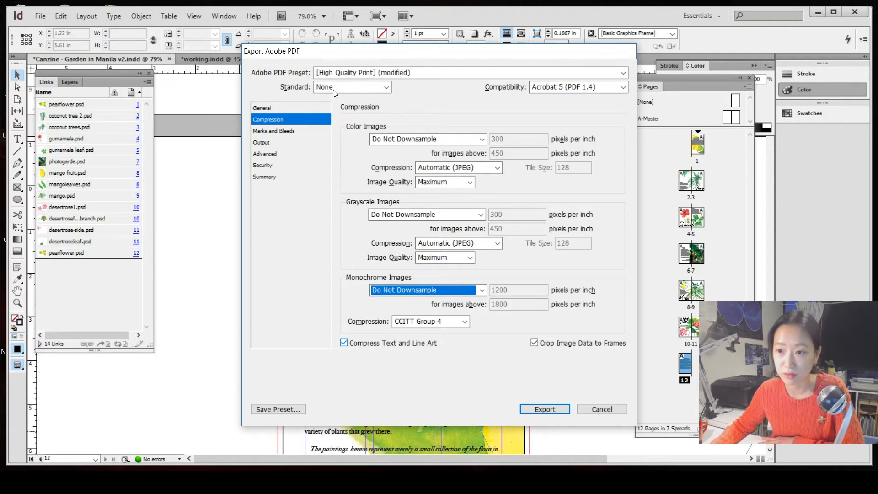
Step: Enable the document bleed settings, crop marks and bleed marks, and export the PDF
{"action": "left_click", "coordinate": [288, 132]}
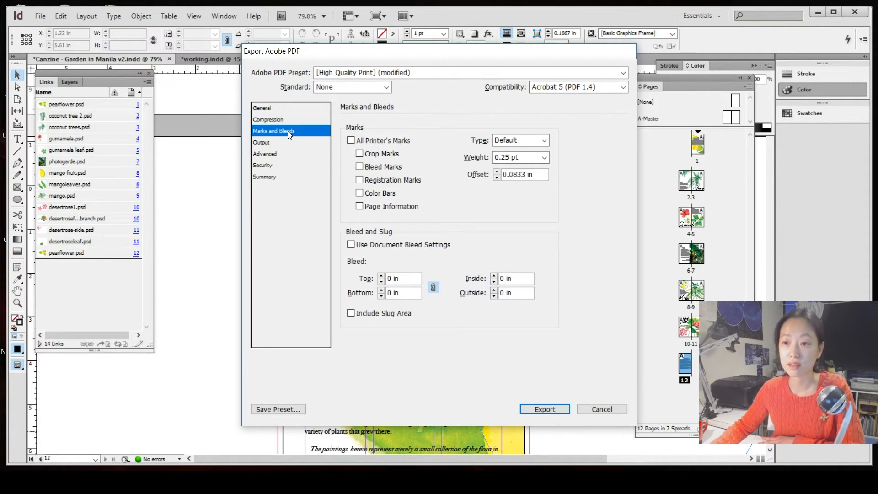
{"action": "left_click", "coordinate": [425, 247]}
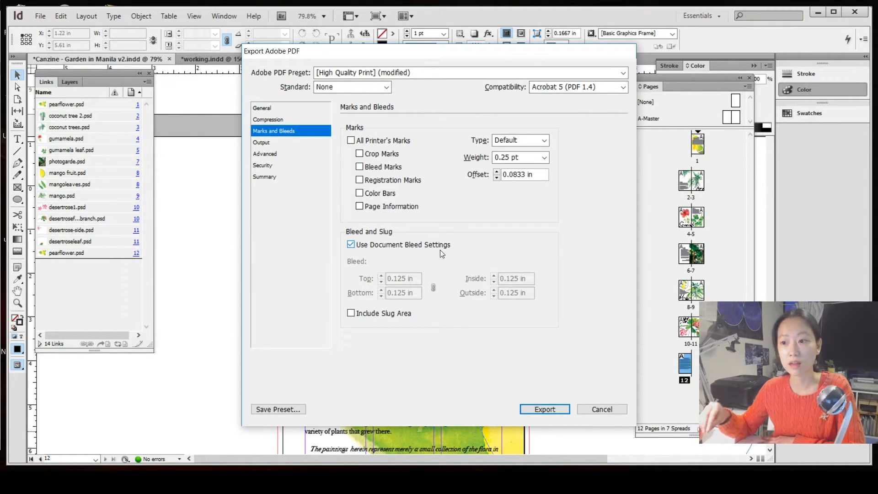
{"action": "left_click", "coordinate": [384, 155]}
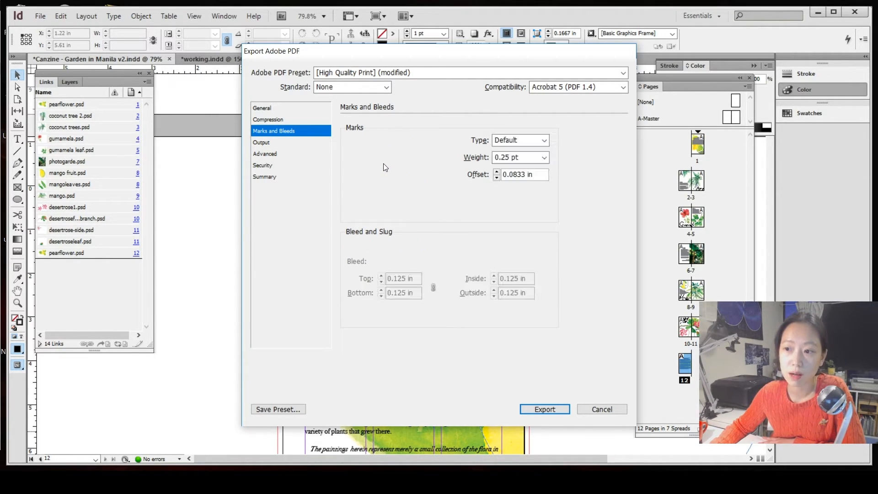
{"action": "left_click", "coordinate": [382, 167]}
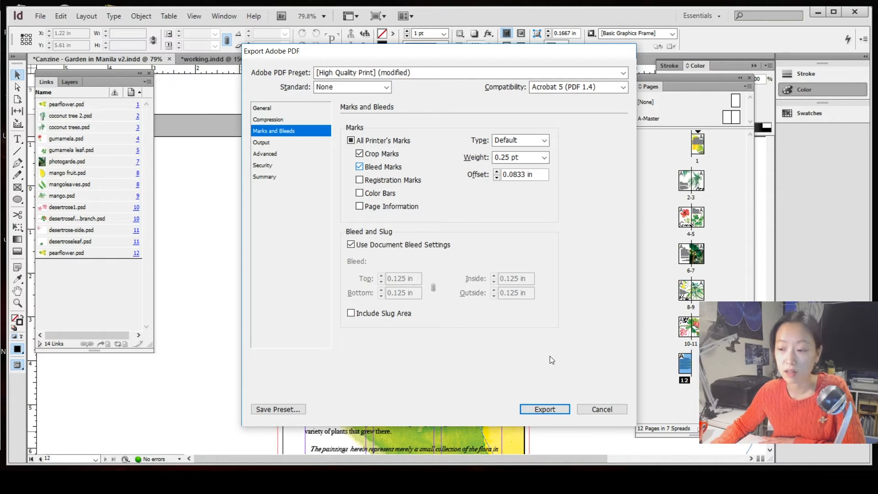
{"action": "left_click", "coordinate": [560, 409]}
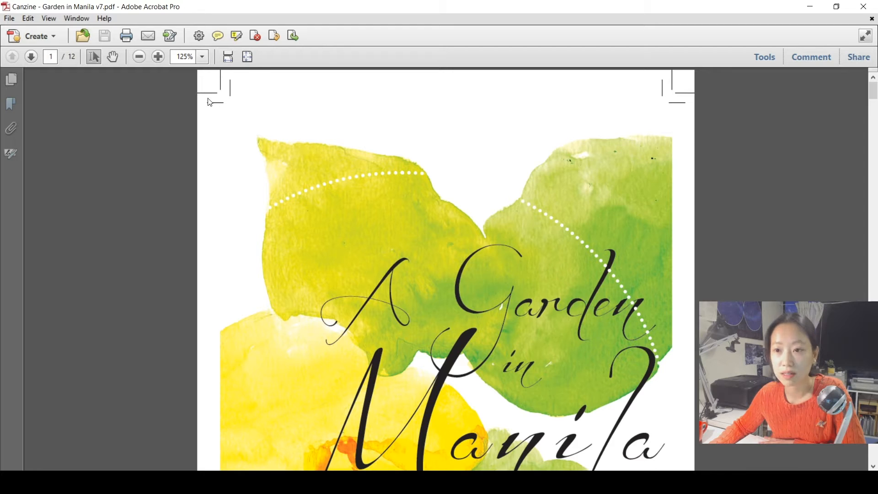
Step: Review the exported PDF in Acrobat at 100% and 75% zoom, examining the pages with their crop and bleed marks
{"action": "left_click", "coordinate": [139, 57]}
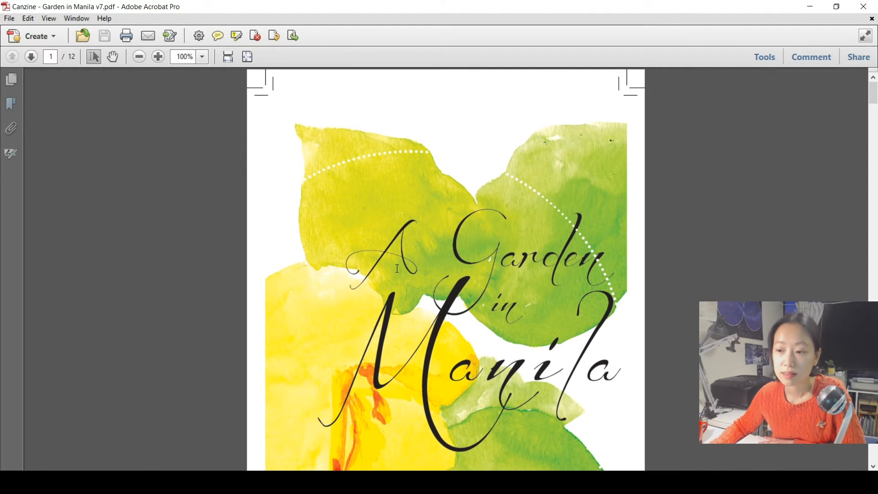
{"action": "scroll", "coordinate": [398, 265], "scroll_direction": "down", "scroll_amount": 10}
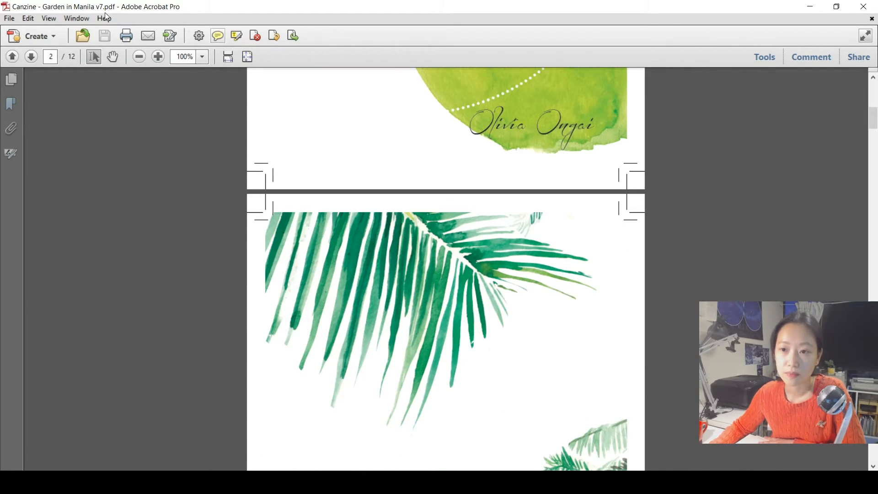
{"action": "left_click", "coordinate": [140, 56]}
{"action": "scroll", "coordinate": [359, 229], "scroll_direction": "down", "scroll_amount": 5}
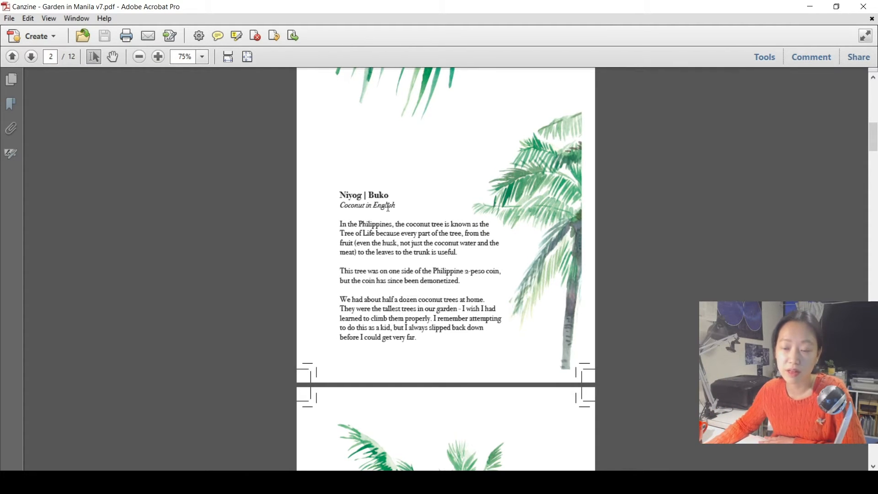
{"action": "scroll", "coordinate": [388, 210], "scroll_direction": "down", "scroll_amount": 15}
{"action": "scroll", "coordinate": [386, 215], "scroll_direction": "down", "scroll_amount": 5}
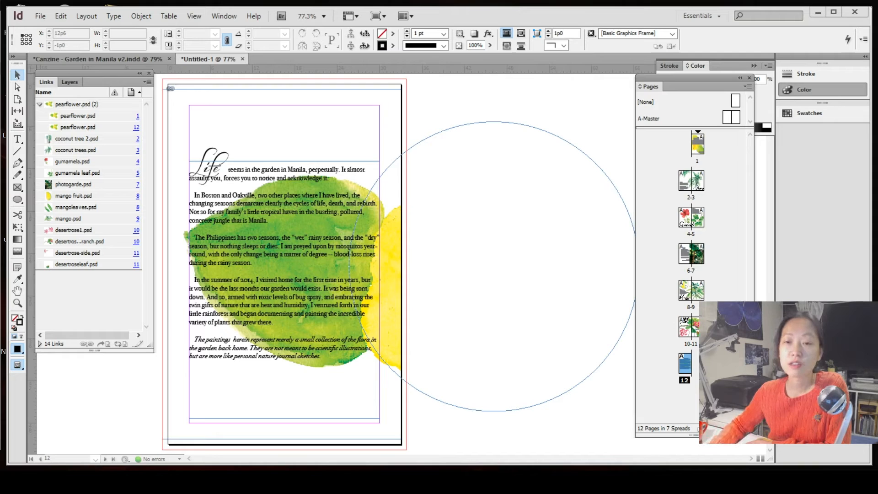
Step: Open the booklet print settings, choose the Canon MX450 series Printer and enable printing of blank pages
{"action": "left_click", "coordinate": [43, 18]}
{"action": "left_click", "coordinate": [55, 317]}
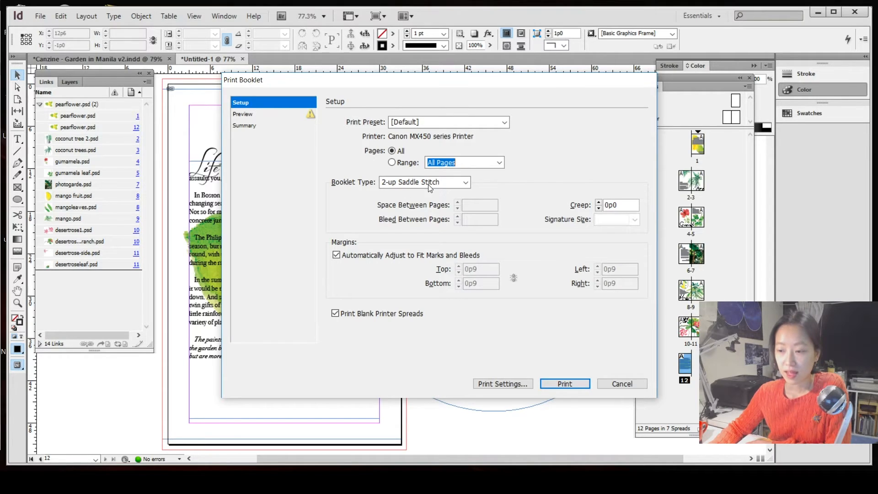
{"action": "left_click", "coordinate": [488, 387]}
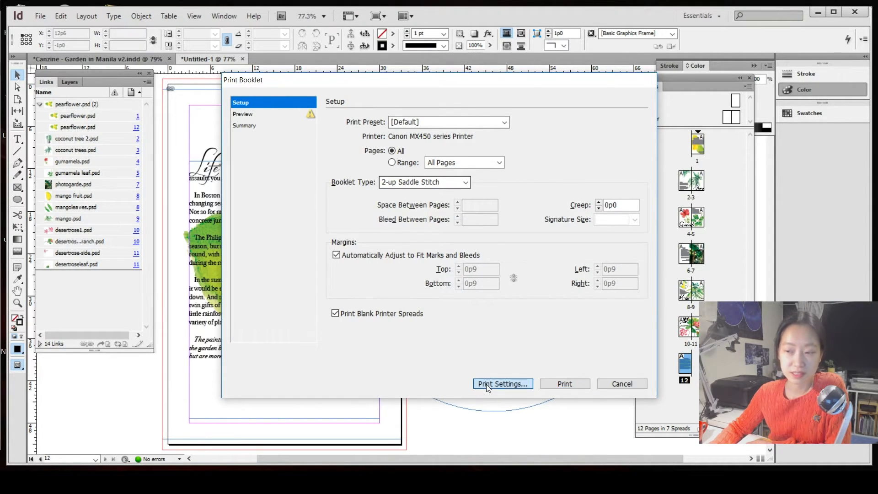
{"action": "left_click", "coordinate": [406, 121]}
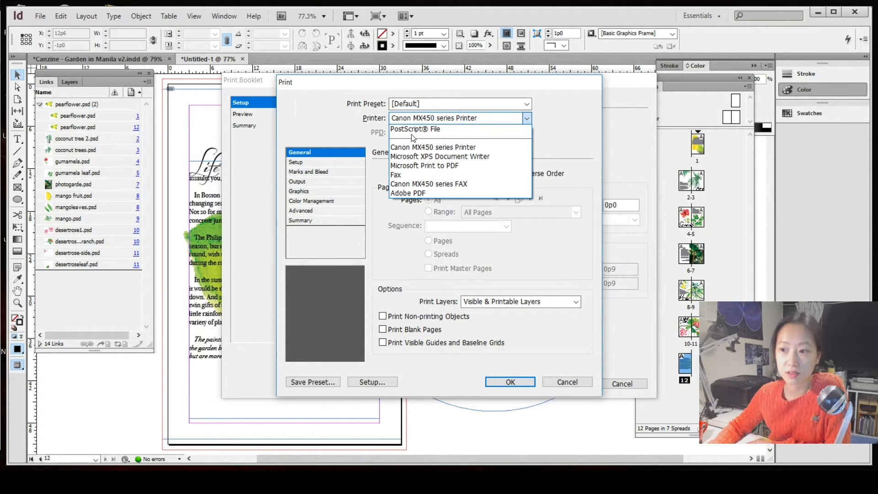
{"action": "left_click", "coordinate": [404, 148]}
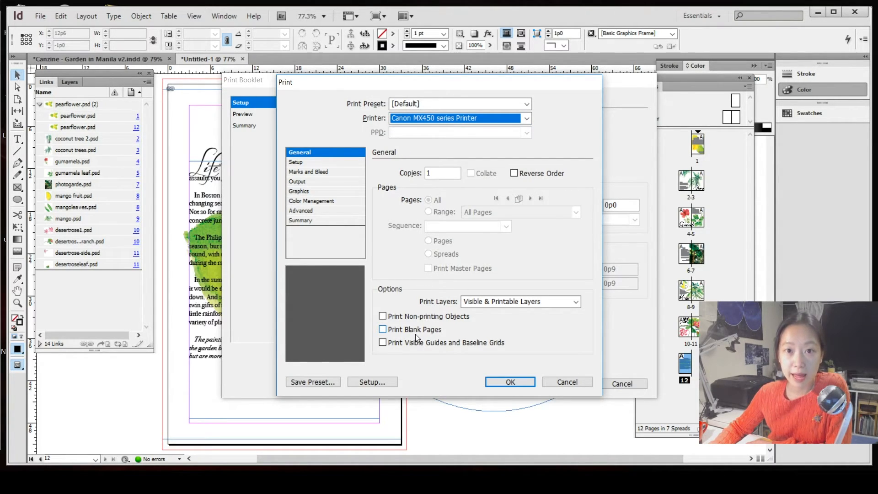
{"action": "left_click", "coordinate": [382, 330]}
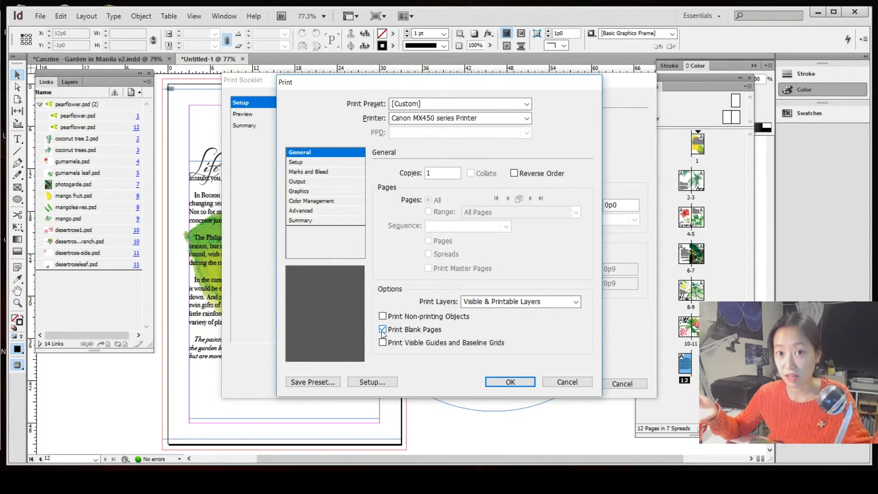
Step: Set the booklet's print orientation to landscape on Letter paper and scale the pages to fit
{"action": "left_click", "coordinate": [295, 163]}
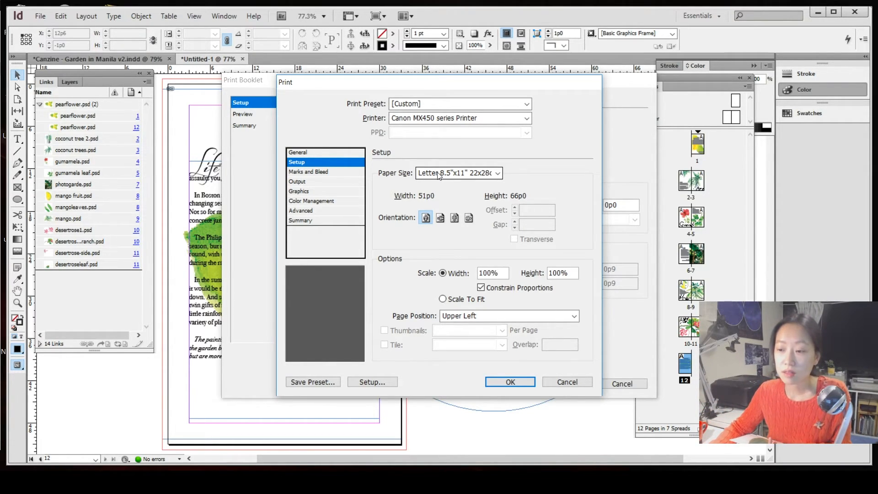
{"action": "left_click", "coordinate": [440, 218]}
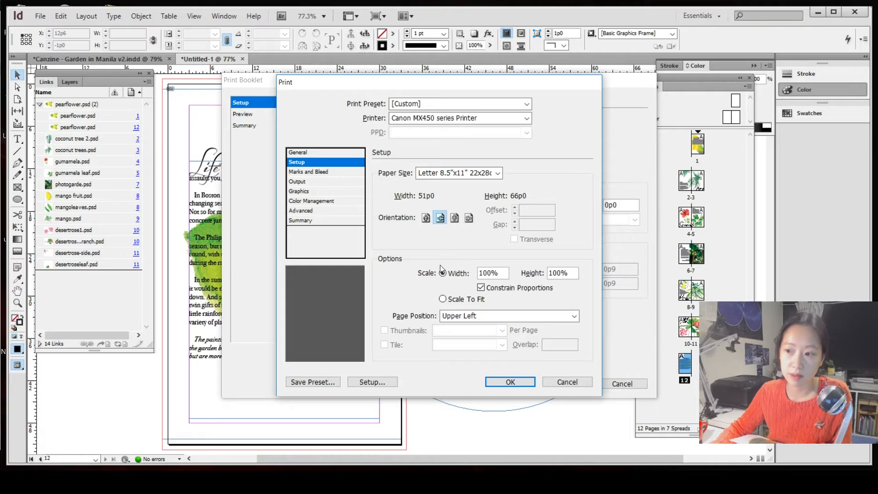
{"action": "left_click", "coordinate": [442, 299]}
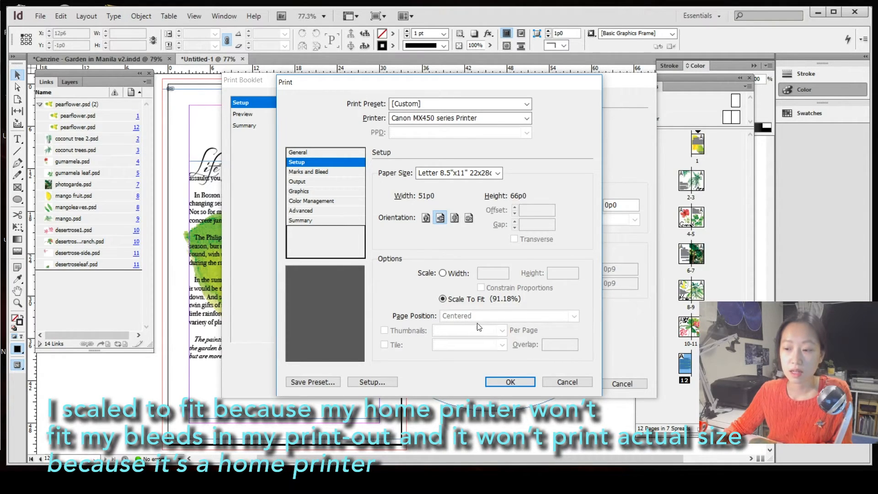
Step: Include crop marks and bleed marks in the booklet printout
{"action": "left_click", "coordinate": [328, 174]}
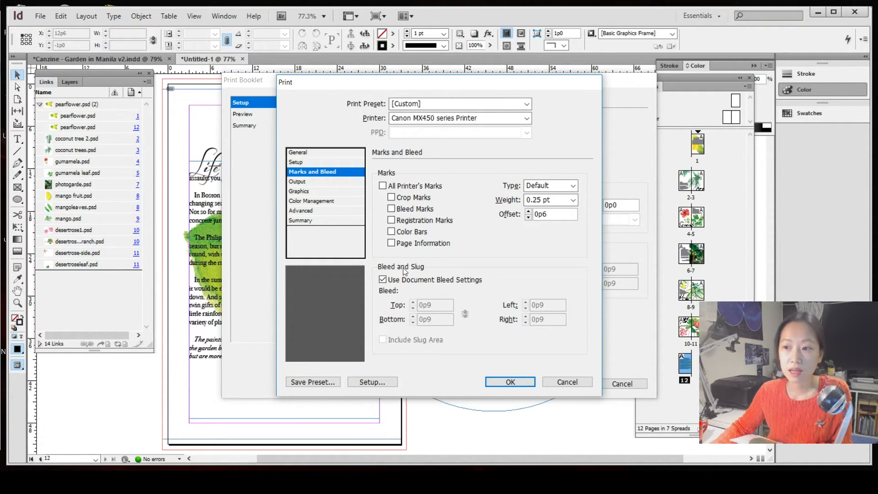
{"action": "left_click", "coordinate": [391, 198]}
{"action": "left_click", "coordinate": [391, 209]}
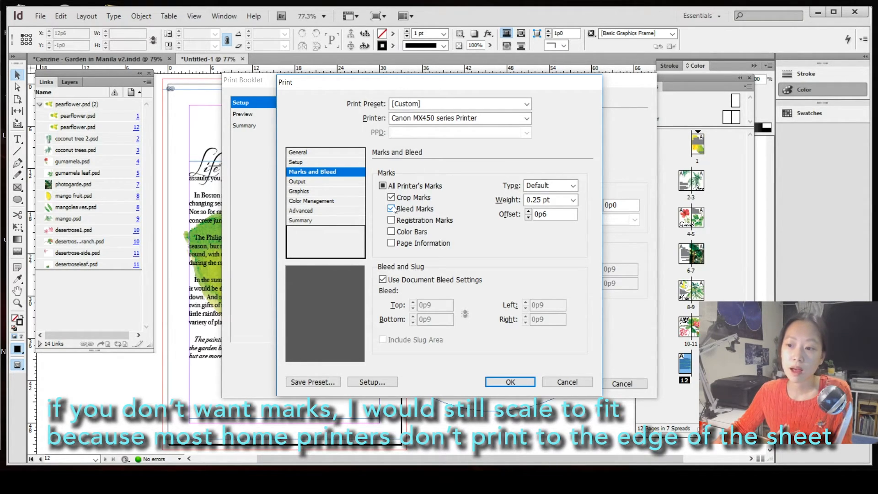
Step: Set the image data sent to the printer to All
{"action": "left_click", "coordinate": [297, 182]}
{"action": "left_click", "coordinate": [299, 191]}
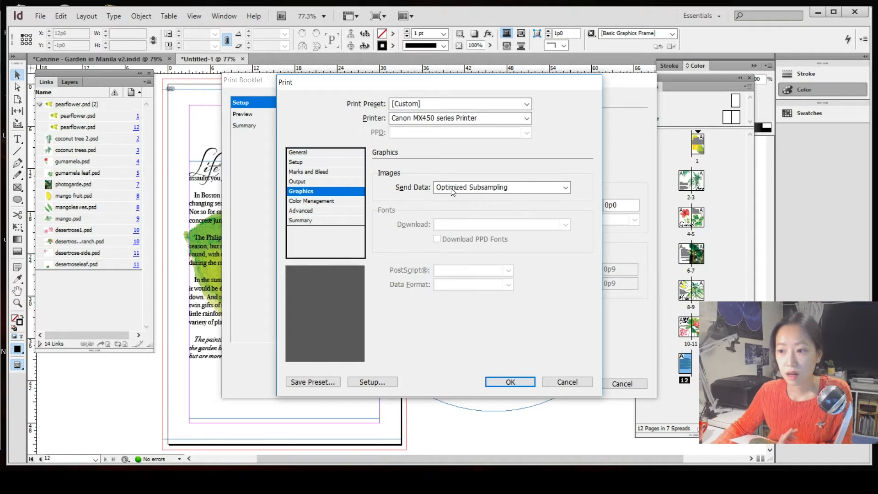
{"action": "left_click", "coordinate": [470, 192]}
{"action": "left_click", "coordinate": [469, 196]}
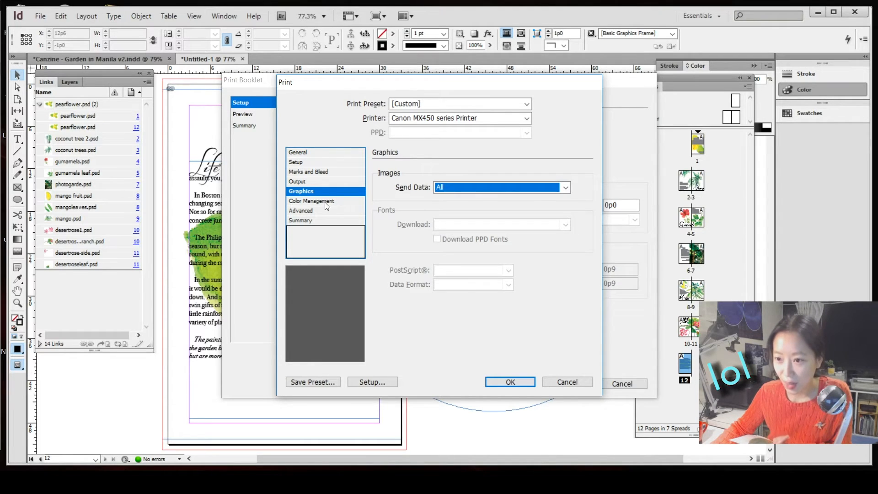
Step: Open the Canon printer's preferences and enable Fast (Speed Priority) printing
{"action": "left_click", "coordinate": [376, 384]}
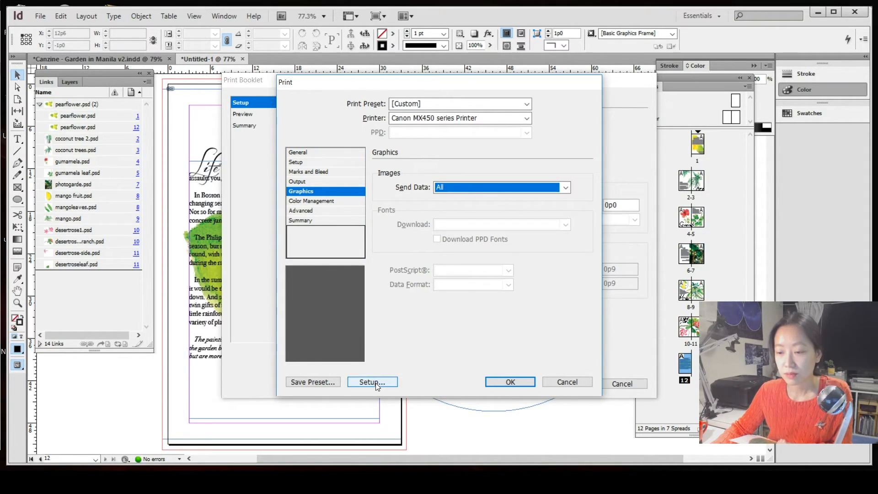
{"action": "left_click", "coordinate": [529, 261]}
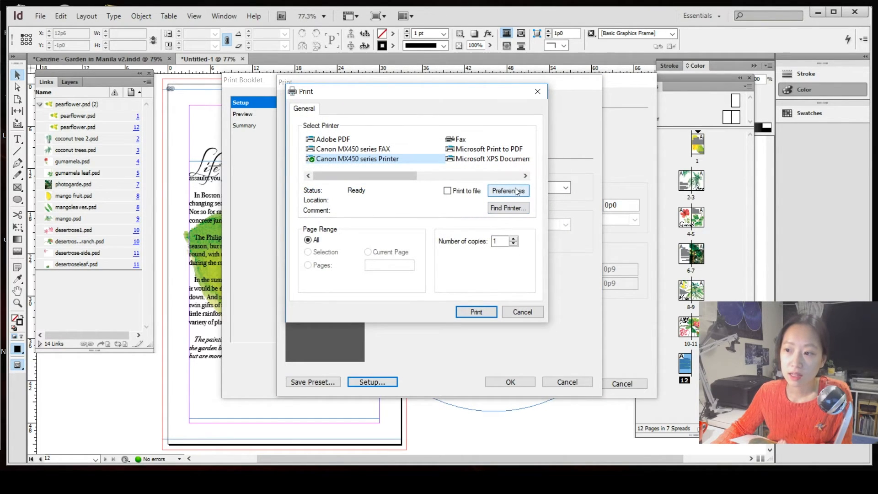
{"action": "left_click", "coordinate": [508, 193]}
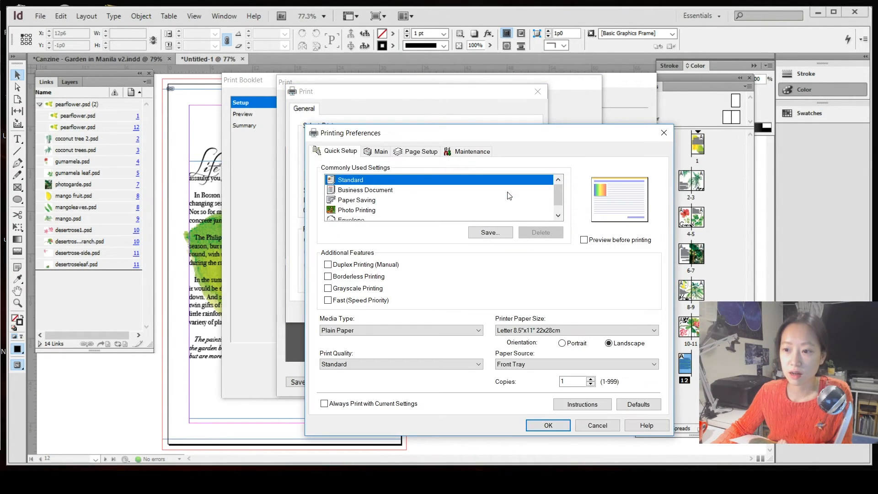
{"action": "left_click", "coordinate": [368, 303]}
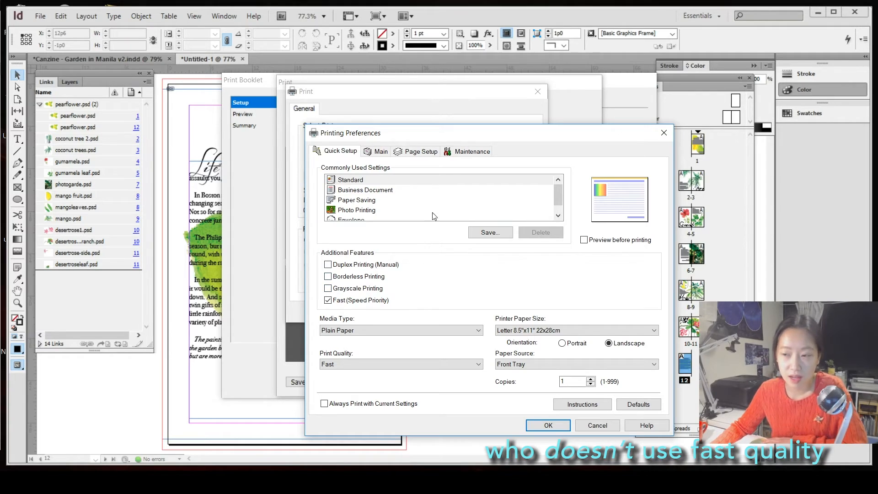
Step: Enable manual duplex printing with Short-side stapling (Left), and accept the printer preferences and booklet print settings
{"action": "left_click", "coordinate": [410, 153]}
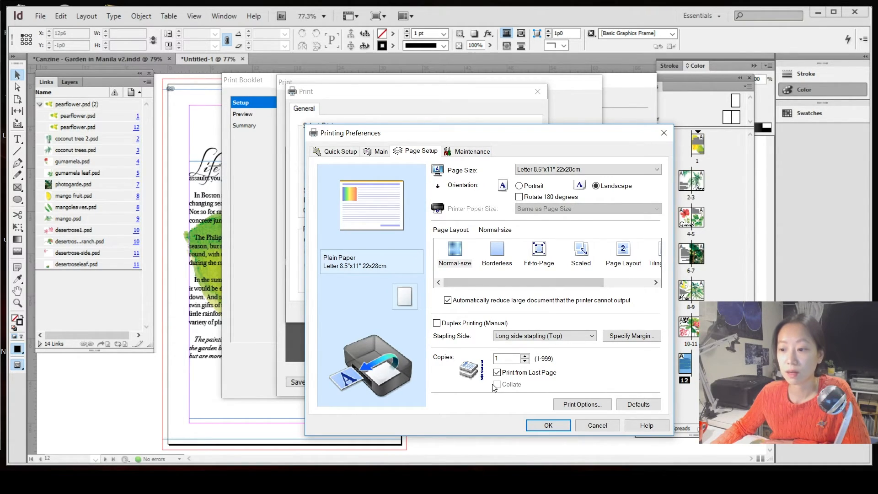
{"action": "left_click", "coordinate": [436, 324]}
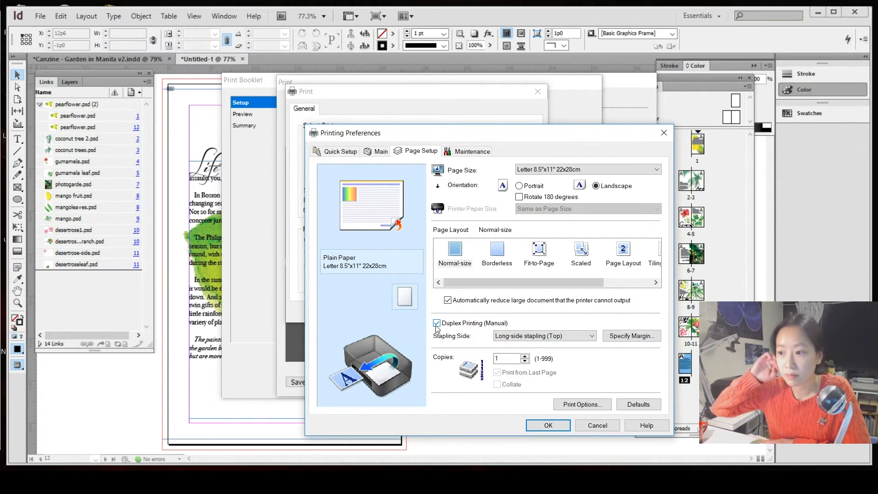
{"action": "left_click", "coordinate": [499, 337]}
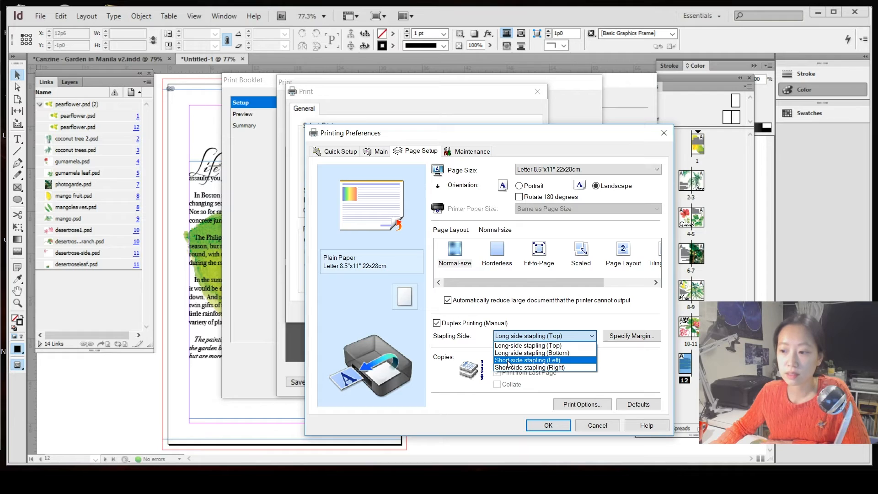
{"action": "left_click", "coordinate": [535, 361]}
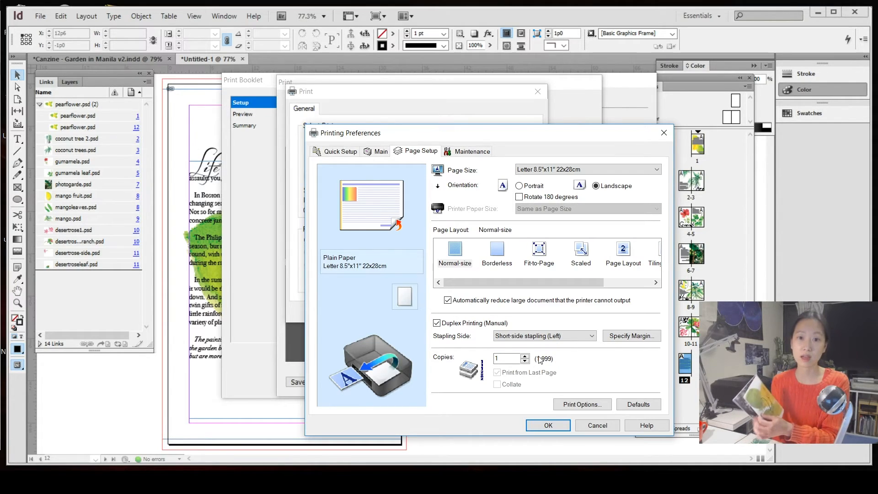
{"action": "left_click", "coordinate": [548, 425]}
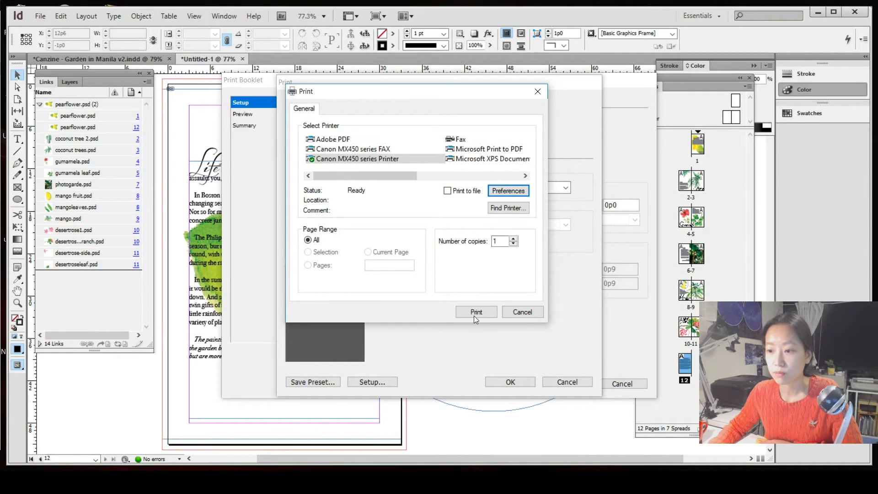
{"action": "left_click", "coordinate": [476, 311]}
{"action": "left_click", "coordinate": [517, 380]}
Step: Preview the booklet's imposed printer spreads, checking the page pairings and the crop and bleed marks
{"action": "left_click", "coordinate": [247, 113]}
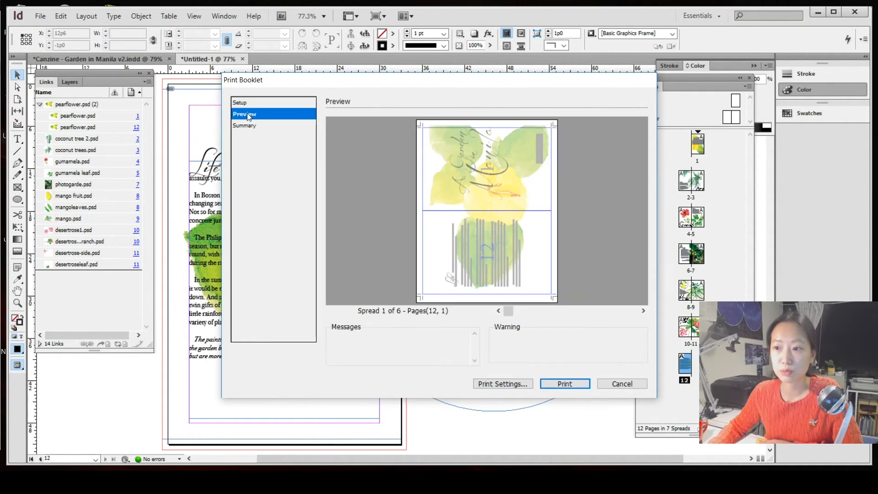
{"action": "left_click", "coordinate": [643, 312]}
{"action": "left_click", "coordinate": [643, 312]}
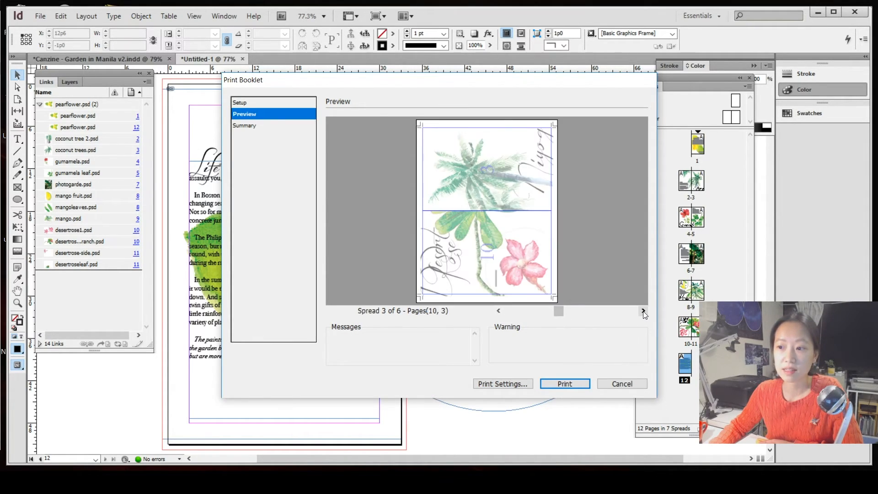
{"action": "left_click", "coordinate": [643, 312]}
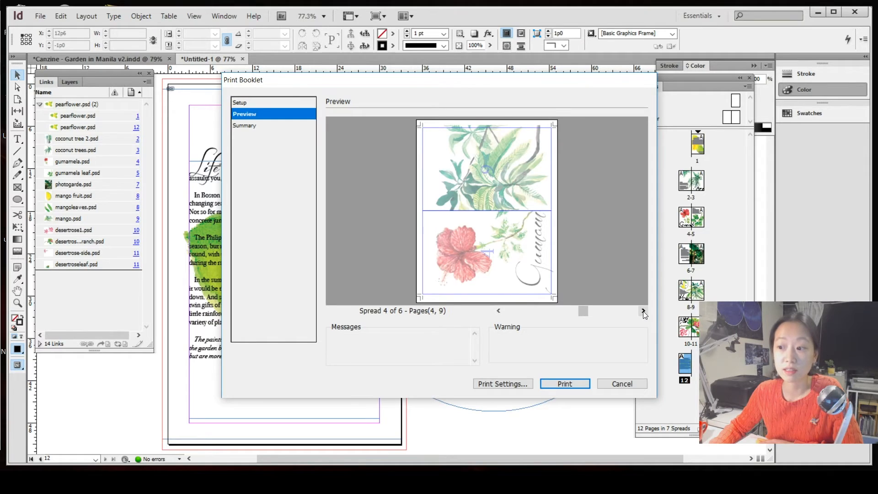
{"action": "left_click", "coordinate": [643, 311]}
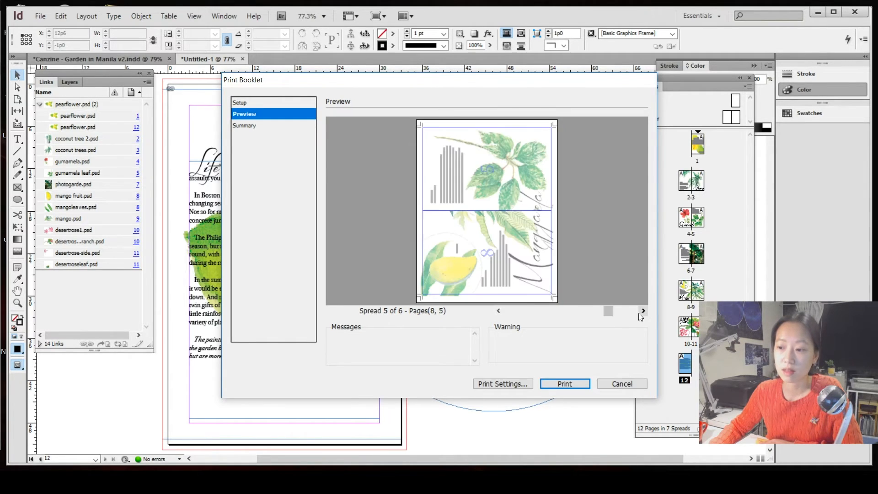
{"action": "left_click", "coordinate": [500, 310]}
{"action": "left_click", "coordinate": [499, 311]}
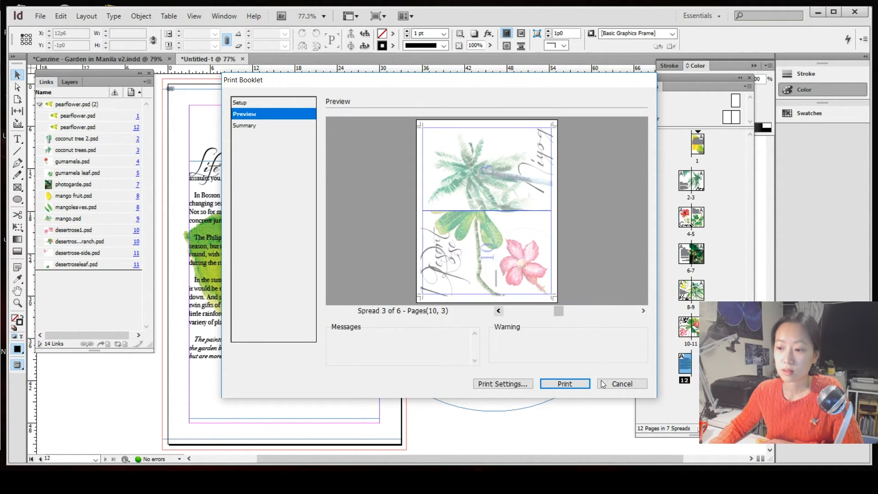
Step: Print the booklet despite the missing fonts, and continue with the second side of the sheets
{"action": "left_click", "coordinate": [569, 385]}
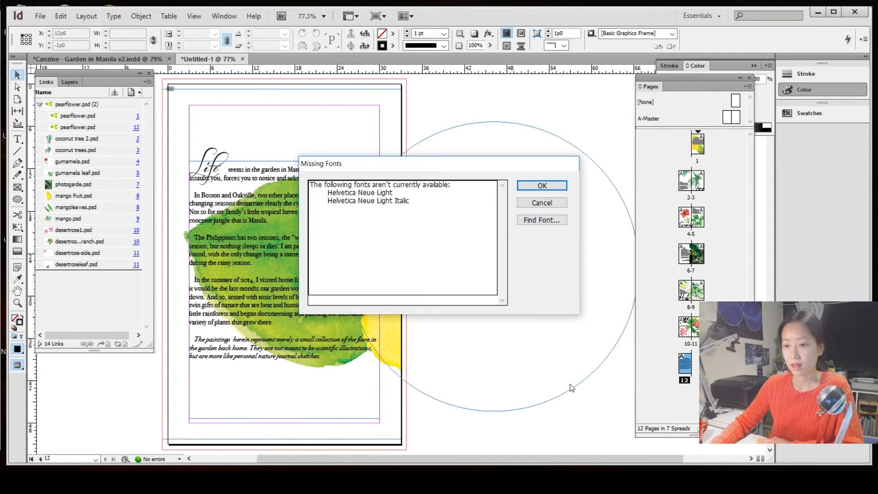
{"action": "left_click", "coordinate": [542, 185]}
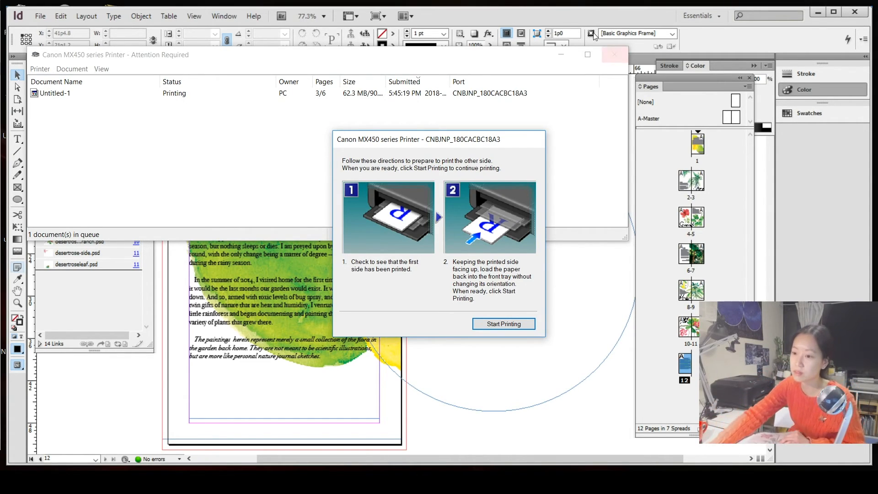
{"action": "left_click", "coordinate": [524, 324]}
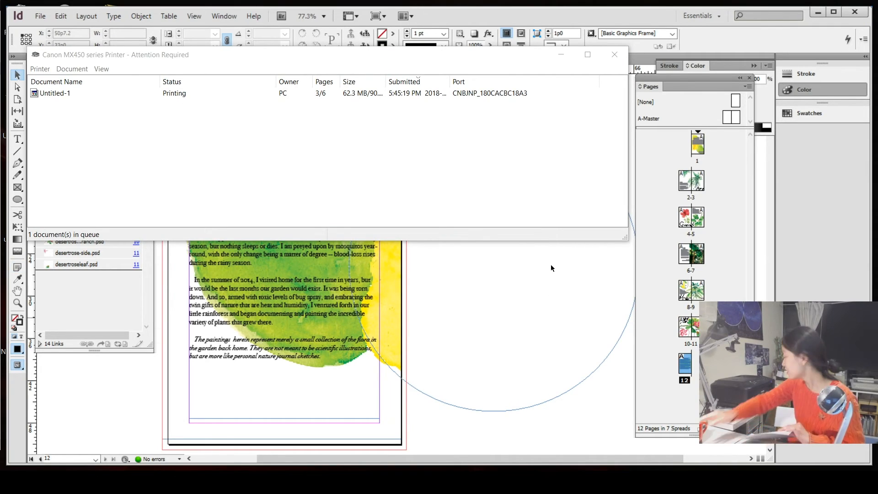